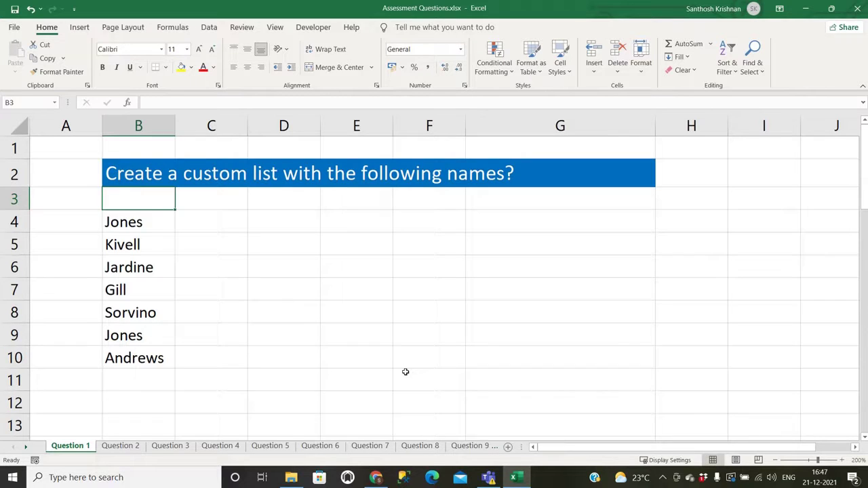
Review the Question 1 name list and Question 2 file-path task, then switch to Question 3.
click(234, 291)
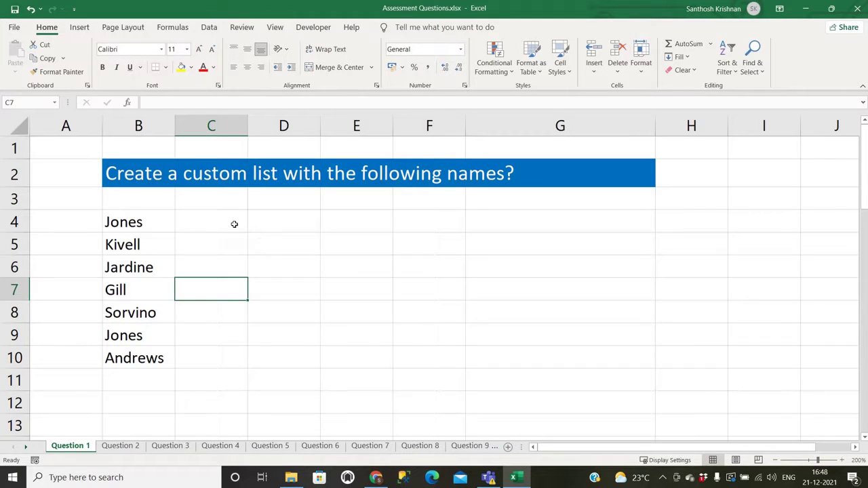
click(197, 181)
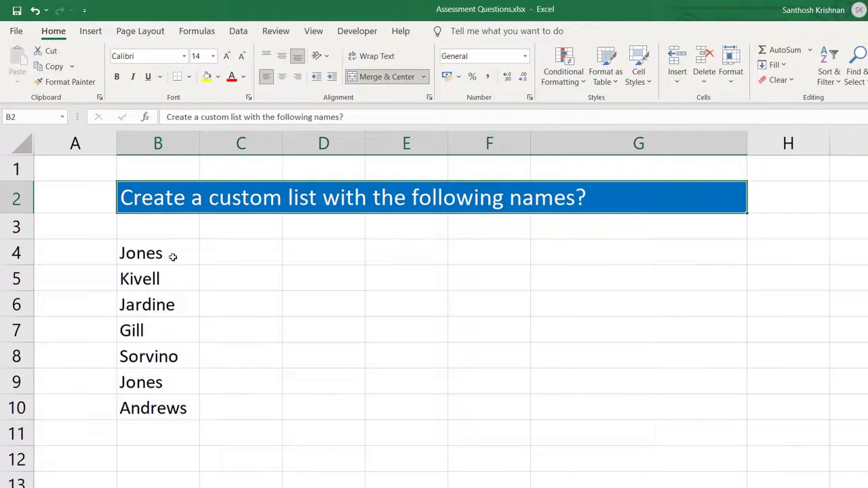
drag(170, 253, 163, 478)
click(172, 358)
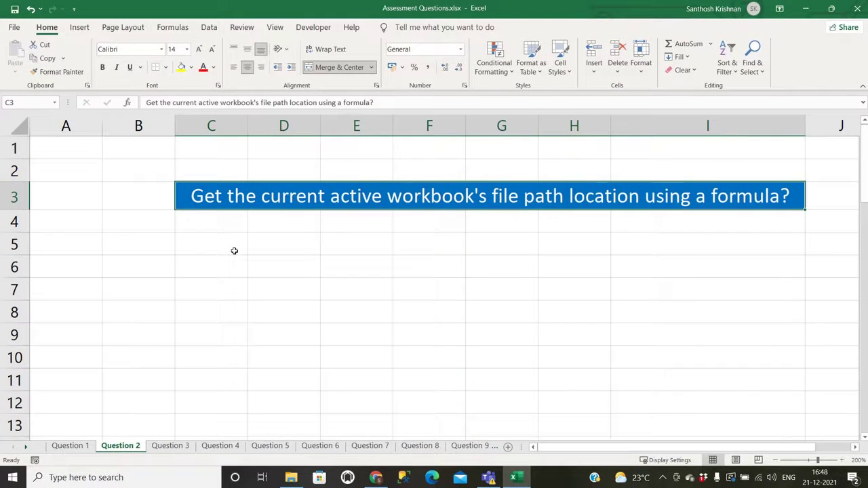
click(234, 251)
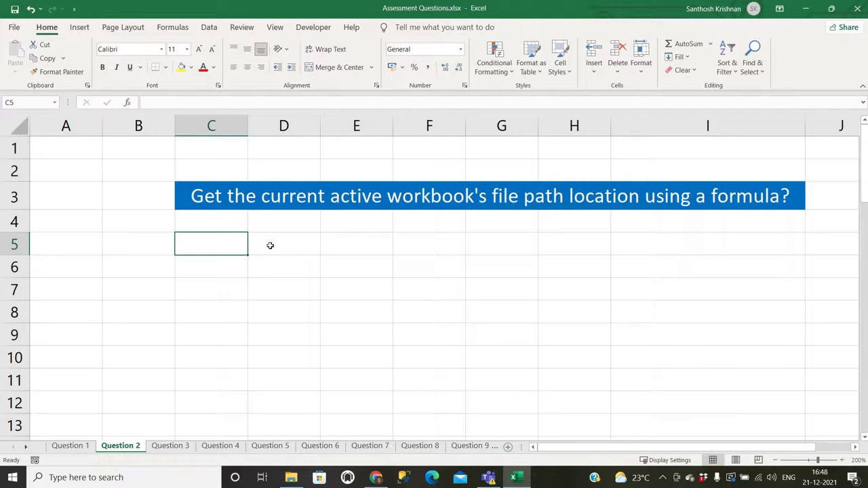
click(205, 271)
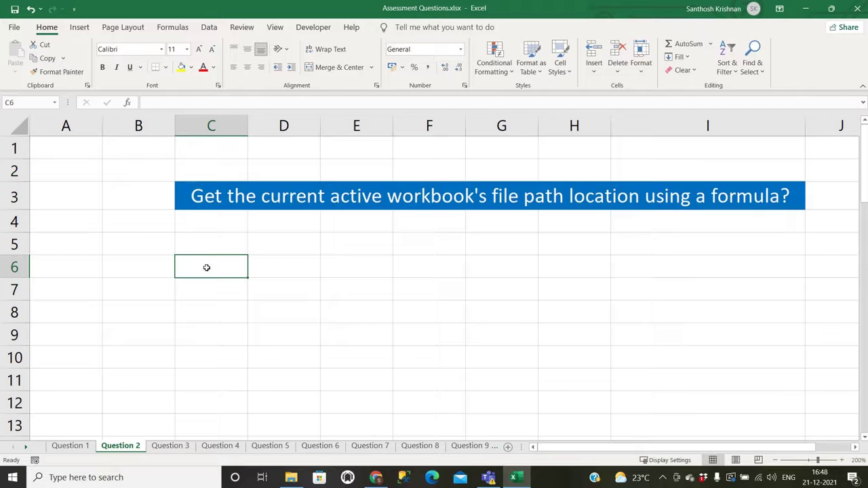
click(170, 445)
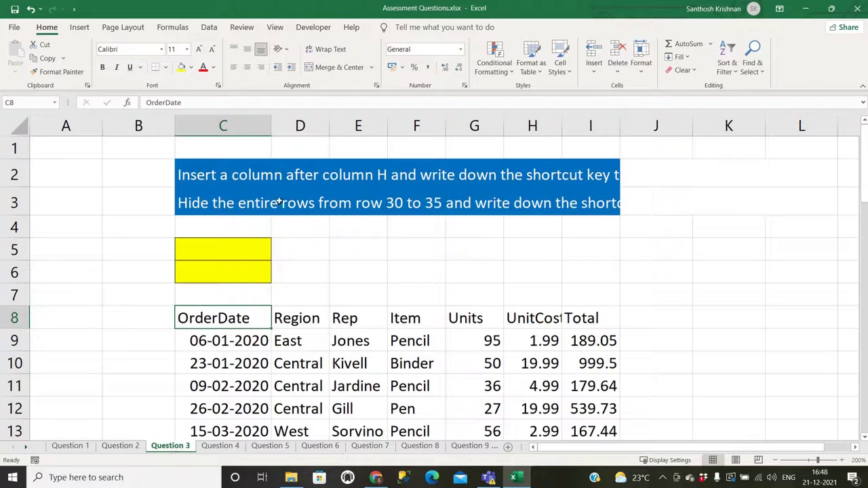
Review the Question 3 instructions for inserting a column after H and hiding rows.
click(232, 177)
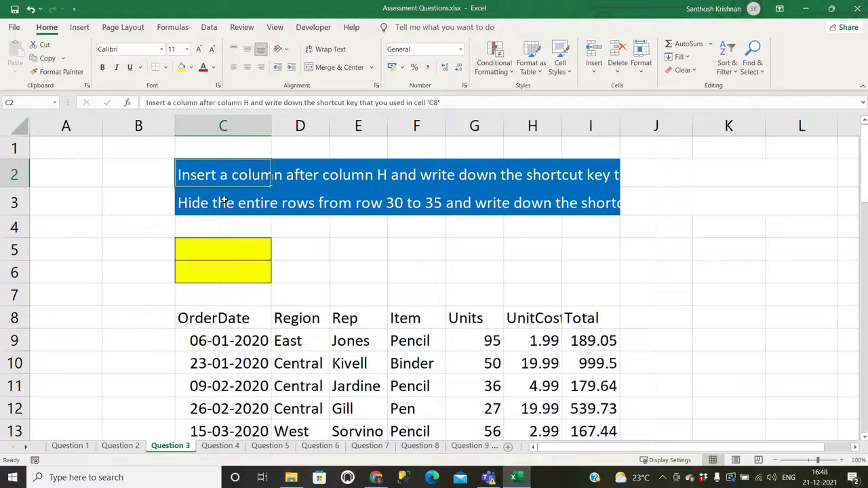
click(403, 127)
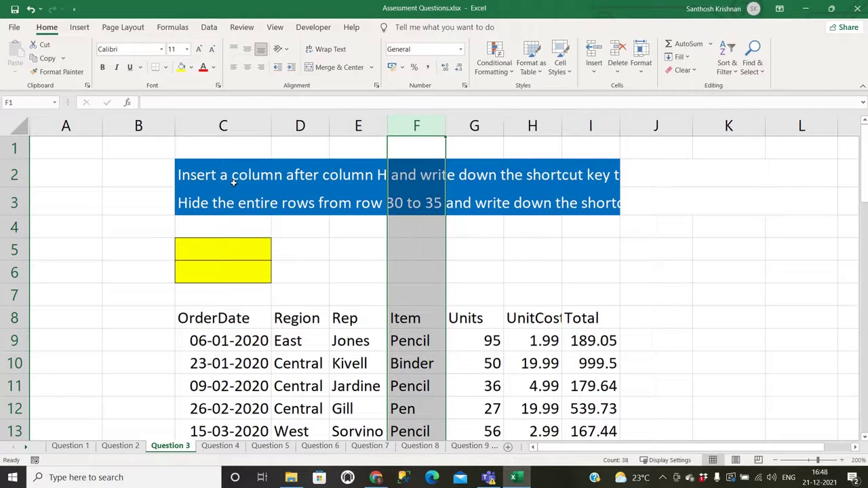
click(223, 202)
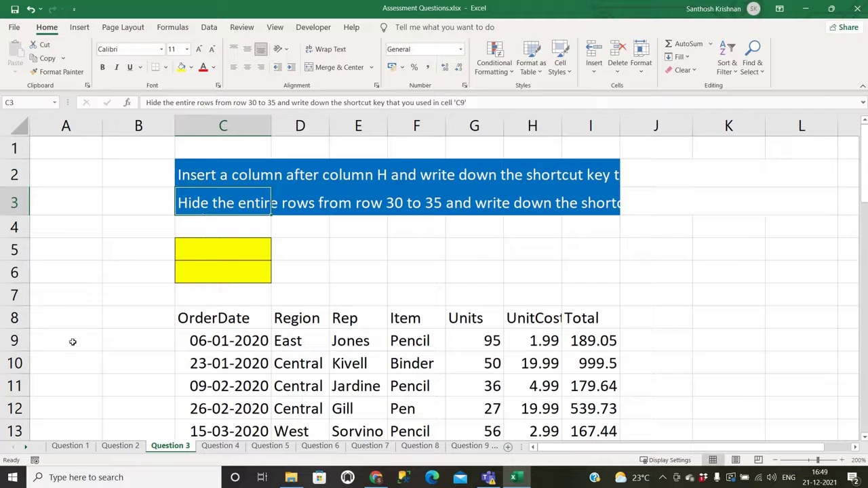
scroll(19, 403, down, 4)
scroll(15, 353, down, 1)
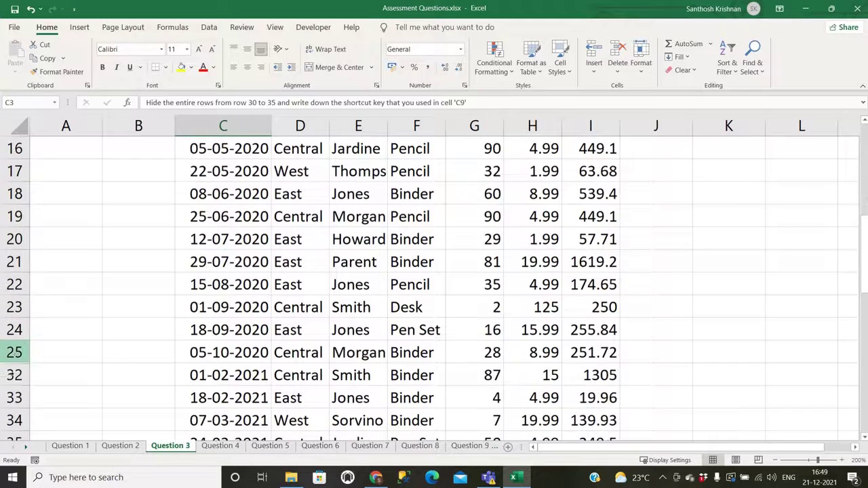
scroll(32, 341, up, 5)
click(232, 269)
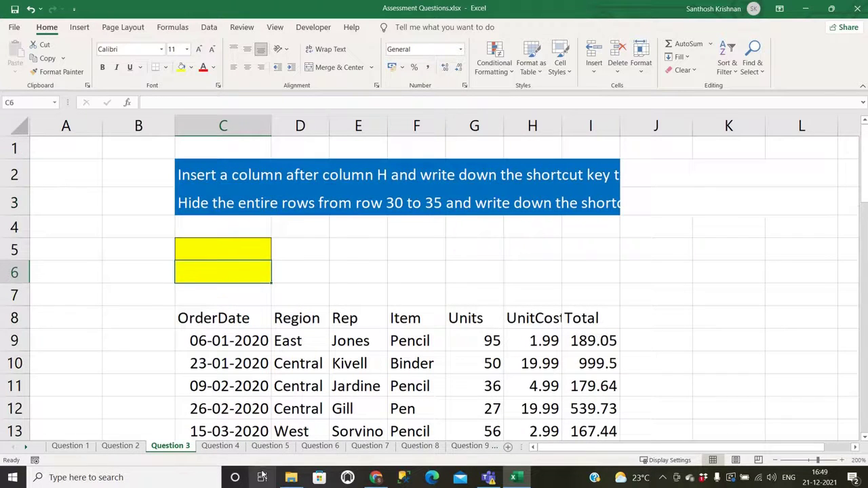
Look over Question 4's freeze-top-row task and order table, then move to Question 5.
click(222, 446)
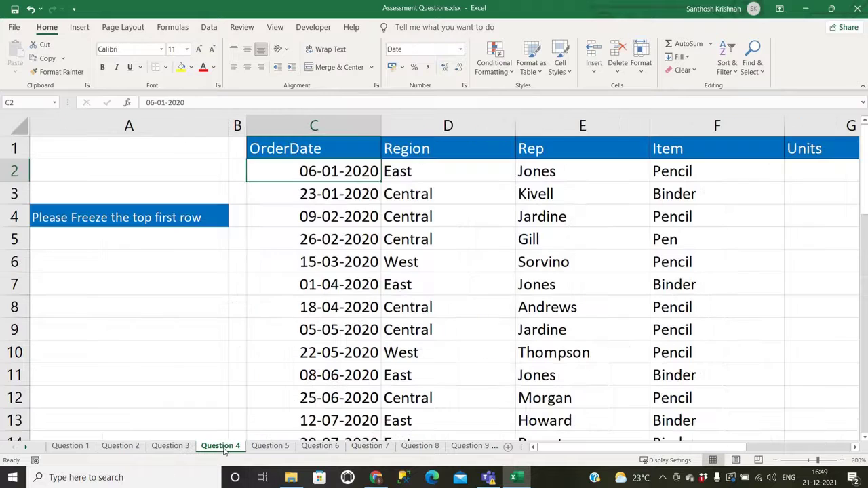
click(108, 218)
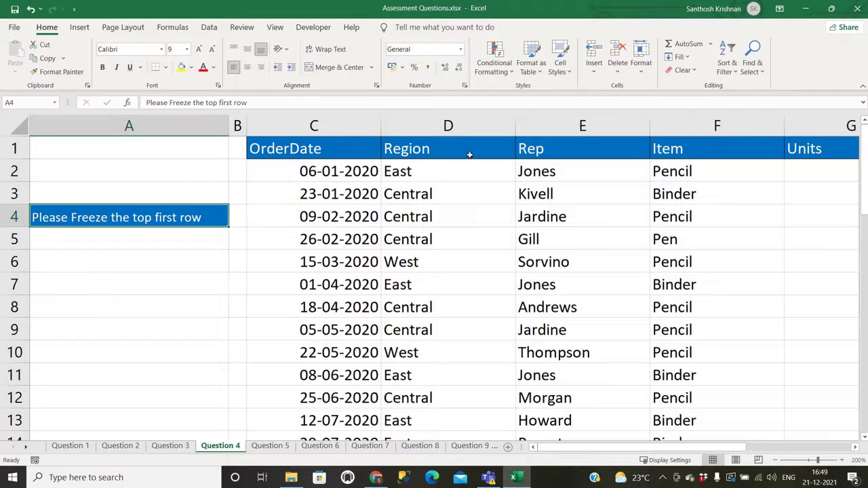
click(285, 148)
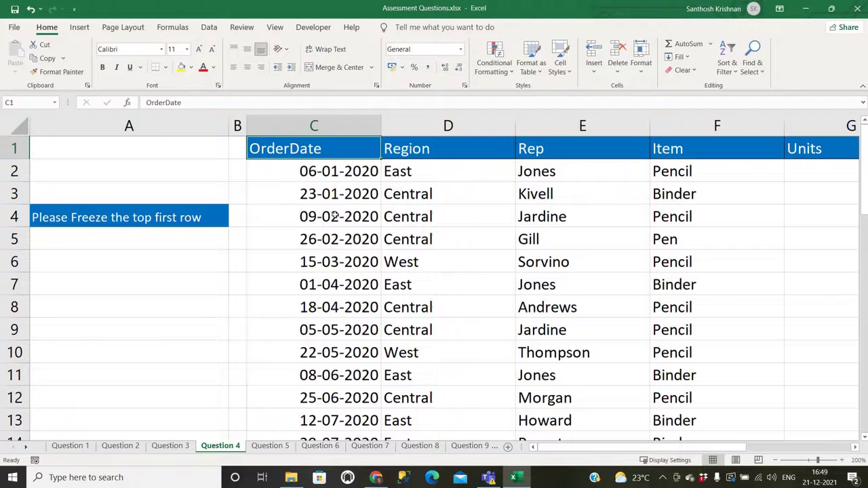
scroll(332, 187, down, 4)
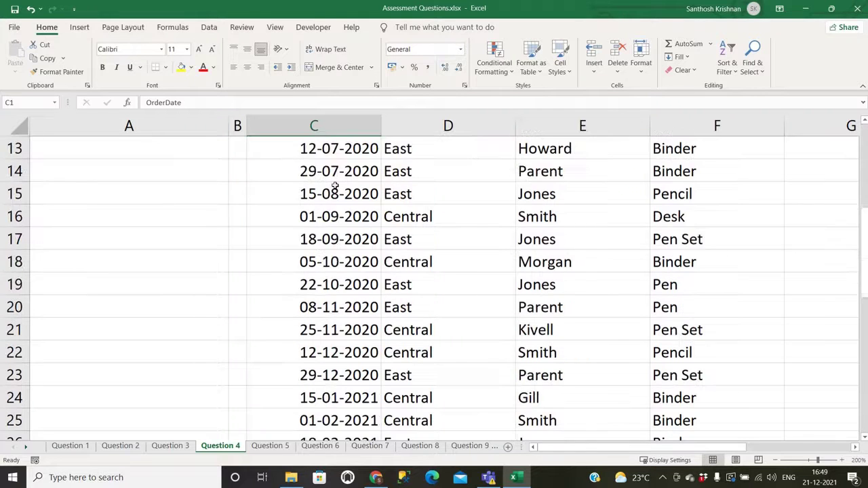
scroll(378, 187, up, 4)
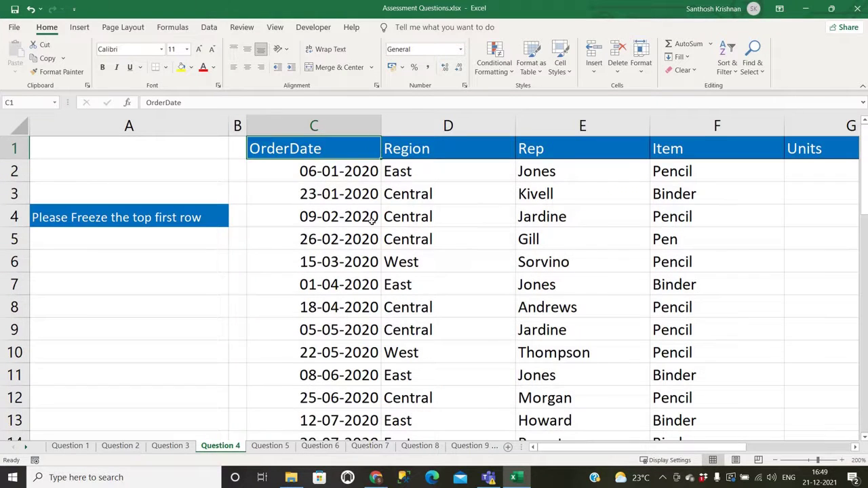
scroll(372, 221, down, 3)
scroll(366, 217, up, 3)
scroll(330, 155, down, 6)
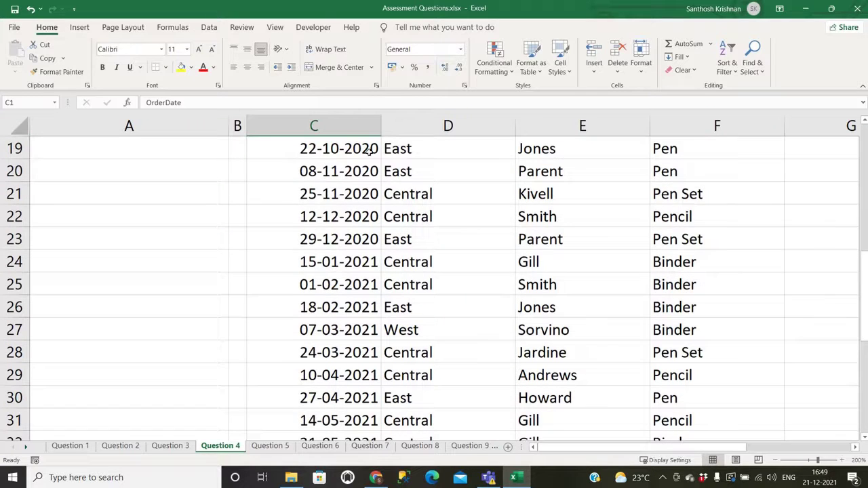
scroll(368, 152, up, 6)
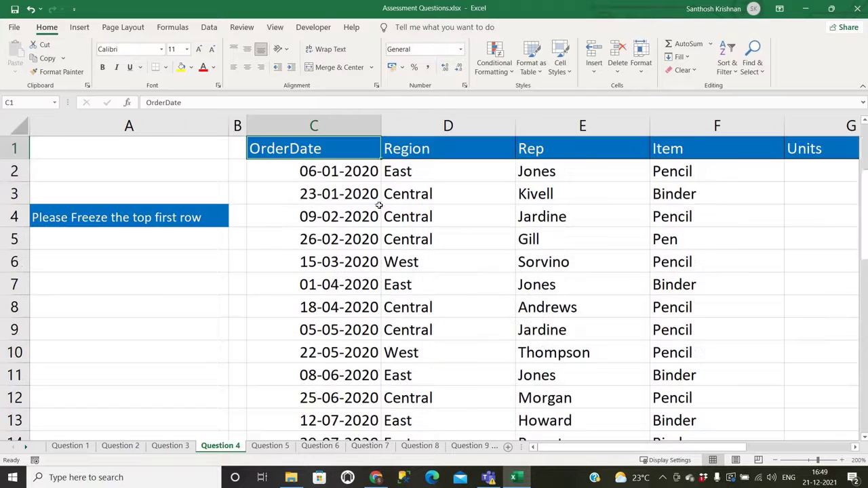
click(272, 447)
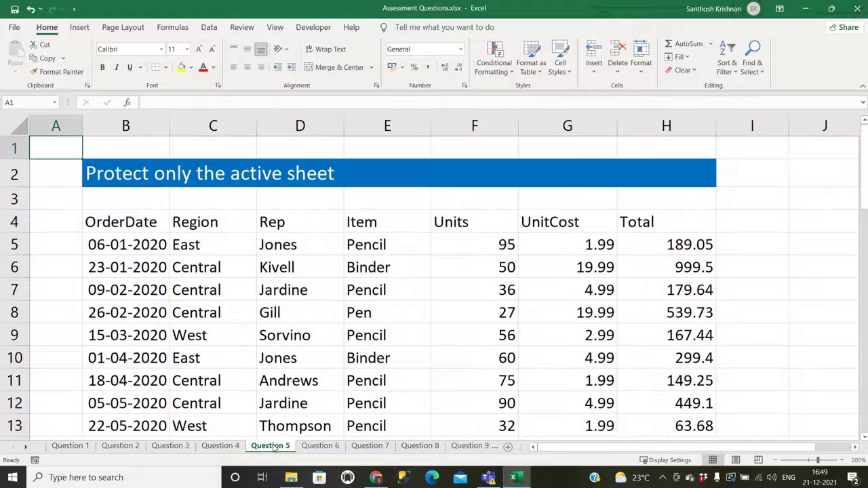
Look over the Question 5 order table, including the Central entry in C6.
click(145, 173)
click(186, 268)
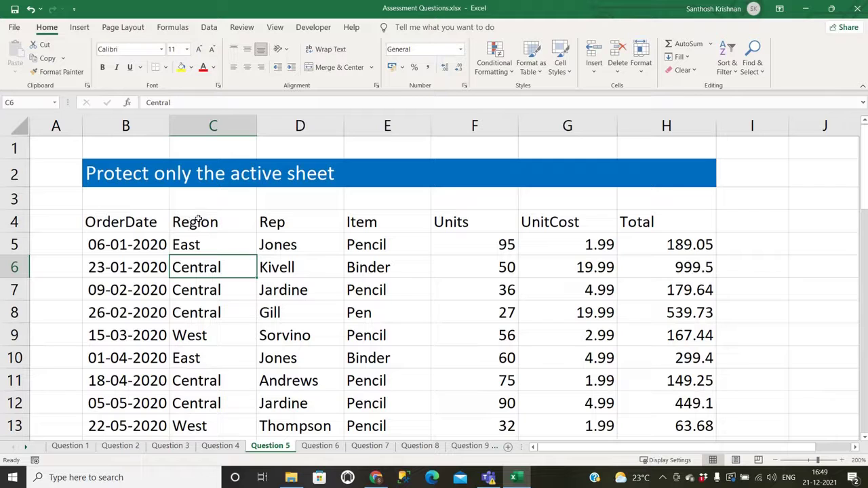
scroll(314, 273, down, 1)
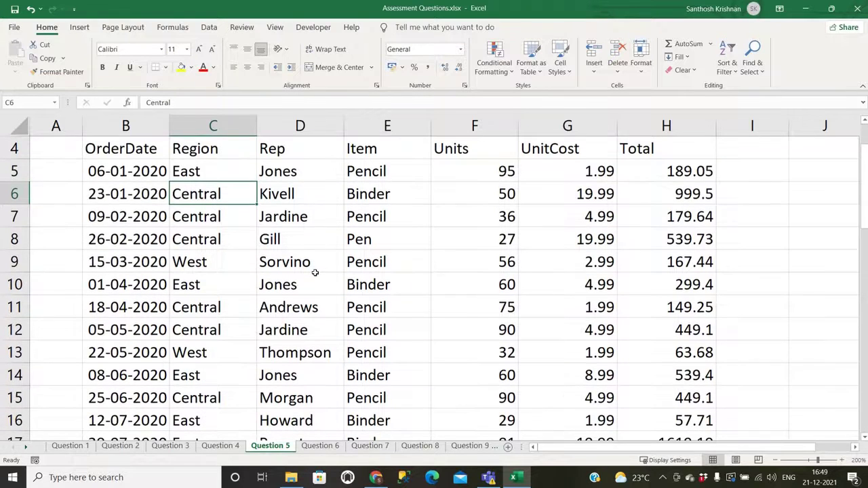
scroll(315, 273, up, 1)
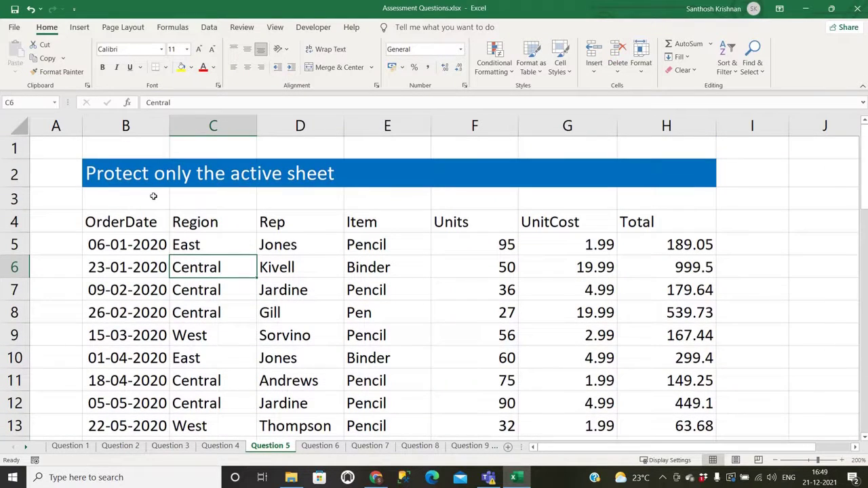
scroll(330, 305, down, 1)
scroll(330, 310, up, 1)
Switch to Question 6 and check its hyperlink answer cells C9 and C6.
click(324, 446)
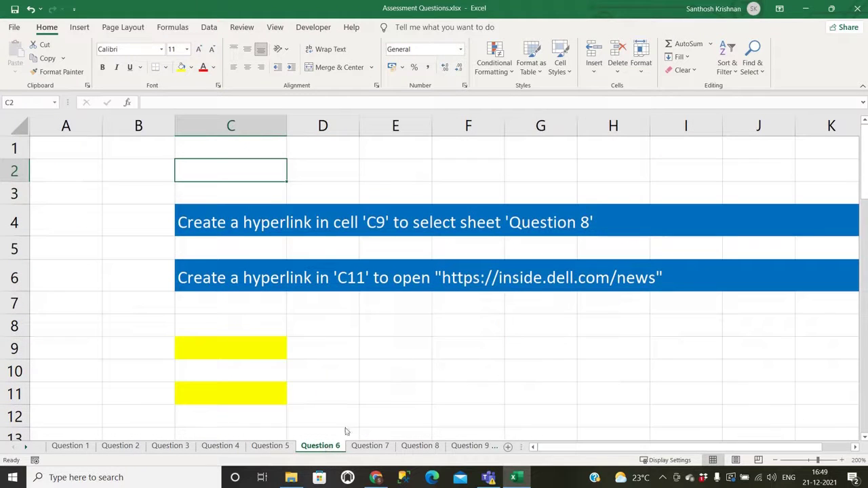
click(239, 347)
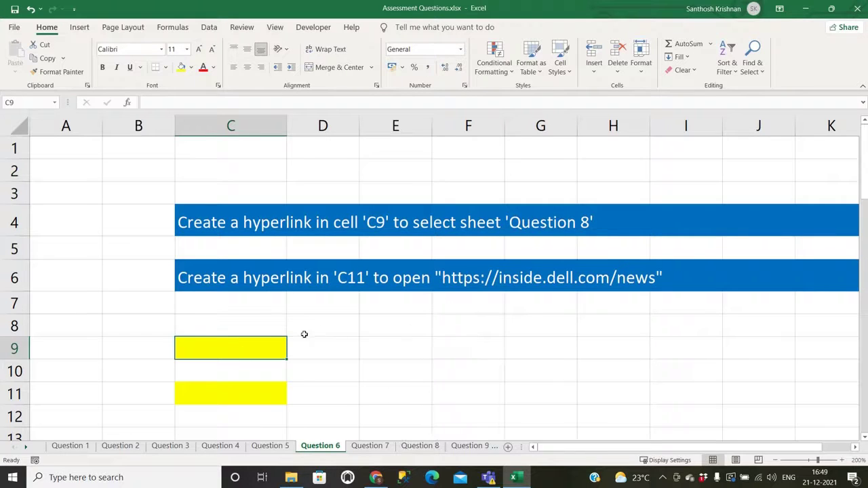
click(245, 280)
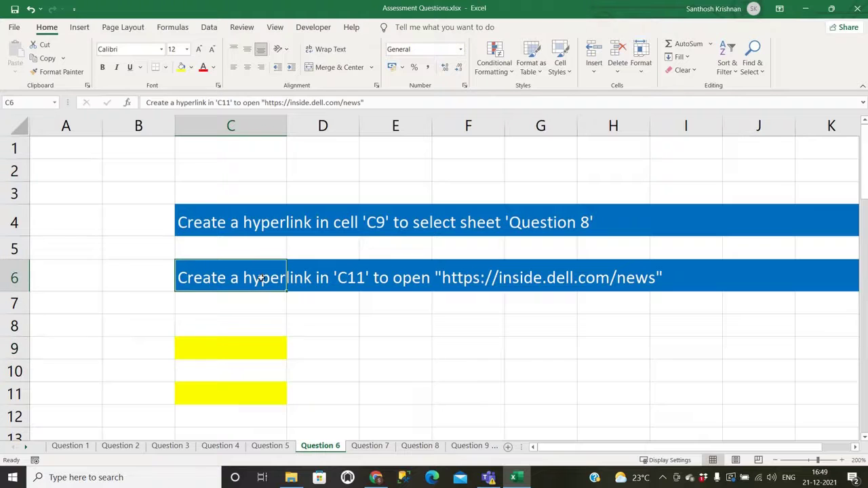
Step through Questions 7 and 8, dismiss the Question 8 sheet menu, and open Question 9.
click(366, 447)
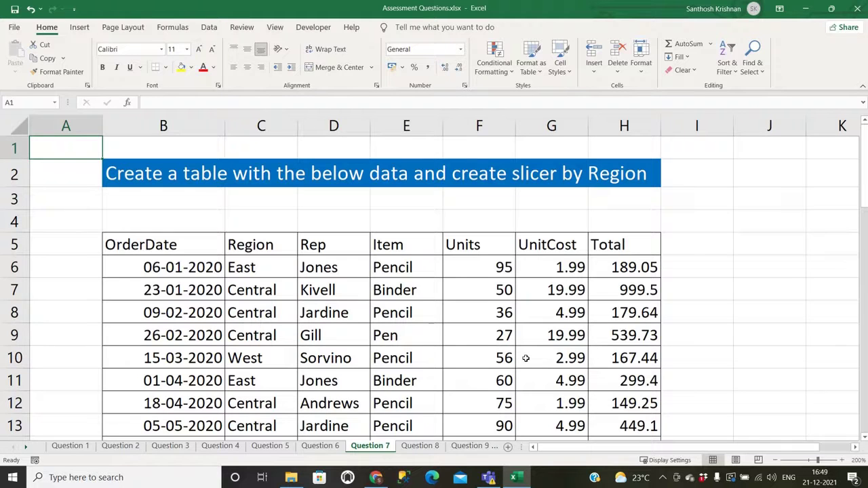
click(419, 445)
click(167, 206)
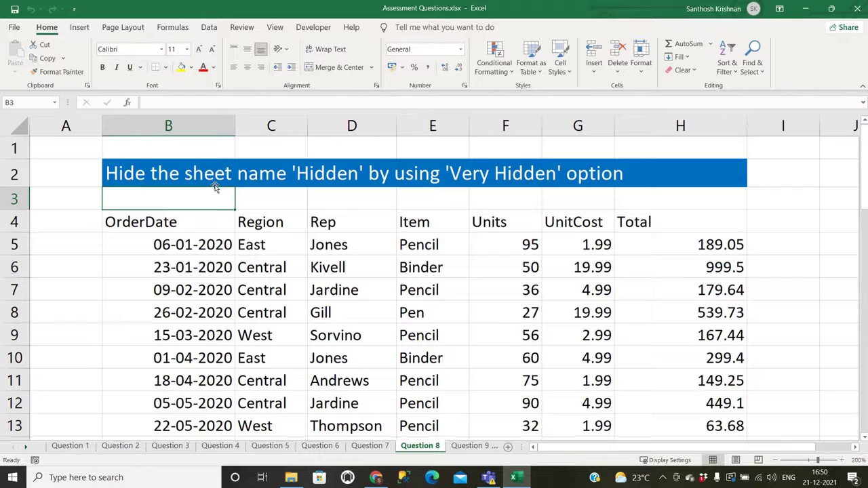
right_click(432, 451)
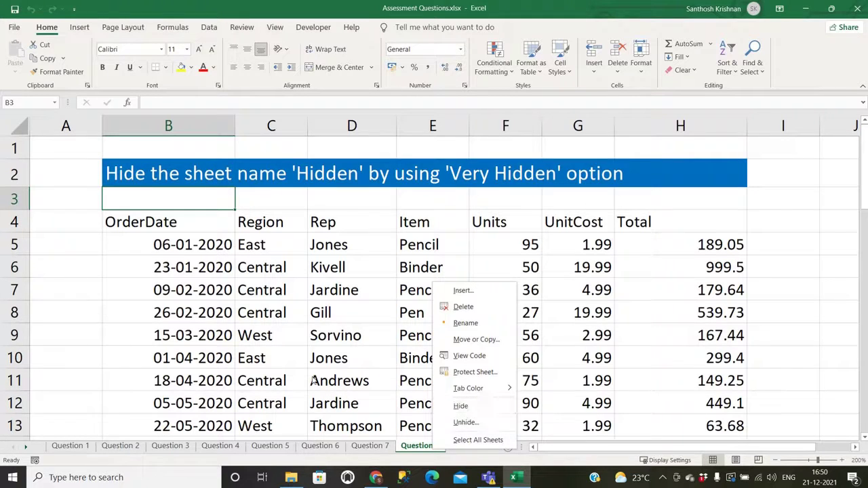
key(Escape)
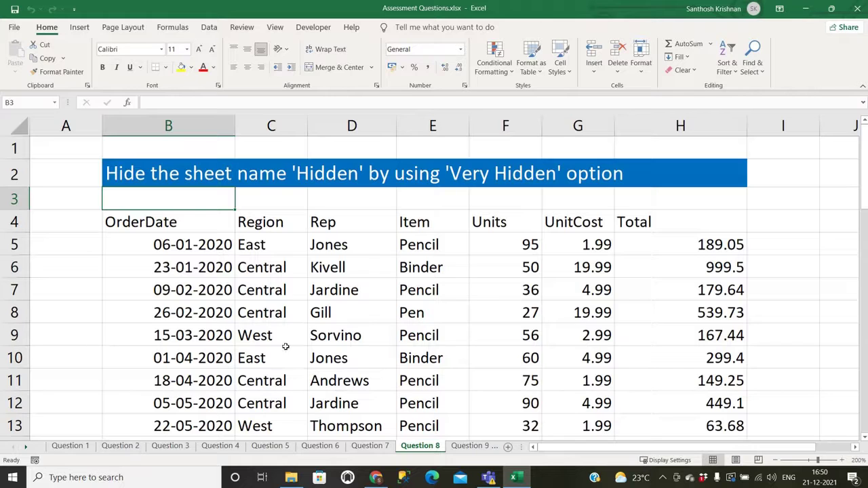
click(472, 446)
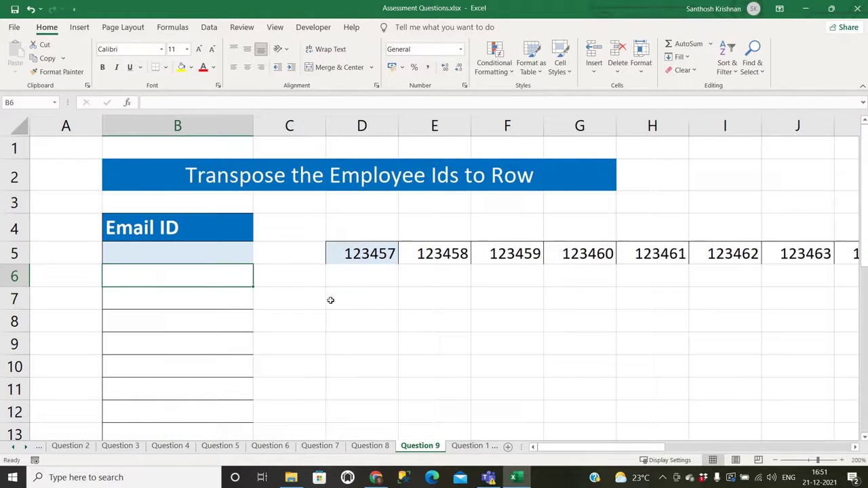
Look over the Question 9 employee IDs starting with 123457.
click(362, 257)
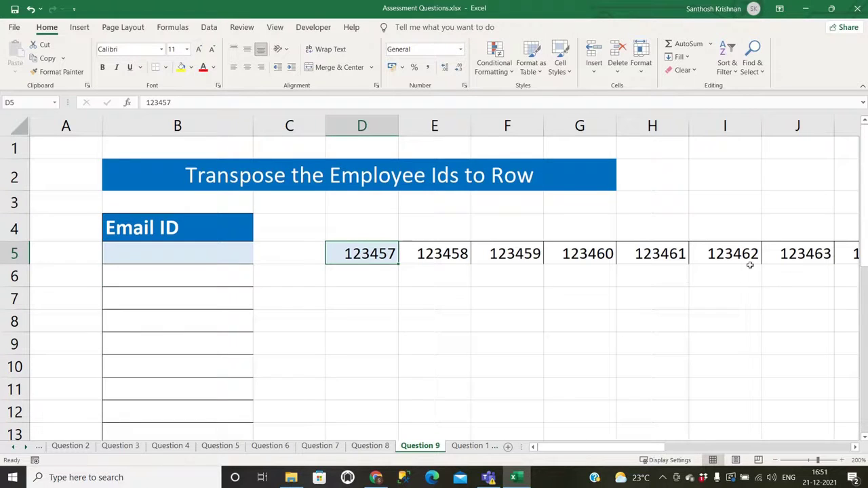
click(182, 122)
click(322, 270)
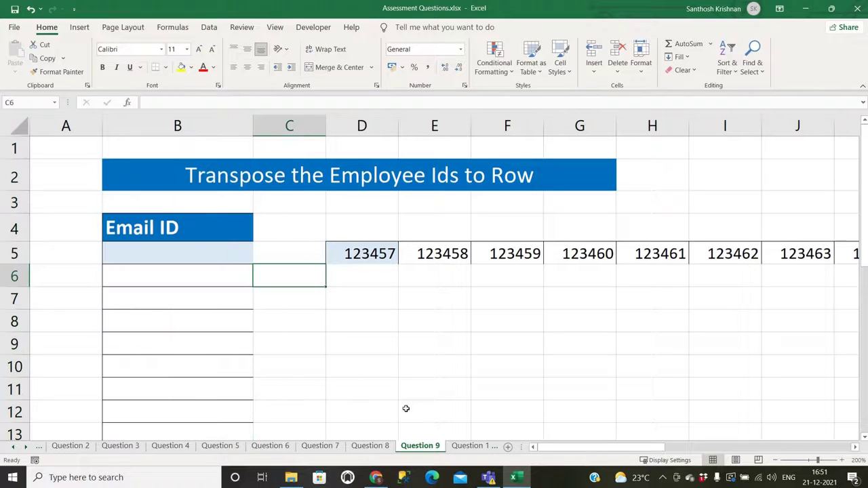
On Question 10, review the column D values 20 to 80 and the column F duplicates.
click(468, 447)
click(136, 312)
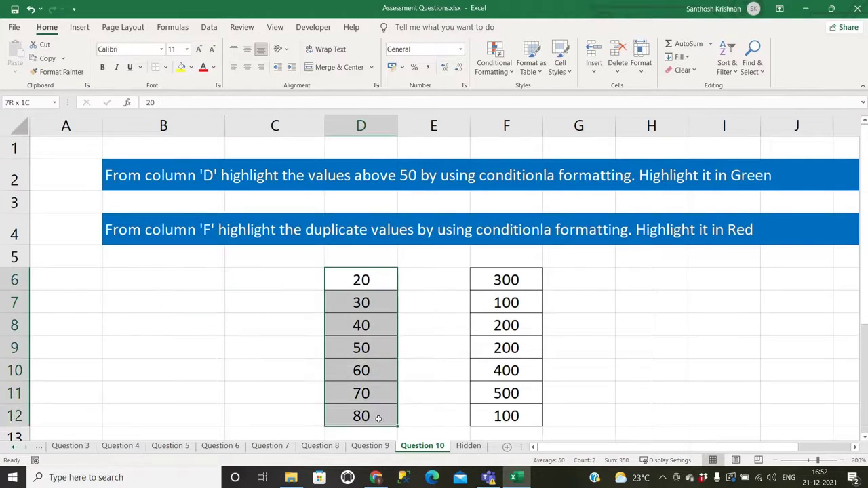
drag(380, 273, 380, 415)
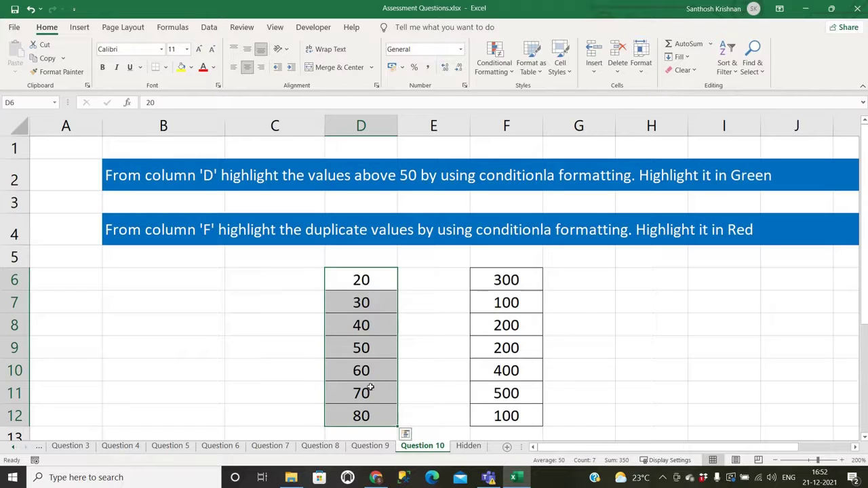
click(371, 388)
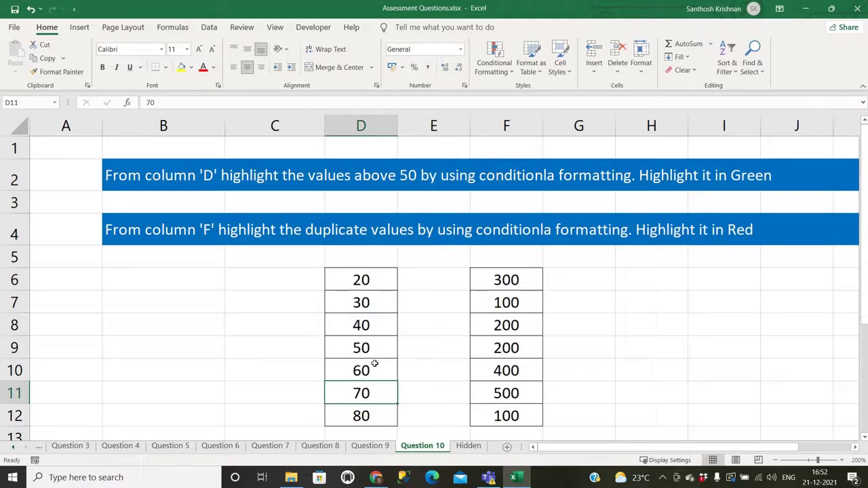
click(147, 230)
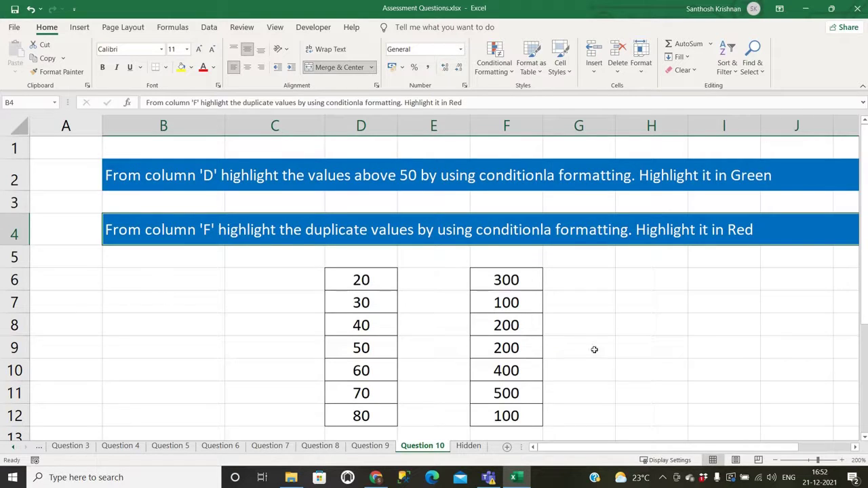
drag(519, 278, 525, 409)
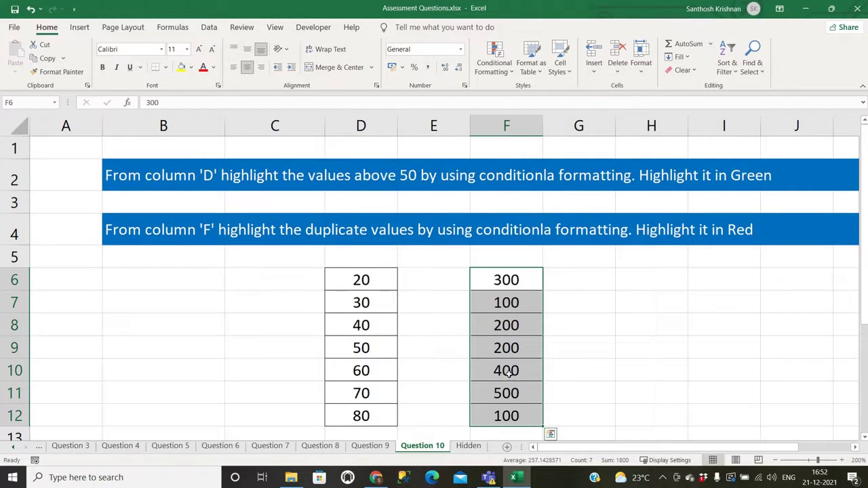
click(416, 378)
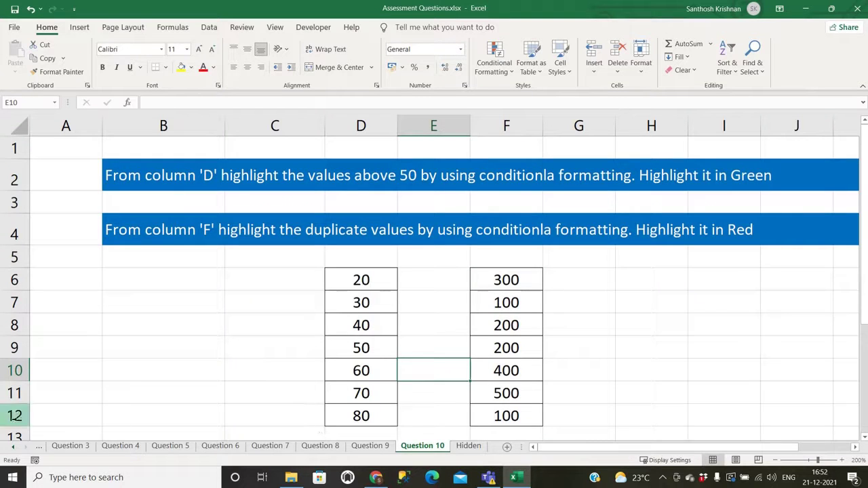
Scroll the sheet tabs back and return to Question 1.
click(14, 446)
click(14, 446)
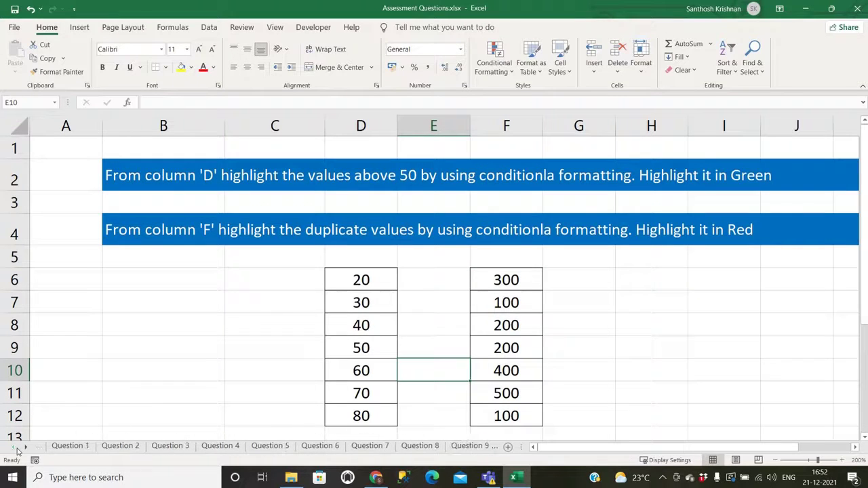
click(64, 448)
Trial-fill a 1, 2 number series down column D from D4, then undo it.
click(223, 253)
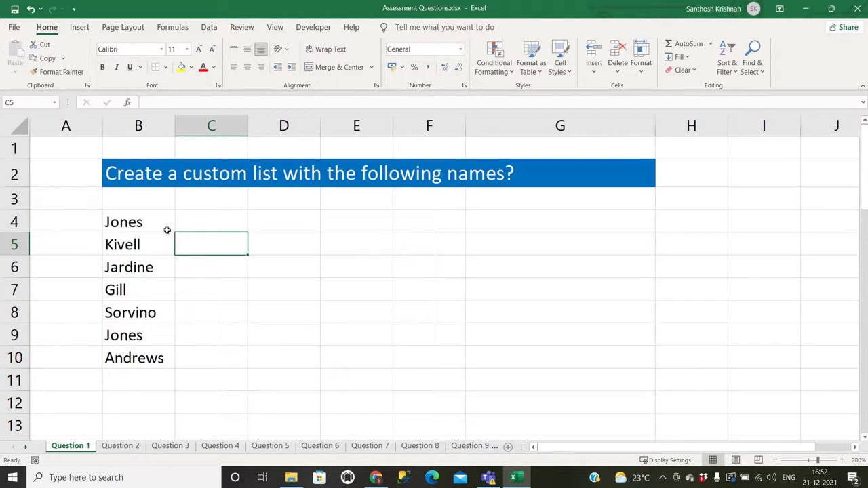
click(316, 221)
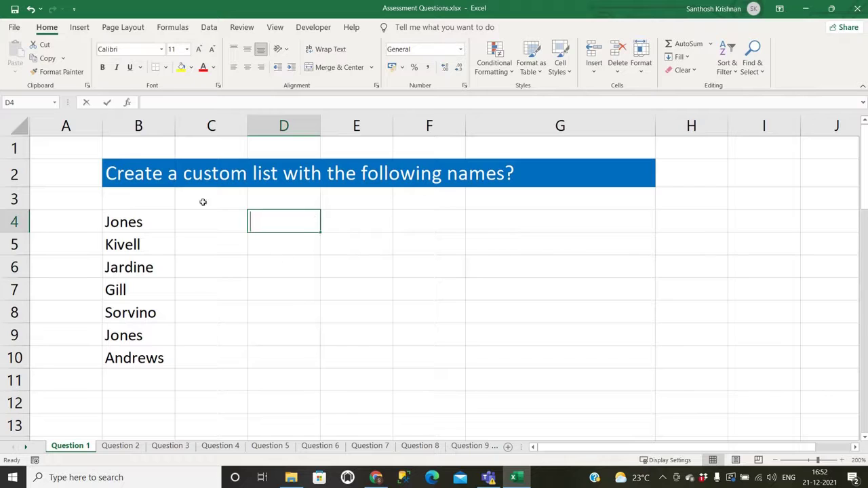
text(1)
key(Return)
text(2)
key(Return)
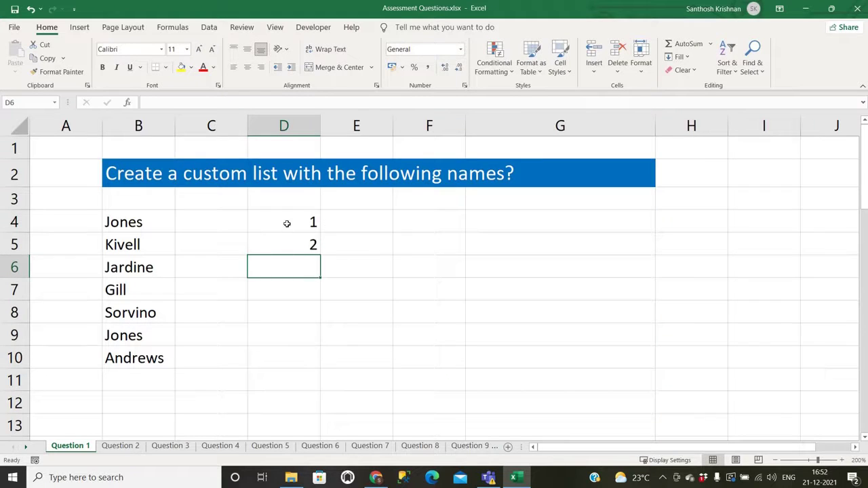
drag(287, 223, 322, 396)
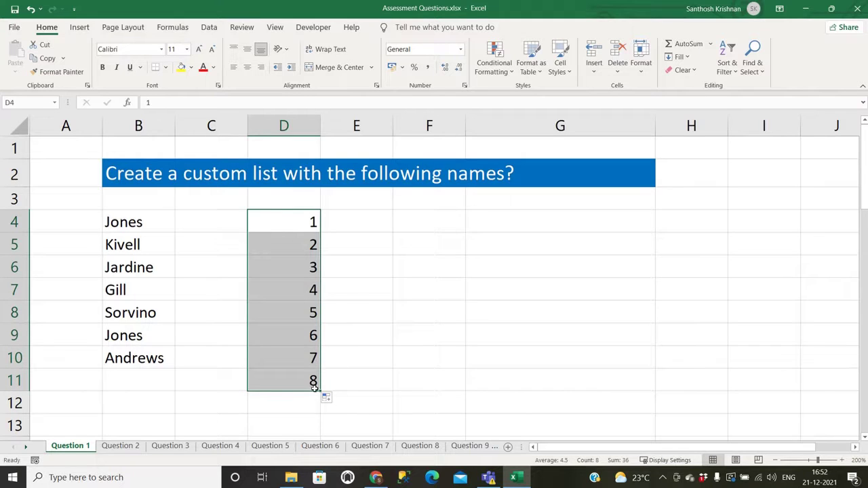
key(ctrl+z)
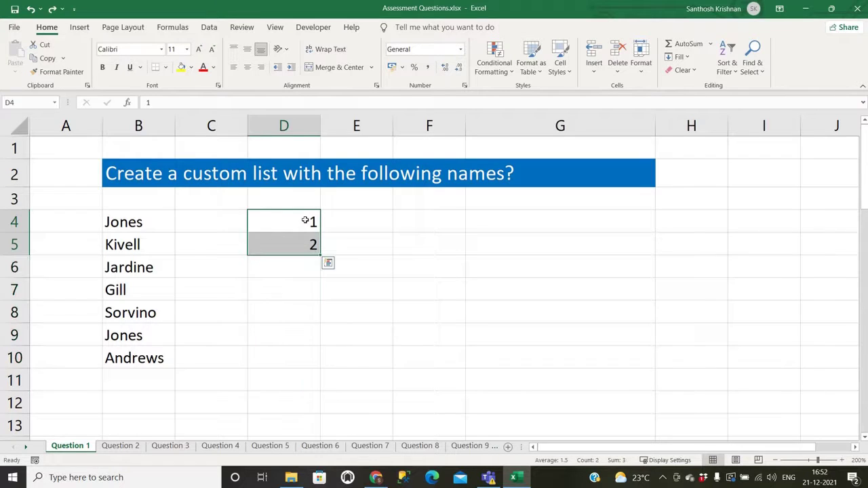
key(ctrl+z)
key(ctrl+z)
Test-paste Jones from B4 into D4:D11, then undo the paste.
click(129, 221)
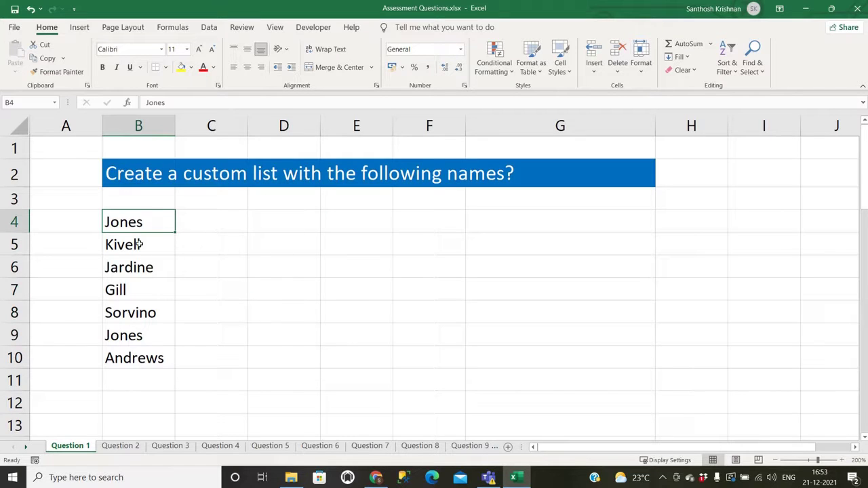
click(310, 219)
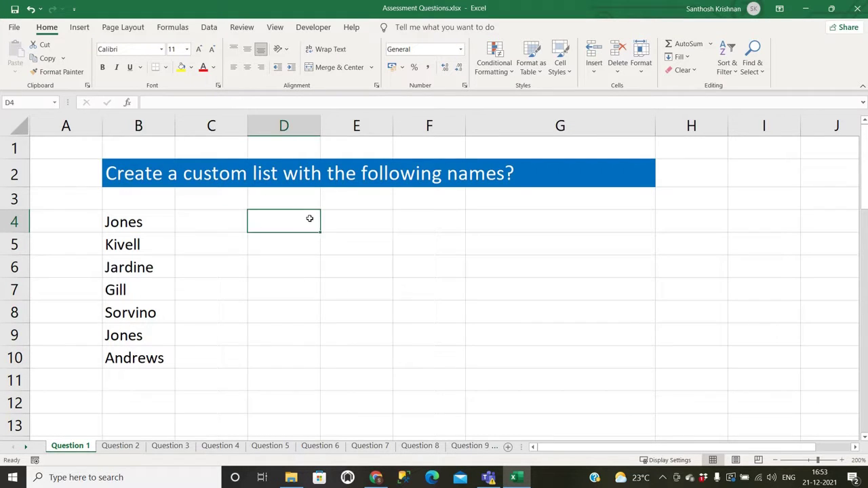
drag(310, 219, 302, 383)
text(Jones Jones Jones Jones Jones Jones Jones Jones)
key(ctrl+z)
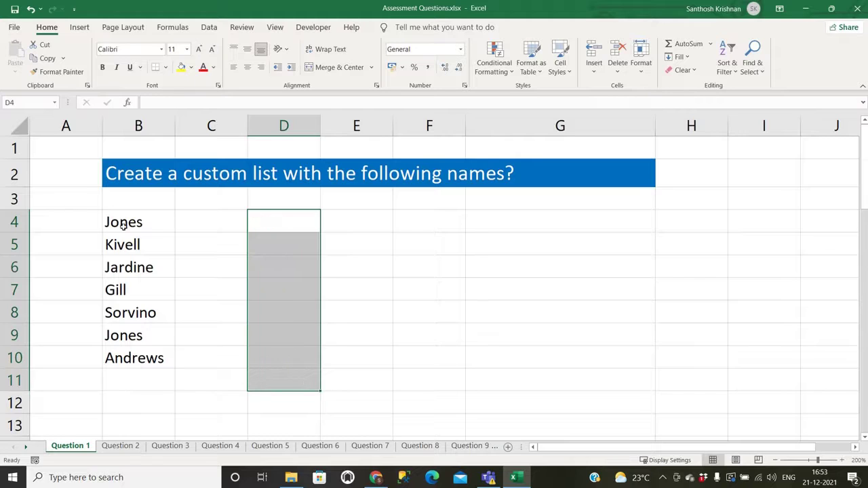
click(130, 223)
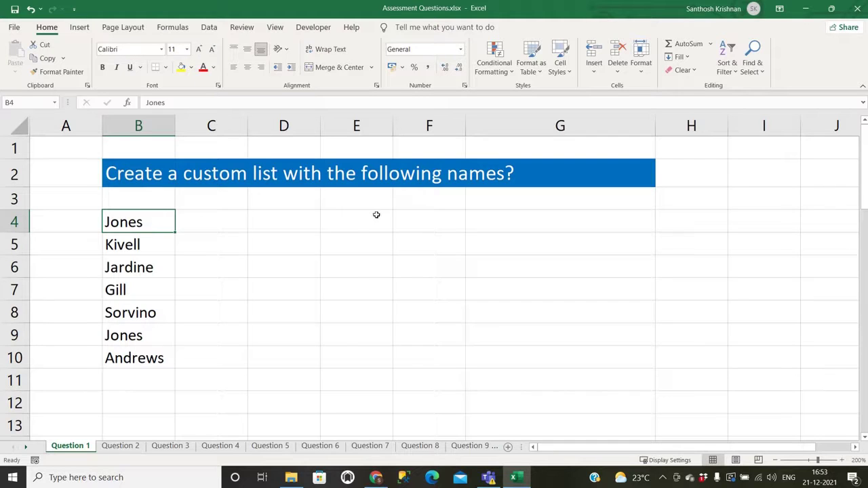
Bring up the Edit Custom Lists dialog from Excel Options' Advanced settings.
click(17, 30)
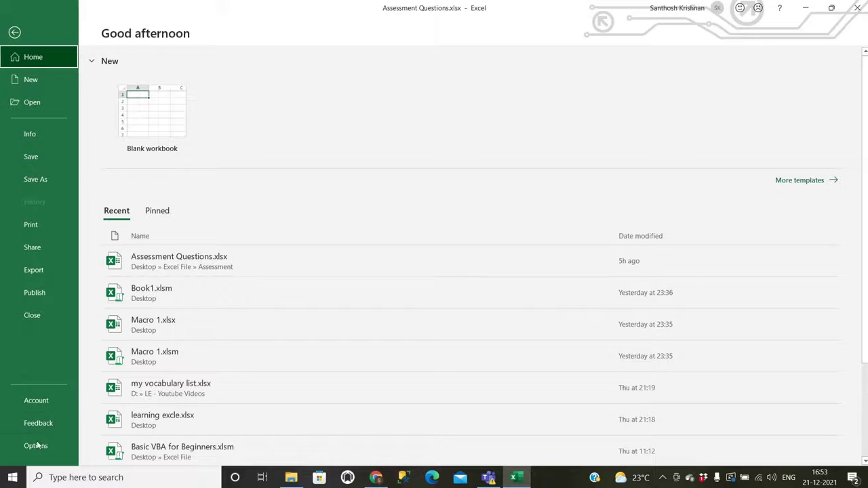
click(38, 452)
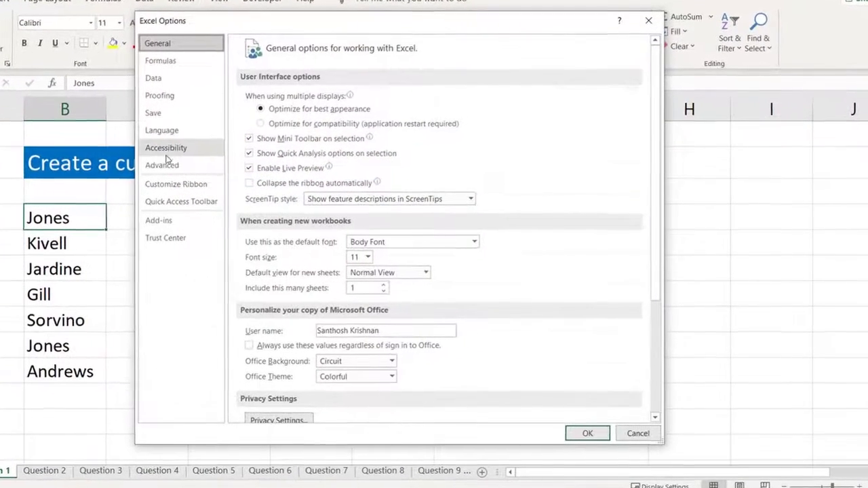
click(172, 169)
scroll(292, 278, down, 10)
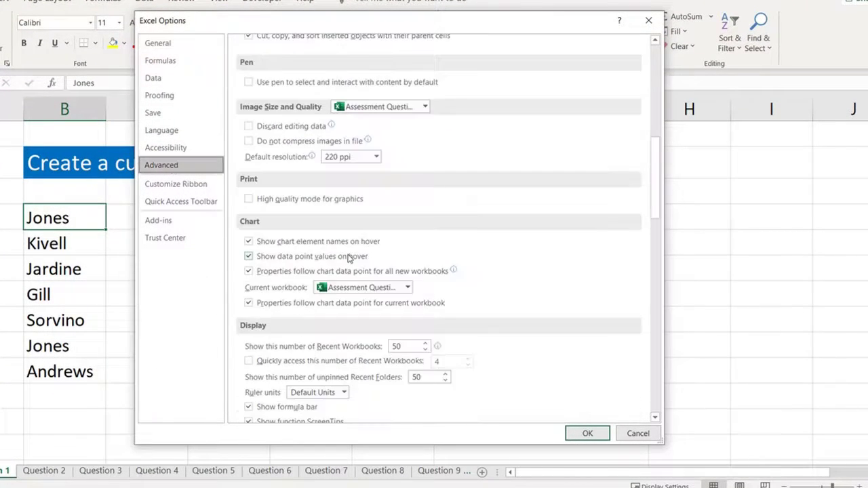
scroll(339, 264, down, 5)
scroll(358, 262, down, 5)
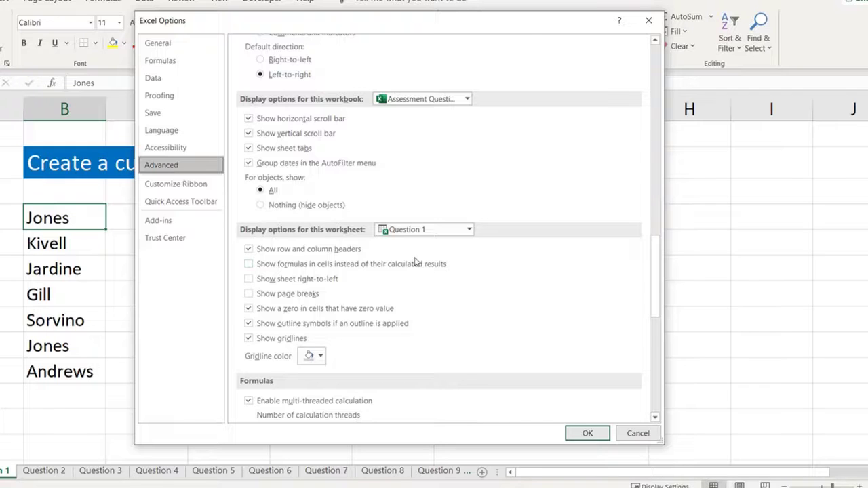
scroll(416, 261, down, 10)
click(435, 290)
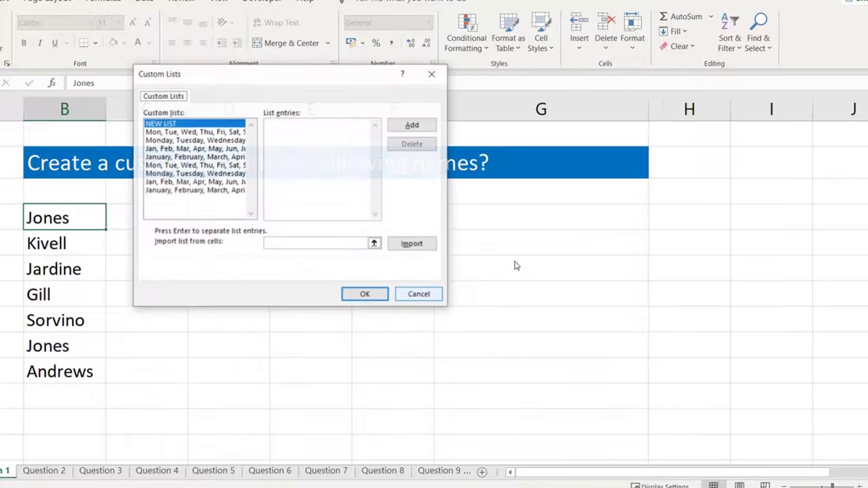
Import the names in $B$4:$B$10 as a new custom list and confirm with OK.
drag(248, 81, 323, 126)
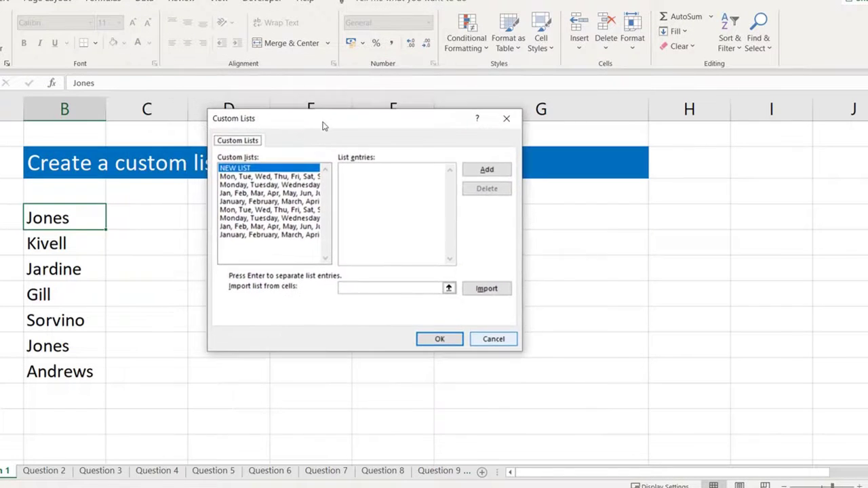
drag(259, 130, 317, 140)
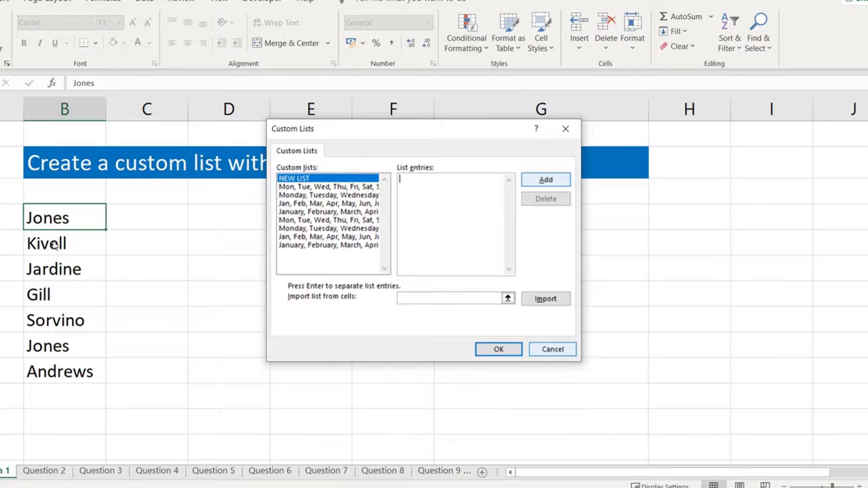
click(541, 303)
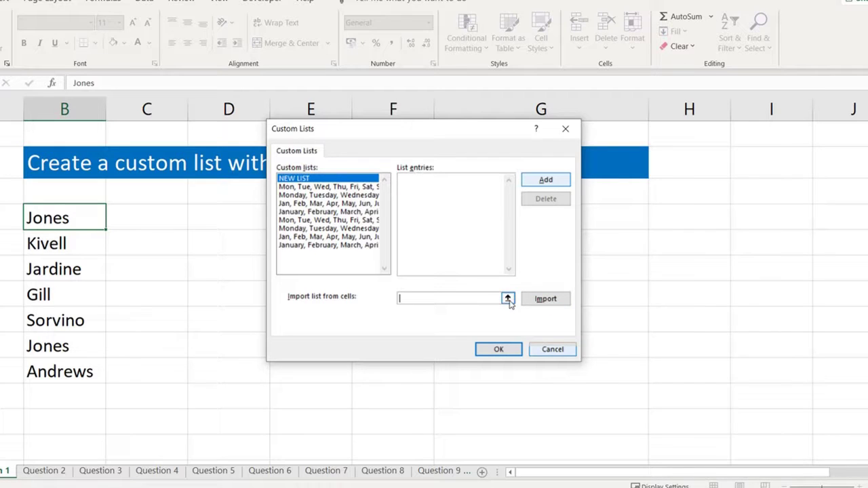
click(507, 299)
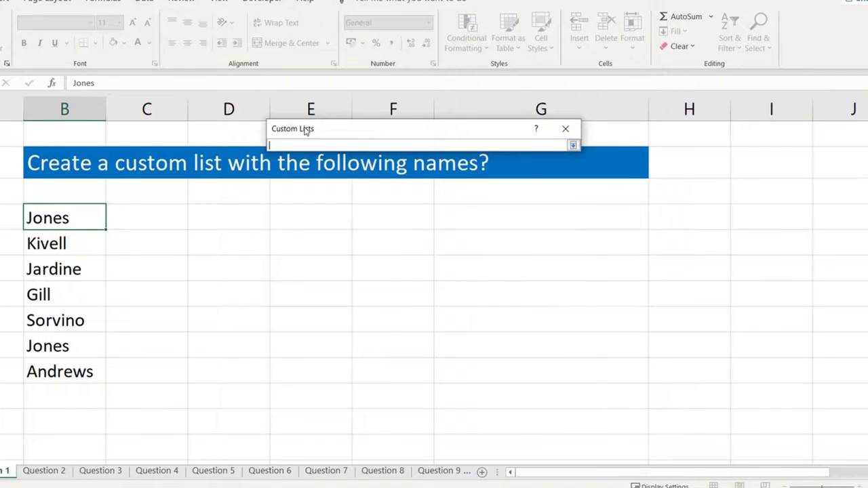
drag(79, 217, 75, 374)
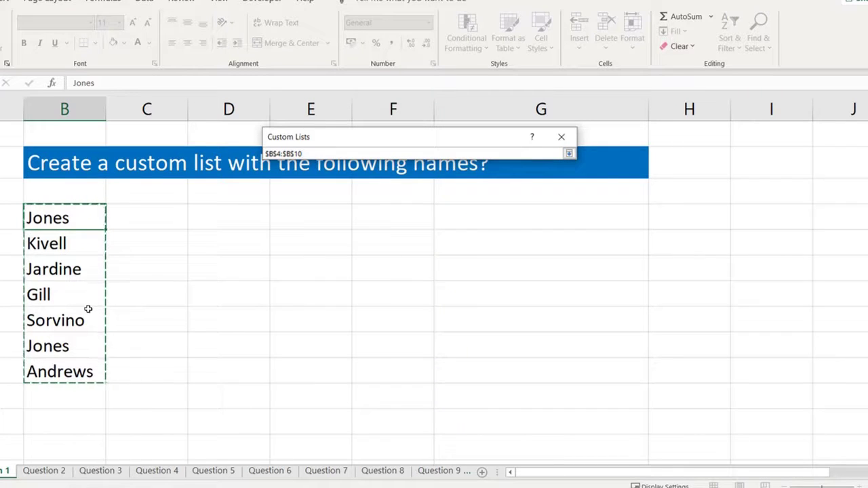
key(Return)
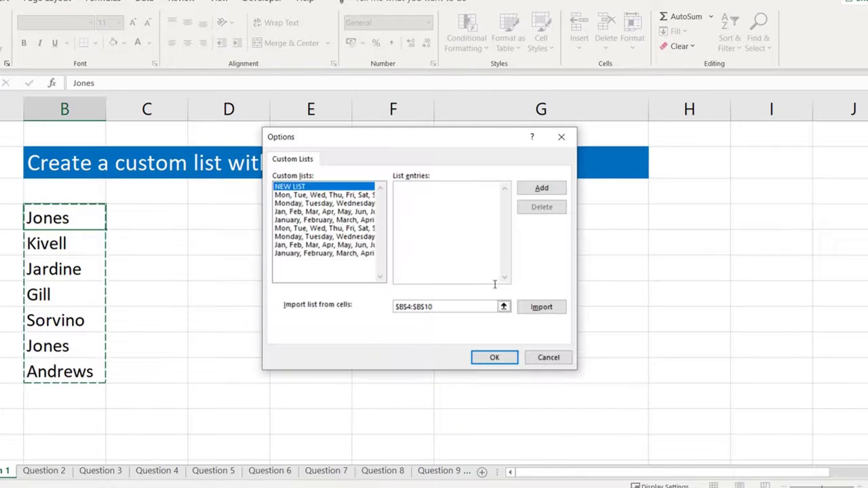
click(492, 265)
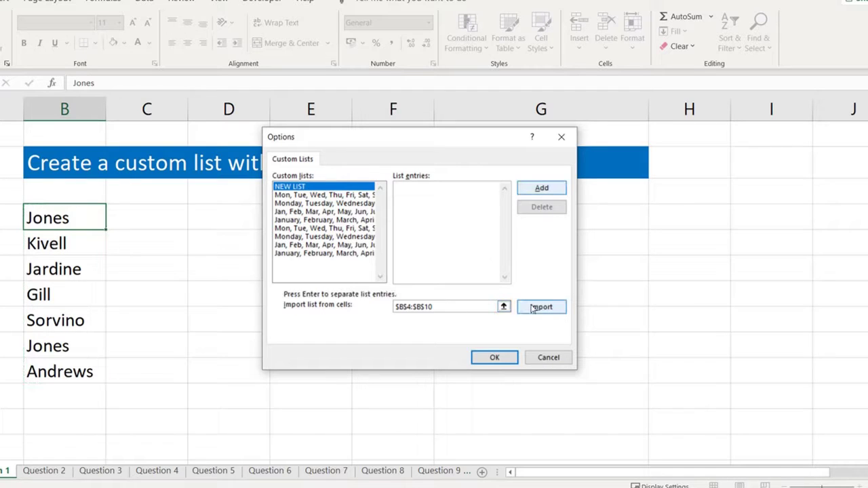
click(532, 309)
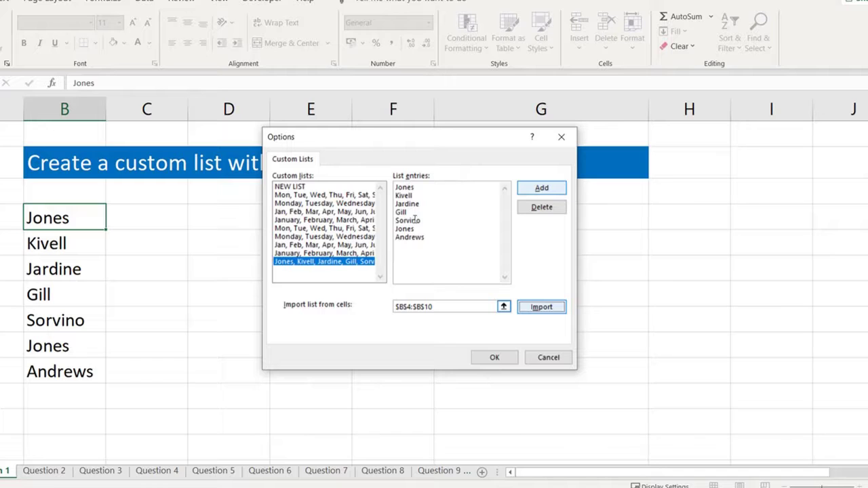
click(536, 191)
click(494, 356)
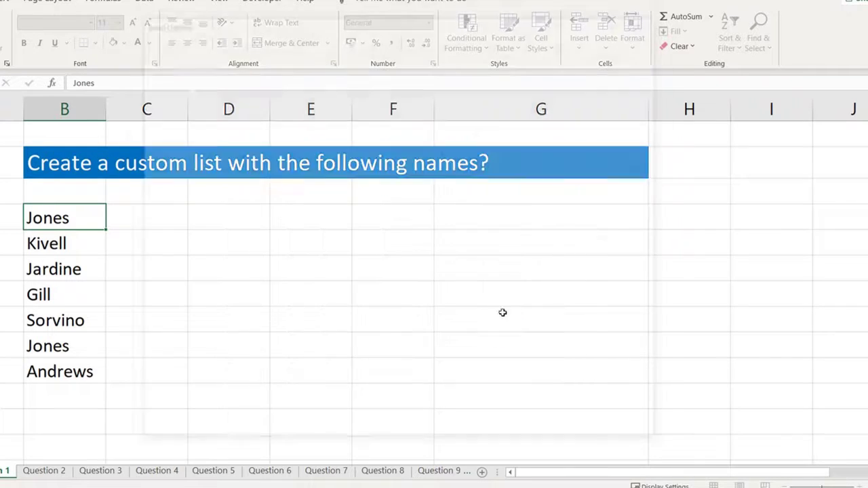
click(588, 432)
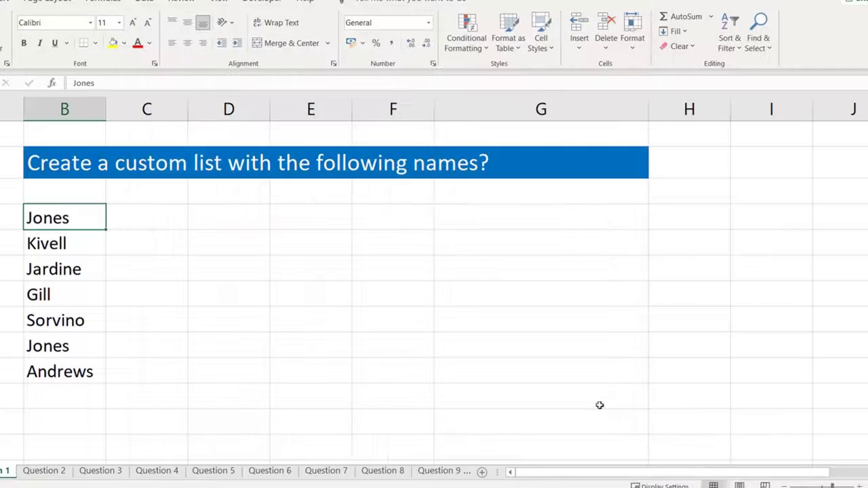
click(247, 215)
text(J)
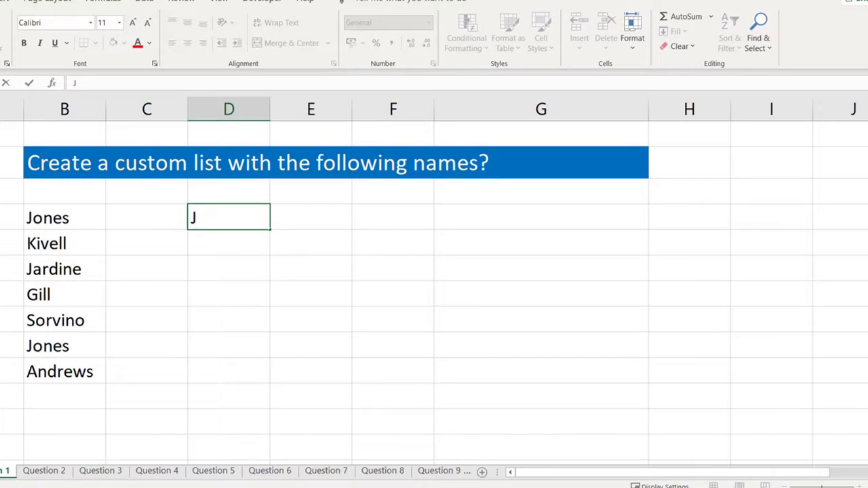
text(ones)
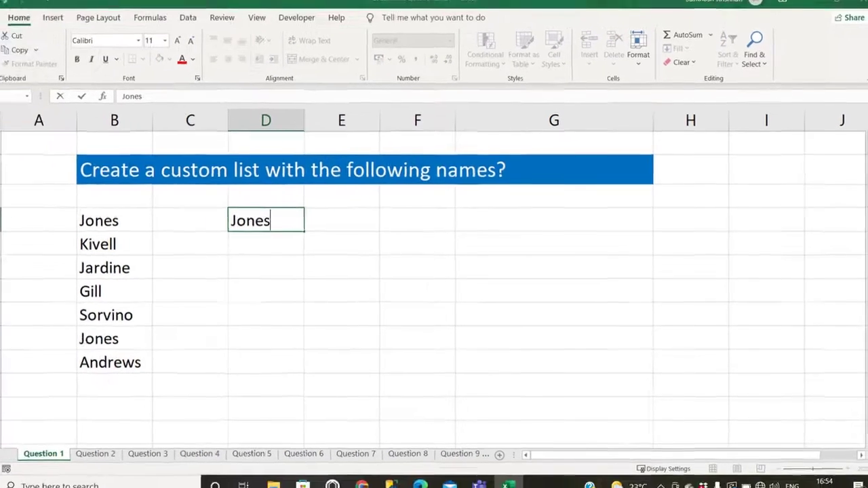
key(Return)
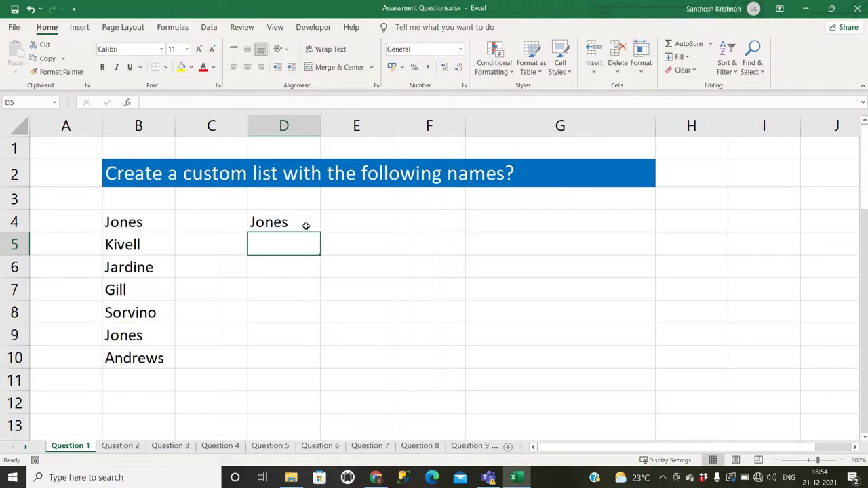
click(306, 226)
drag(320, 233, 315, 370)
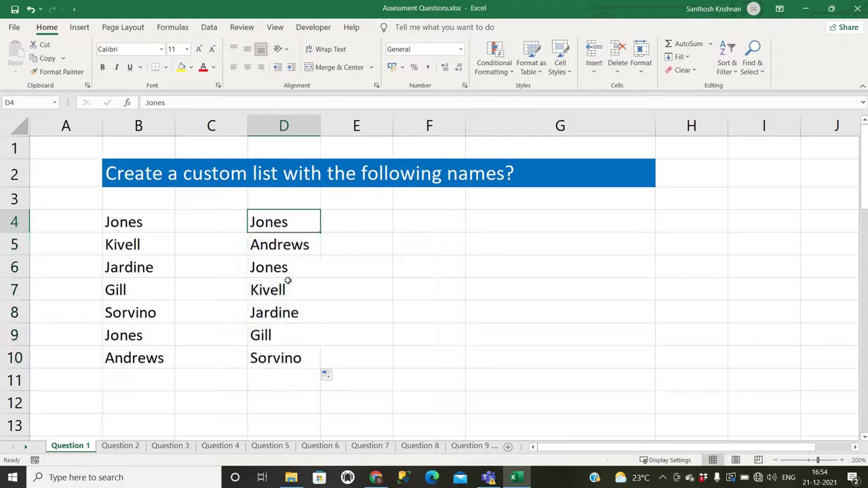
key(Delete)
click(271, 325)
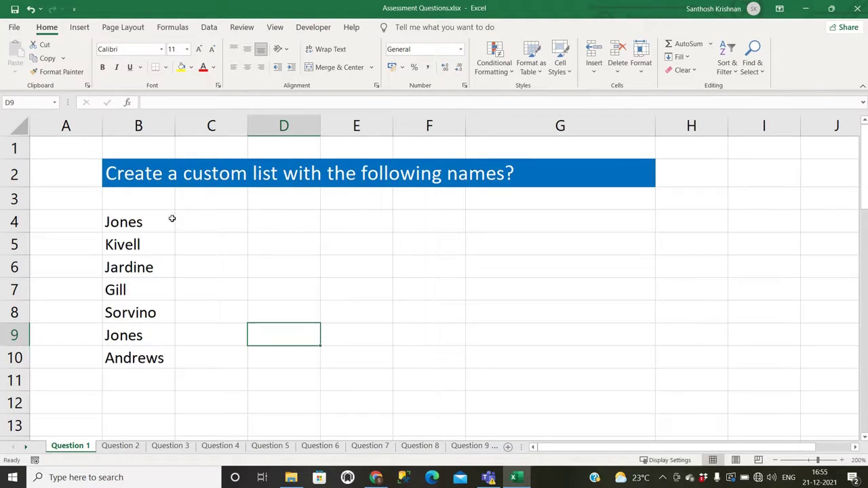
drag(165, 223, 163, 359)
click(221, 284)
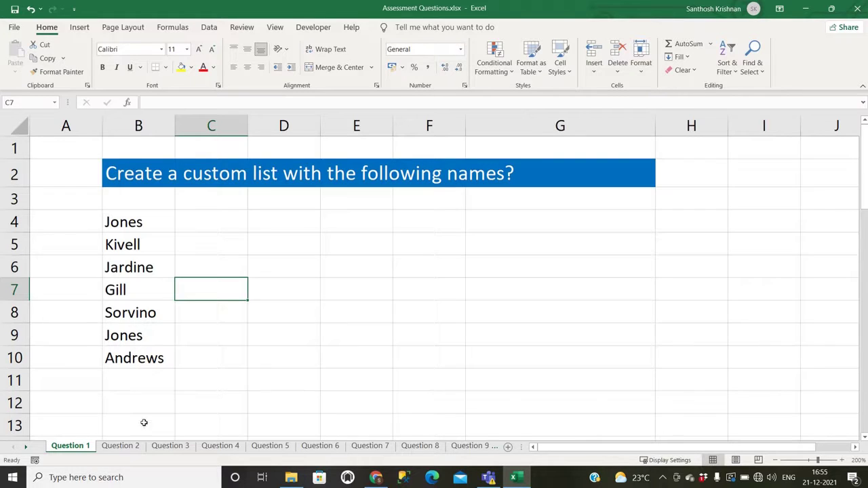
Enter =CELL("filename") in Question 2's C6 to show the workbook path, then go to Question 3.
click(121, 446)
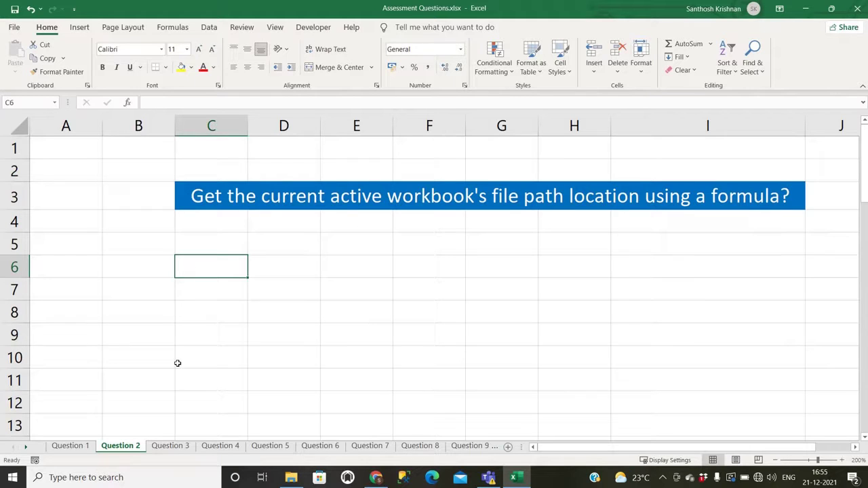
text(=Ce)
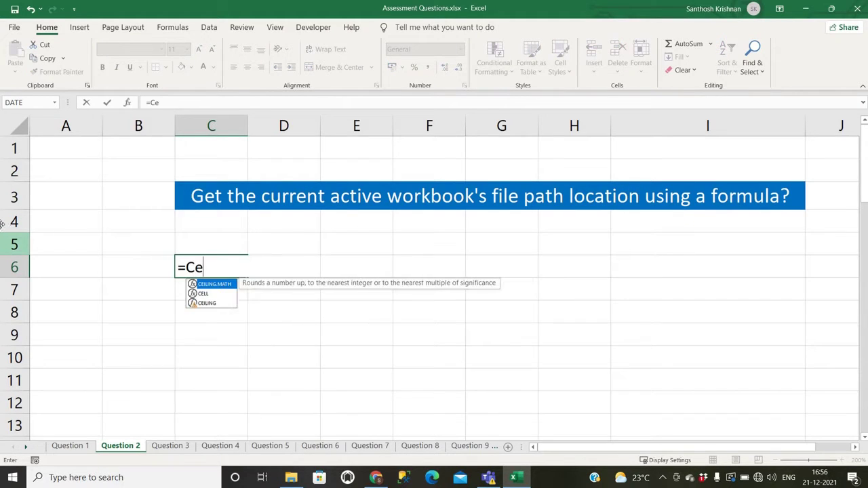
key(Down)
key(Tab)
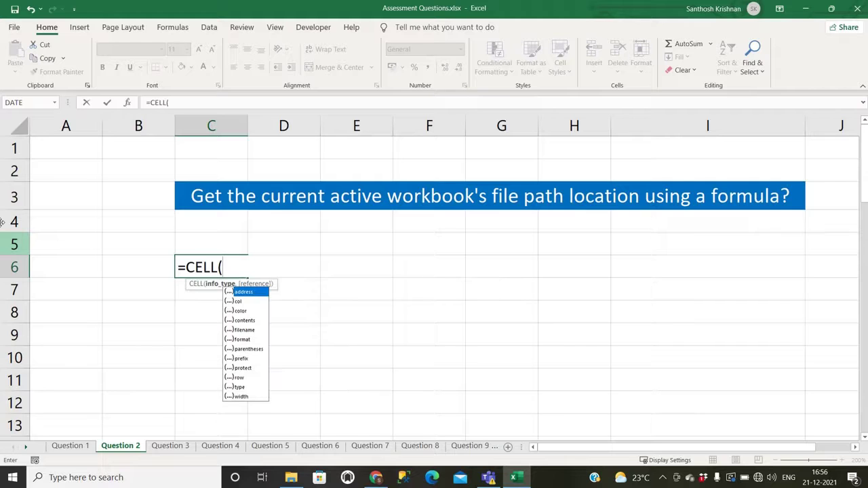
text(F)
text(ilen)
key(BackSpace)
text(lename)
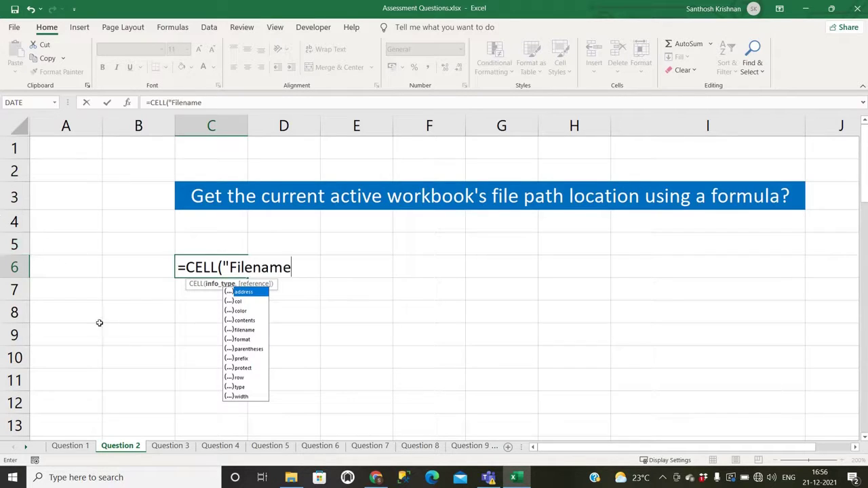
double_click(250, 331)
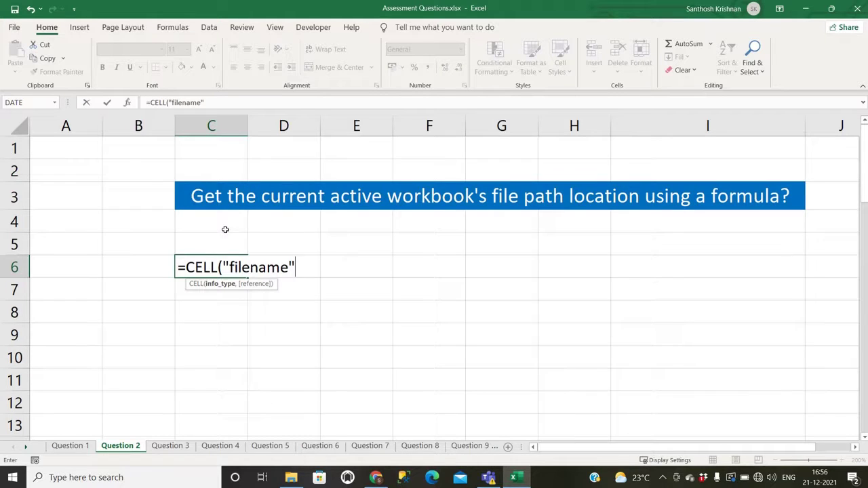
text())
key(Return)
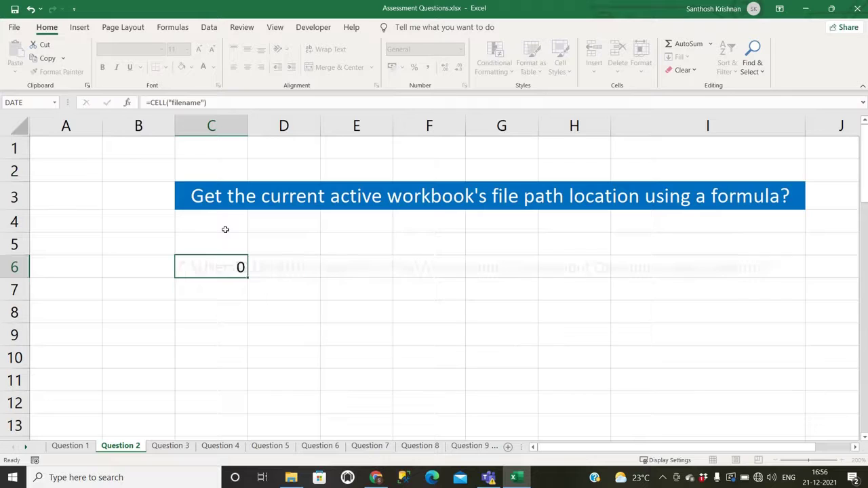
click(230, 266)
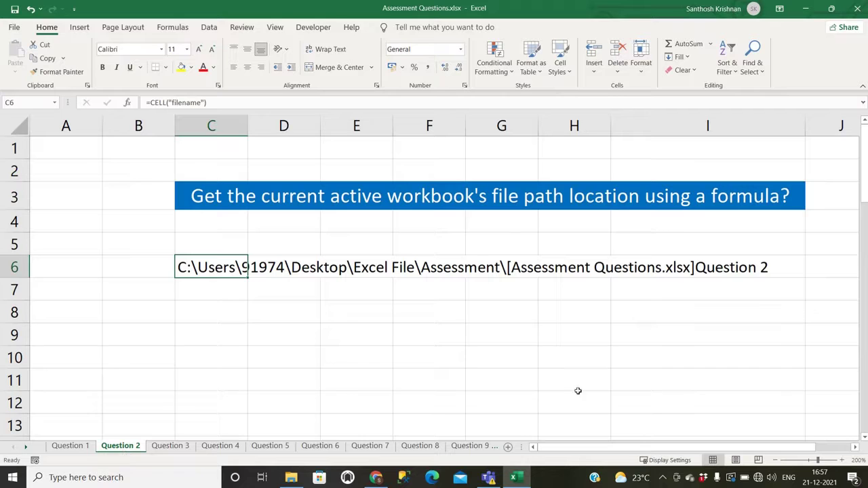
key(ctrl+Page_Down)
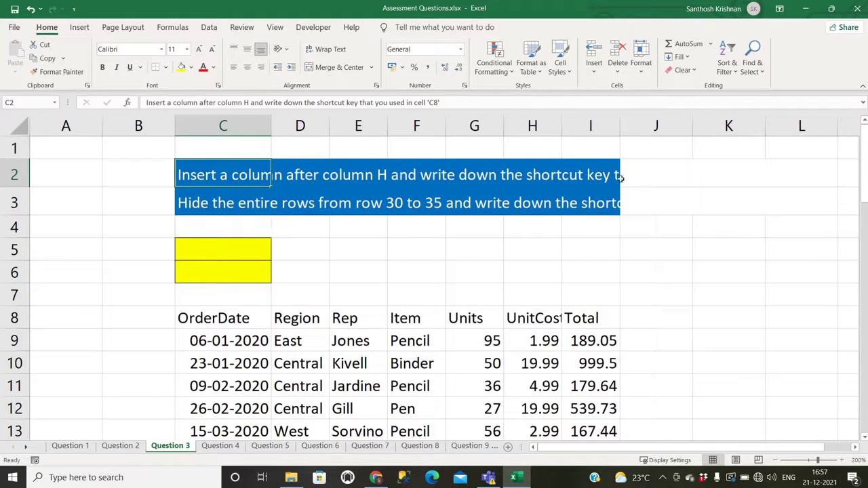
Insert a blank column at I, before Total, using Ctrl+Shift++.
click(414, 384)
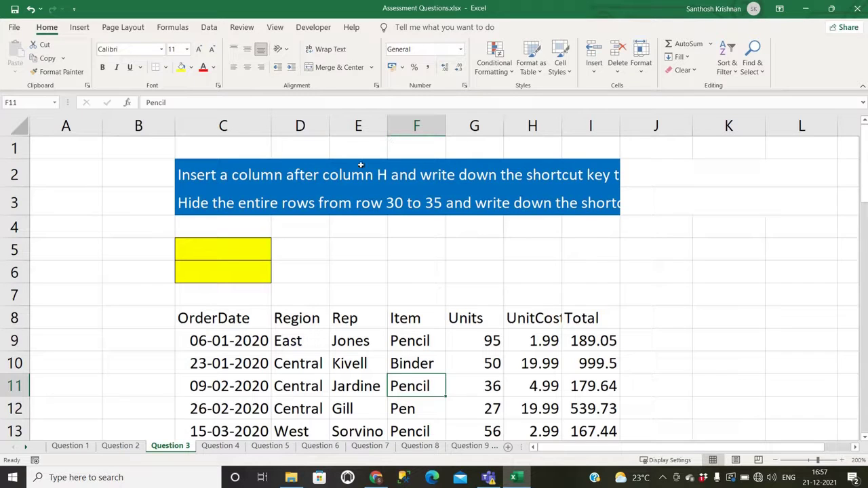
click(238, 256)
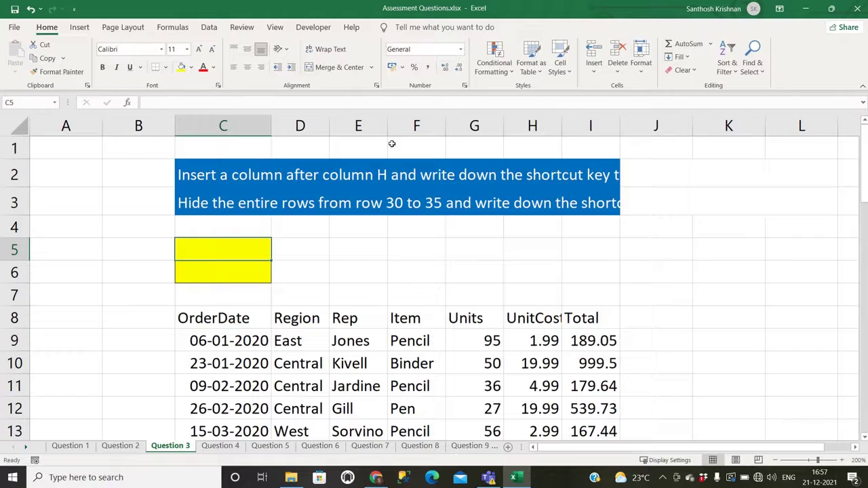
click(591, 127)
click(588, 232)
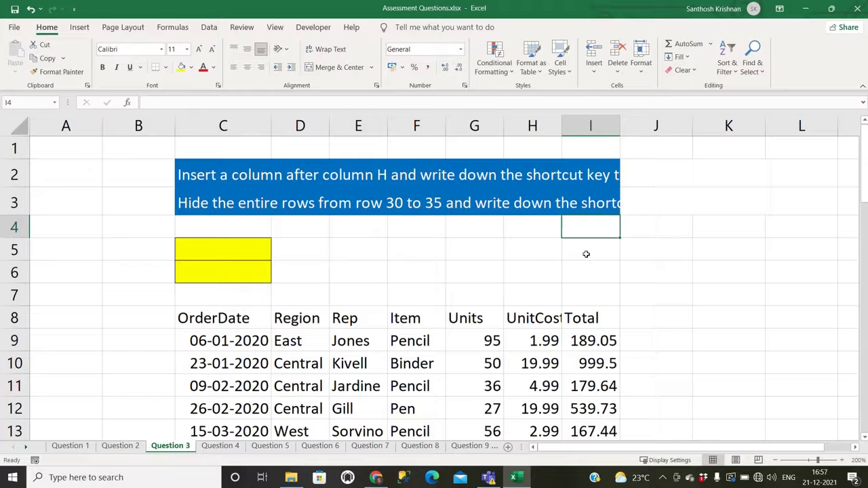
key(ctrl+space)
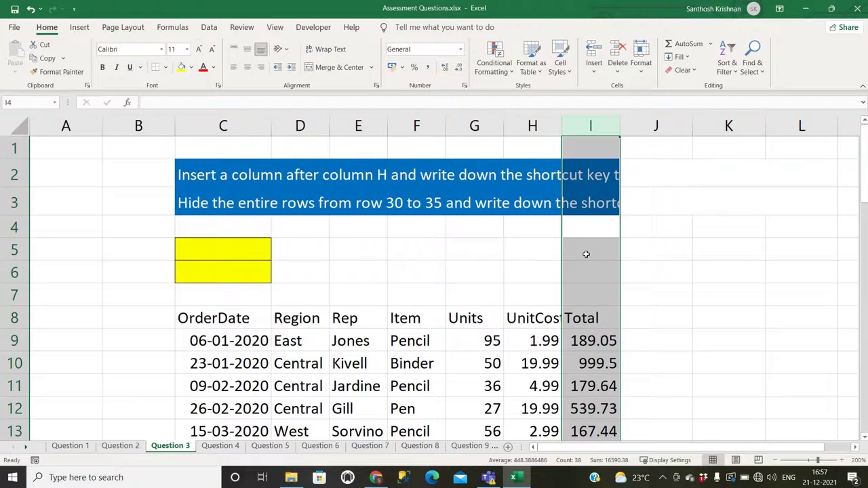
click(586, 254)
click(597, 128)
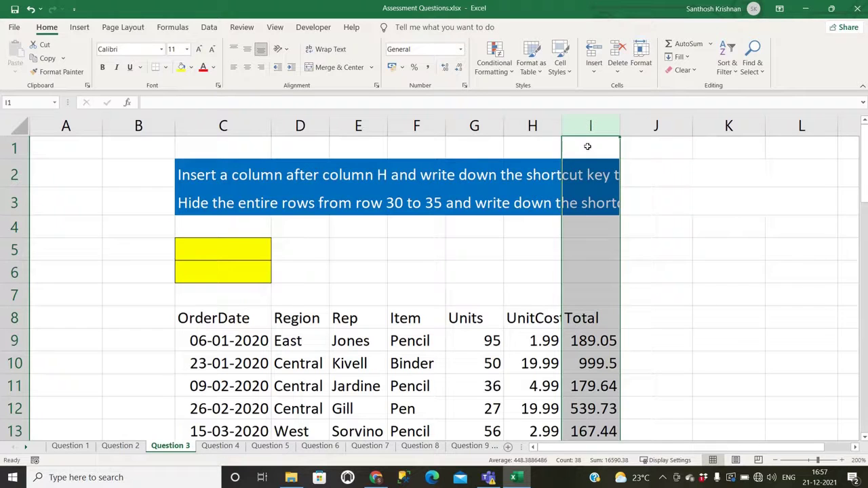
key(ctrl+shift+plus)
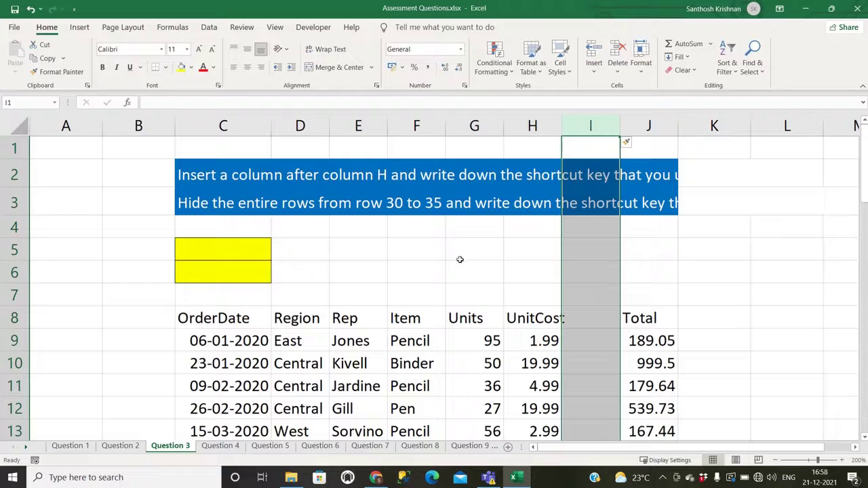
Record the shortcut 'CTRL+SHIFT+ +' in the yellow answer cell C5.
click(203, 250)
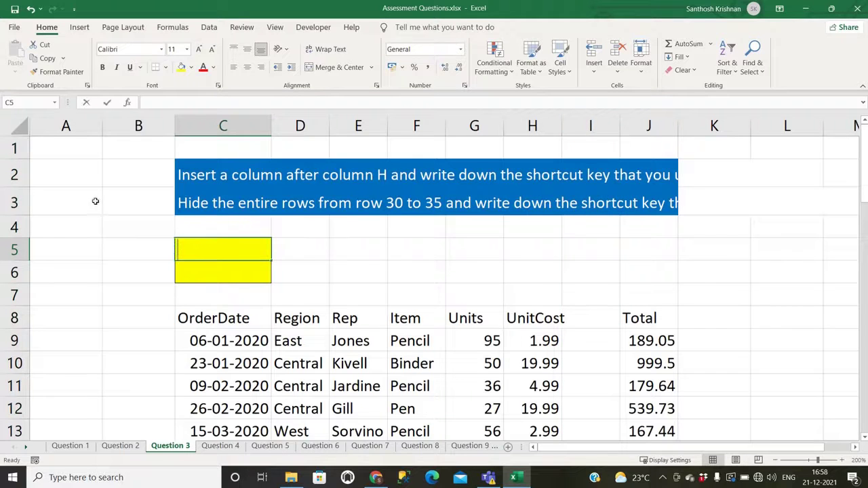
text(CTR)
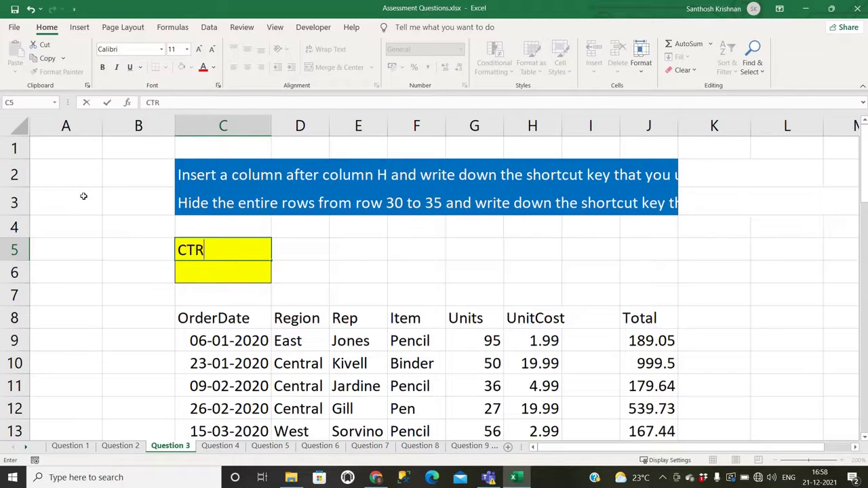
text(L+SHIFT+ +)
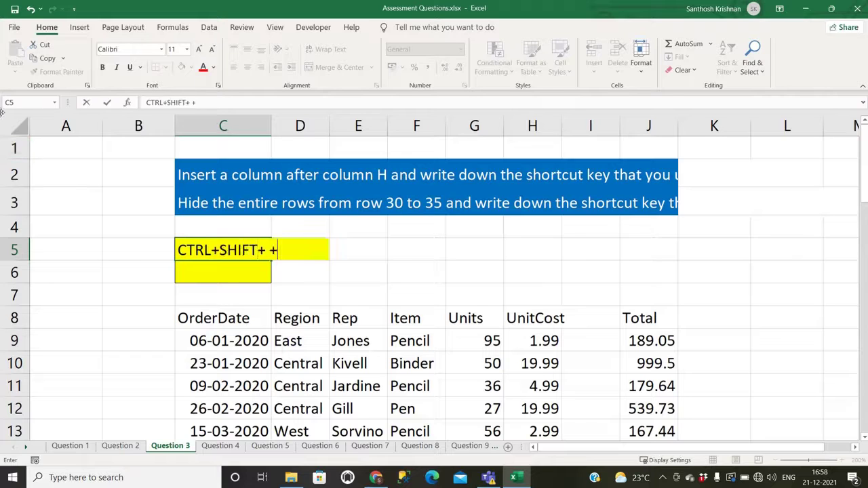
key(Return)
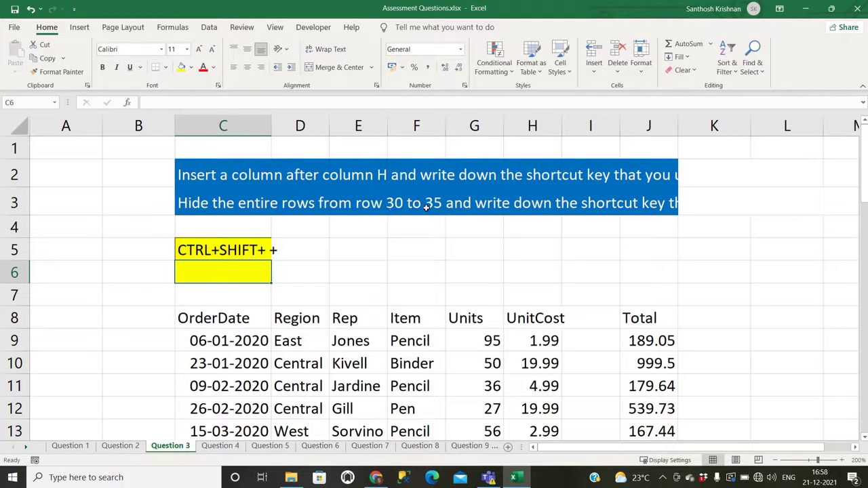
scroll(456, 297, down, 5)
Hide rows 30 to 35 on Question 3 with Ctrl+9.
scroll(358, 304, down, 1)
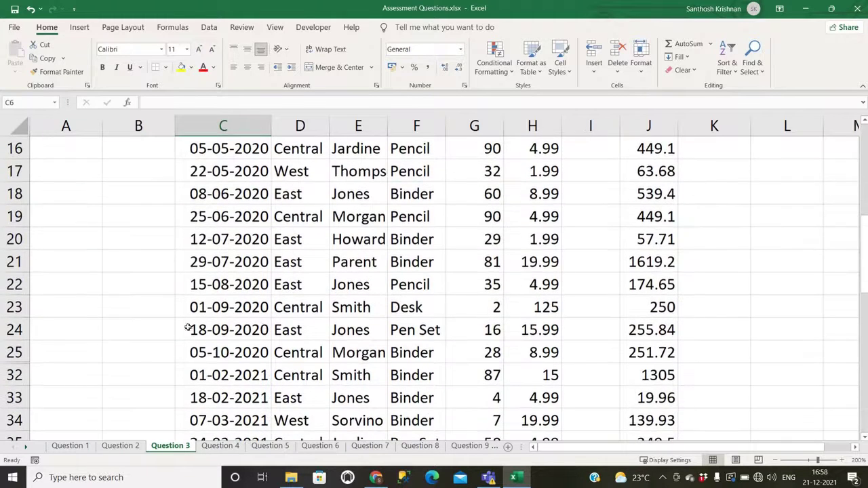
scroll(203, 272, down, 4)
drag(15, 194, 22, 306)
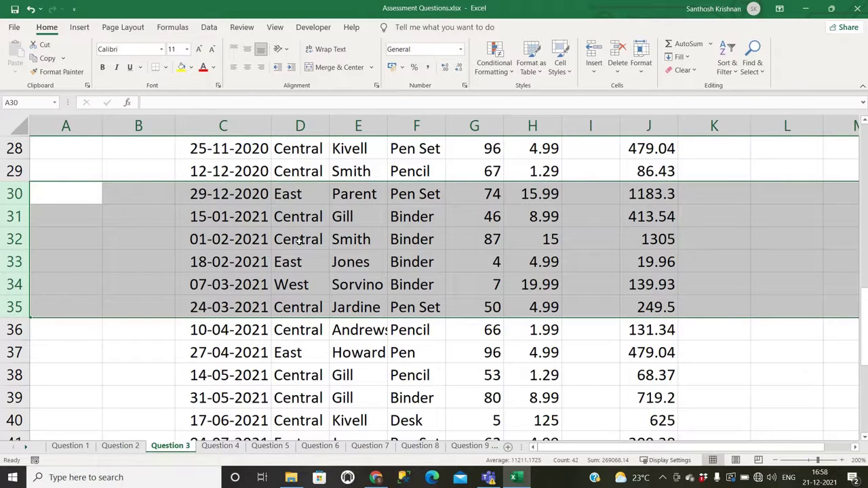
key(ctrl+9)
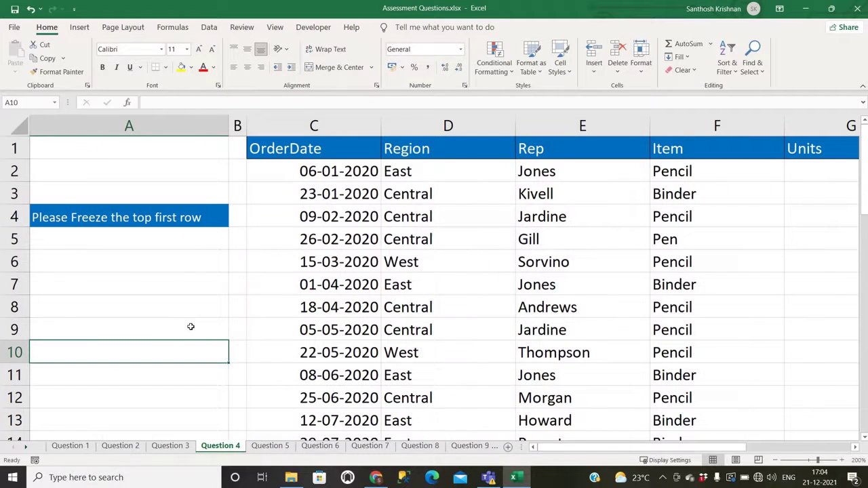
click(191, 327)
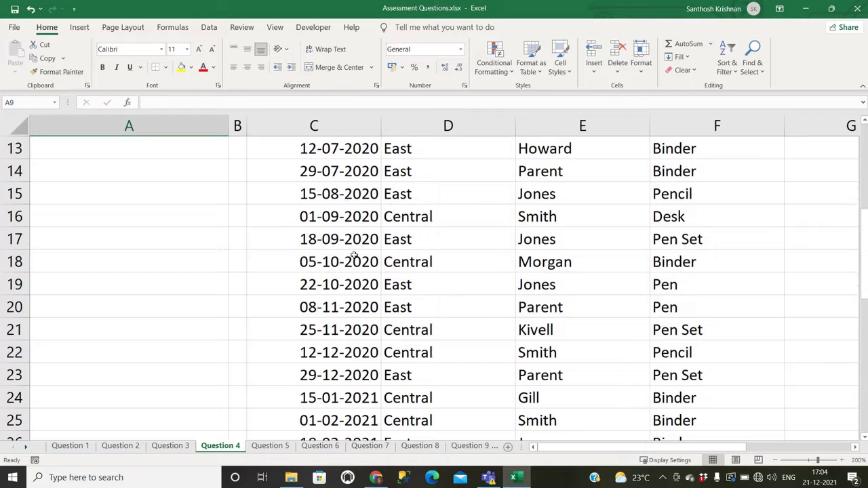
Freeze the top row of Question 4 so the OrderDate header stays visible, then go to Question 5.
scroll(354, 257, up, 4)
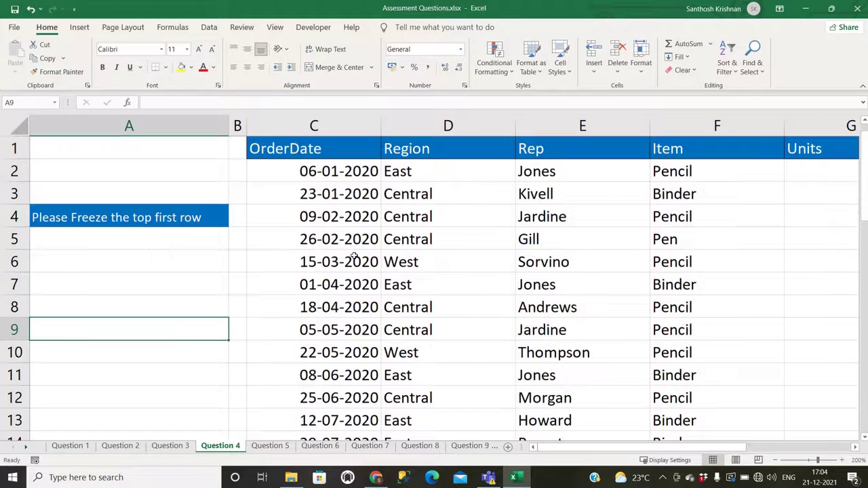
click(319, 147)
scroll(351, 251, down, 4)
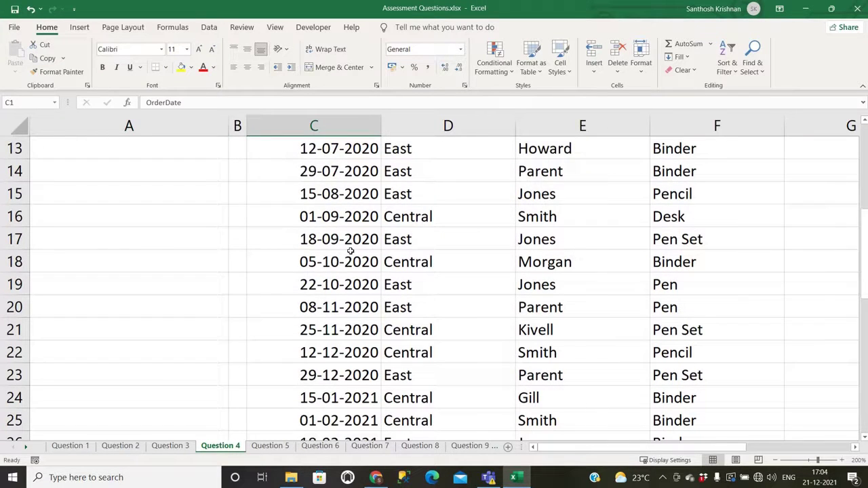
scroll(505, 261, up, 1)
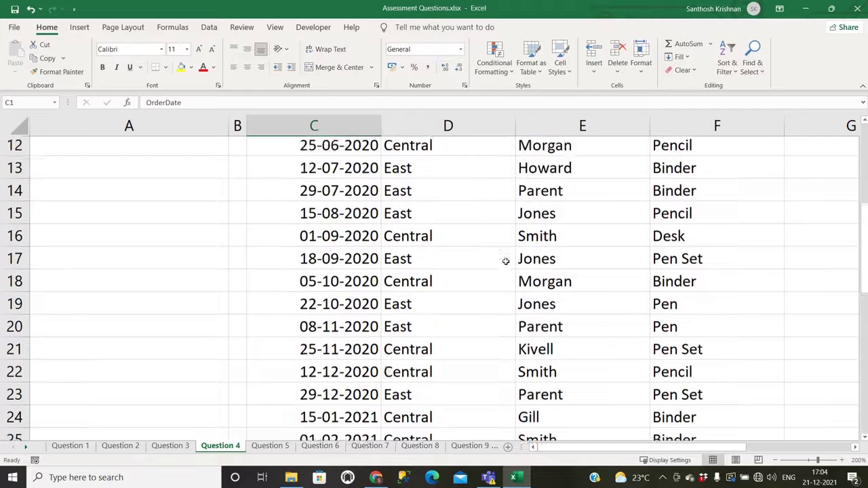
scroll(505, 261, up, 4)
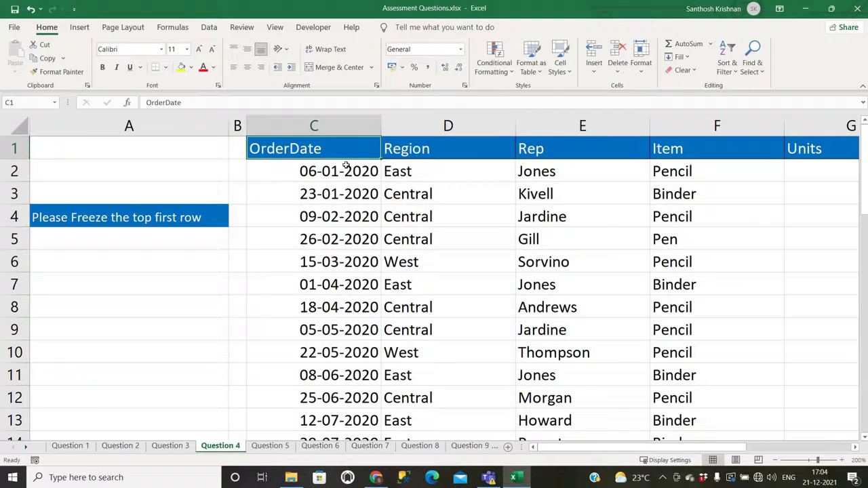
key(alt+w)
key(f)
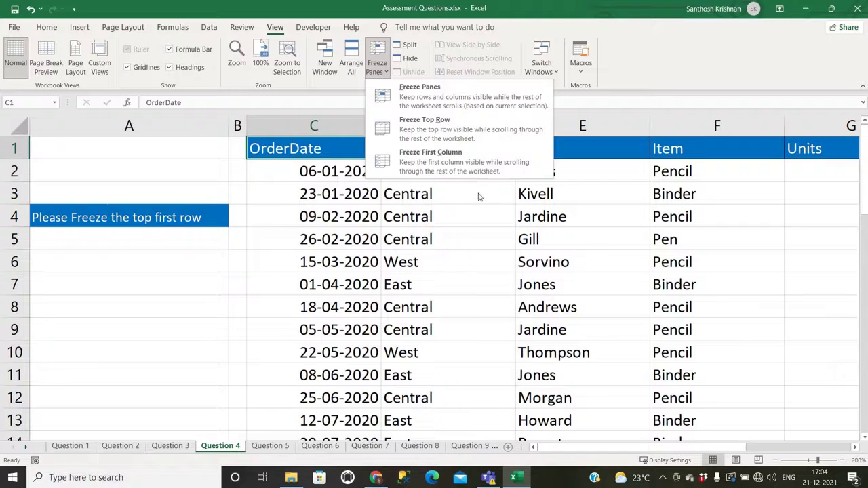
click(304, 153)
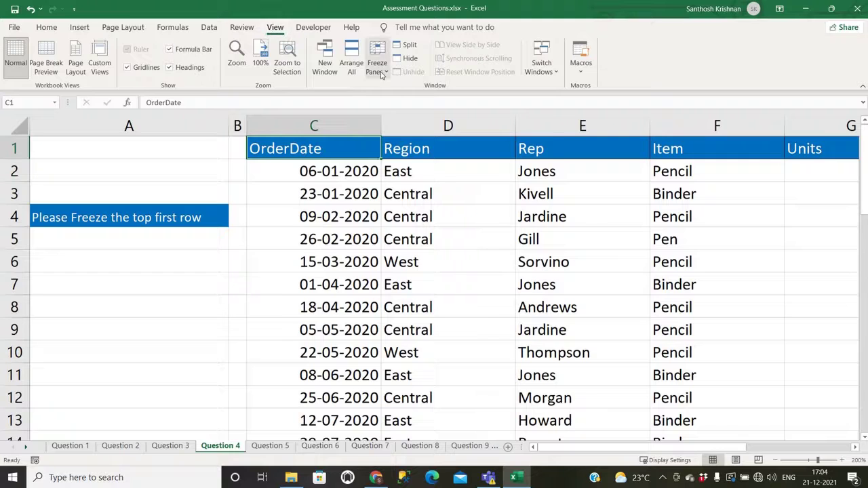
click(377, 59)
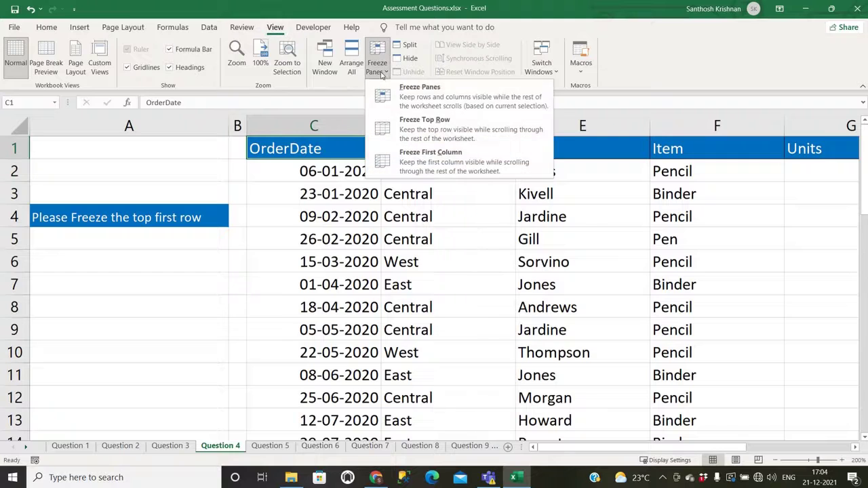
click(464, 140)
scroll(305, 193, down, 1)
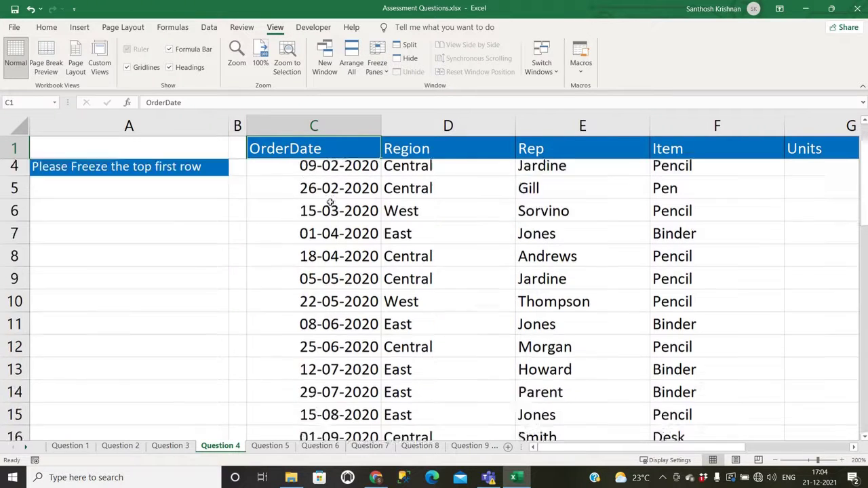
scroll(339, 200, down, 2)
scroll(348, 201, up, 3)
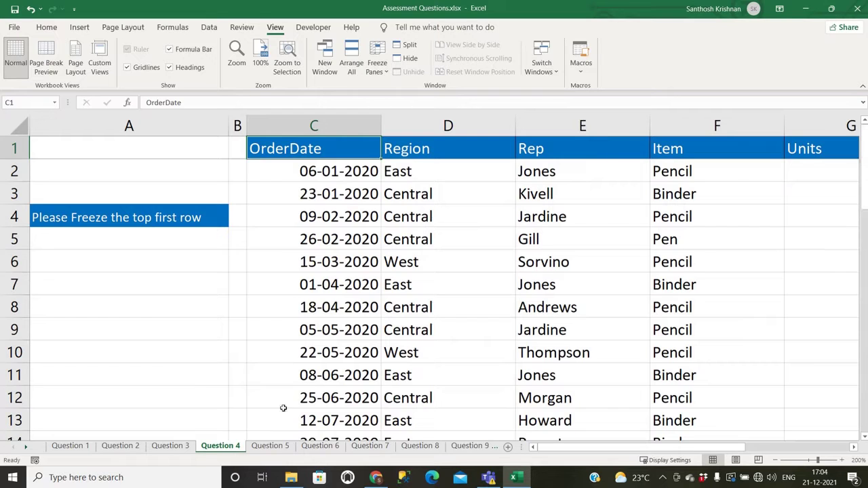
click(269, 446)
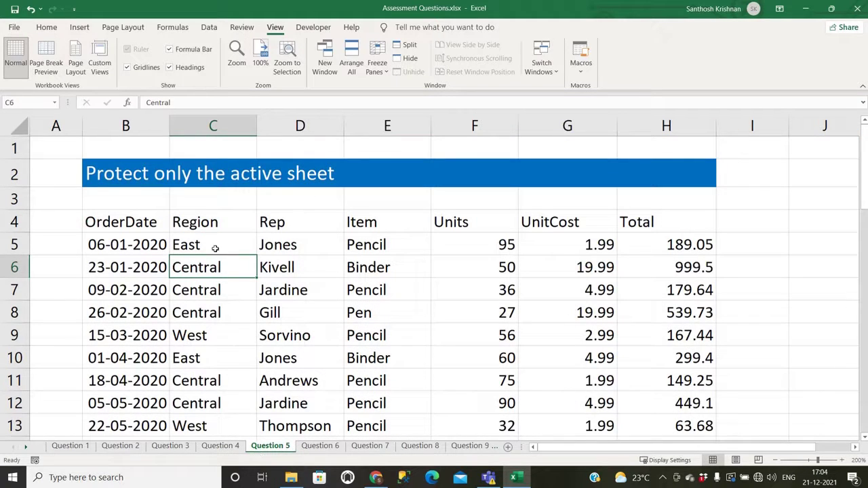
Test that cell C5 is still editable by typing 'dfsgdfg', then cancel the edit.
click(20, 126)
click(195, 192)
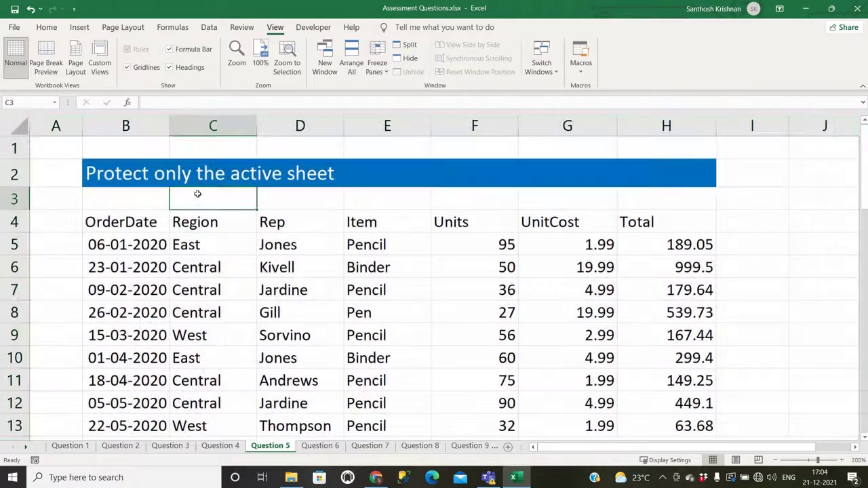
double_click(213, 246)
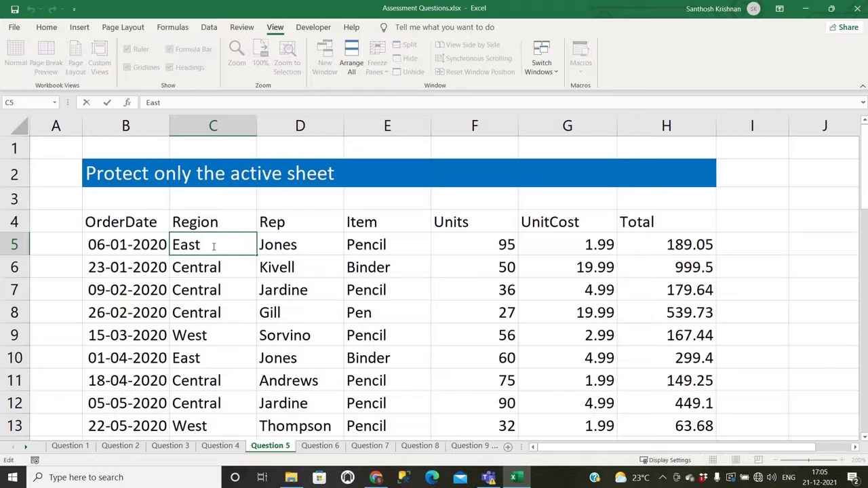
text(dfsgdfg)
key(Escape)
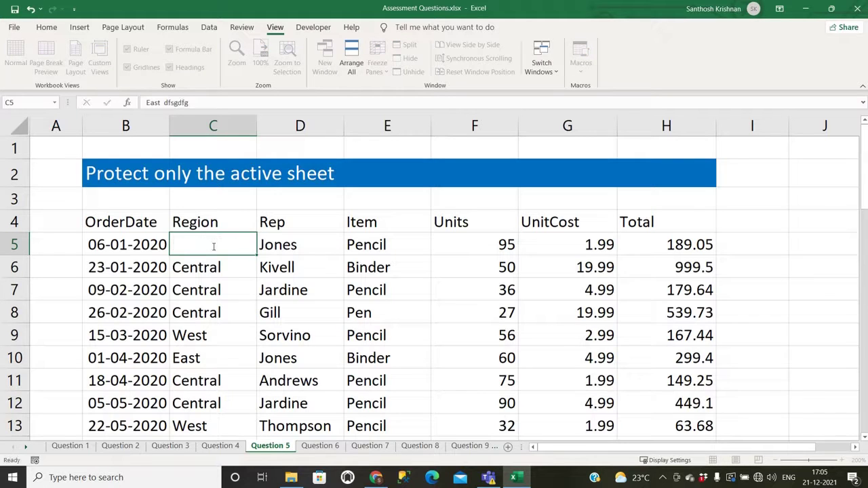
click(213, 198)
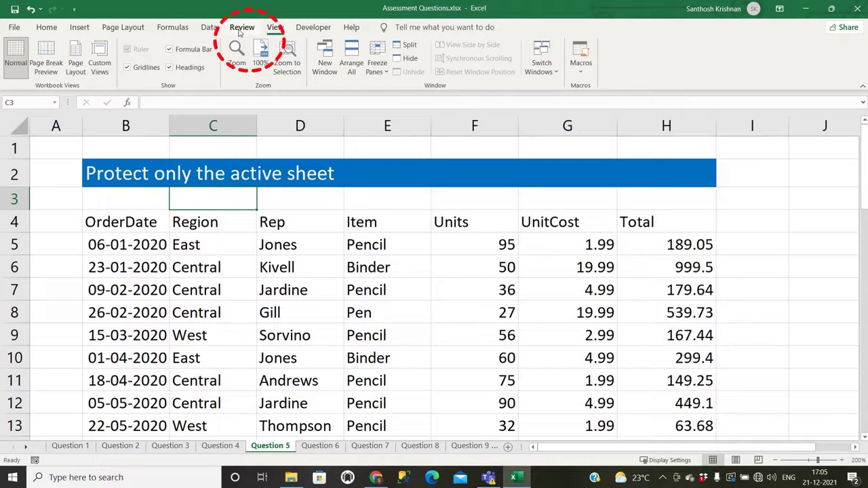
Protect the Question 5 sheet with a confirmed password, then move to Question 6.
click(241, 28)
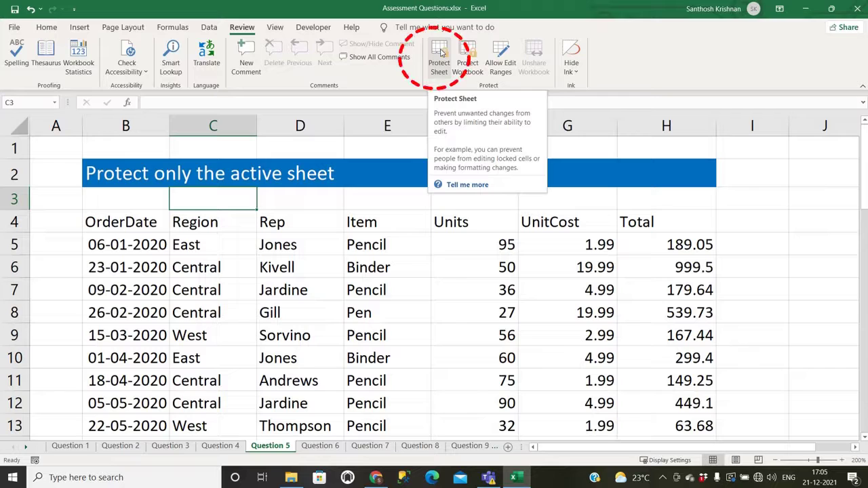
click(440, 53)
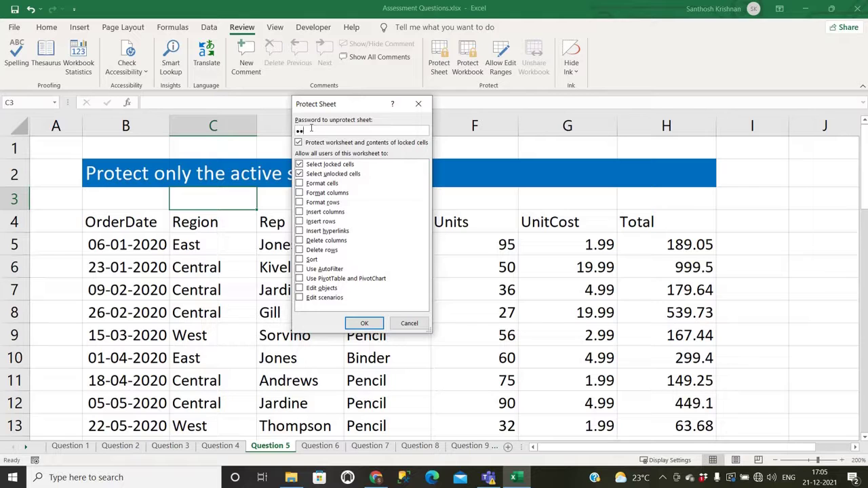
click(359, 324)
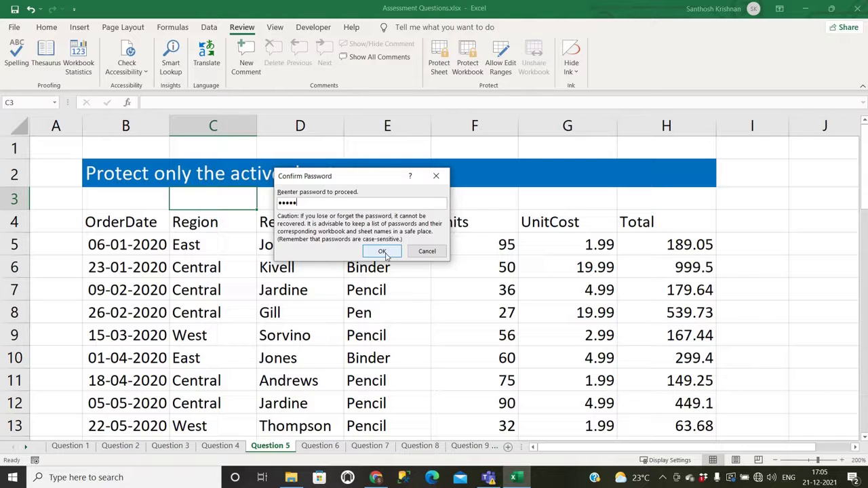
click(383, 253)
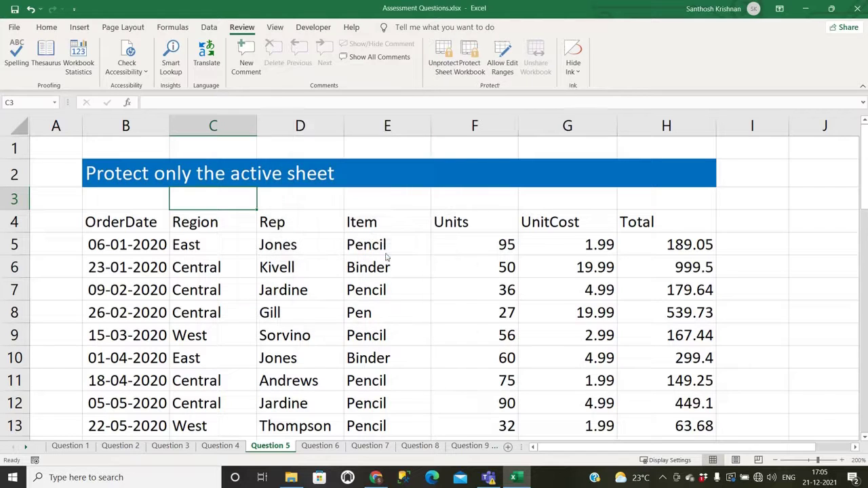
key(ctrl+Page_Down)
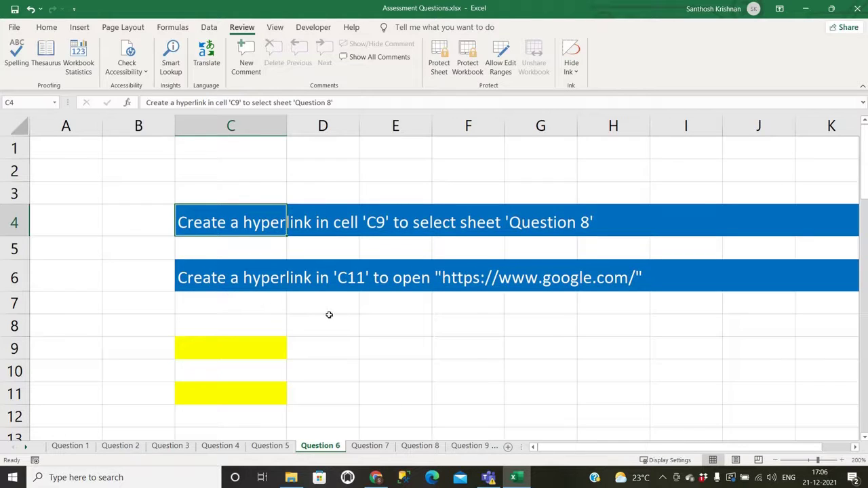
Insert a hyperlink in C9 pointing to the Question 8 sheet in this document.
click(233, 350)
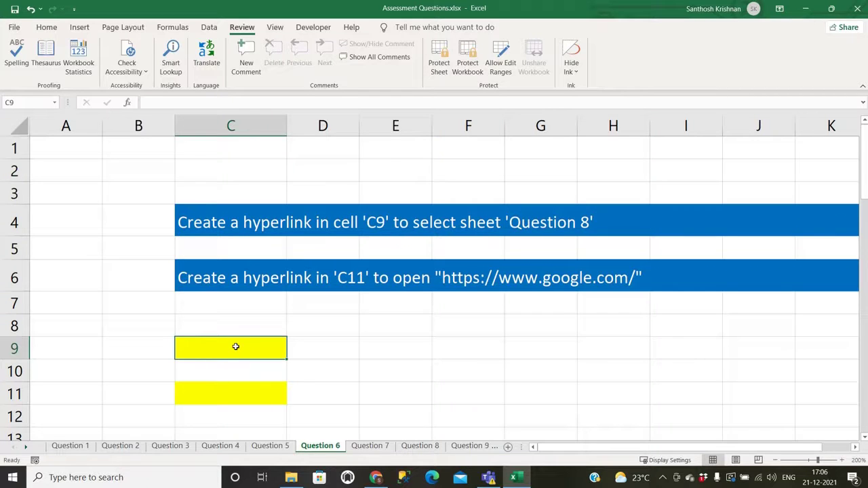
key(ctrl+k)
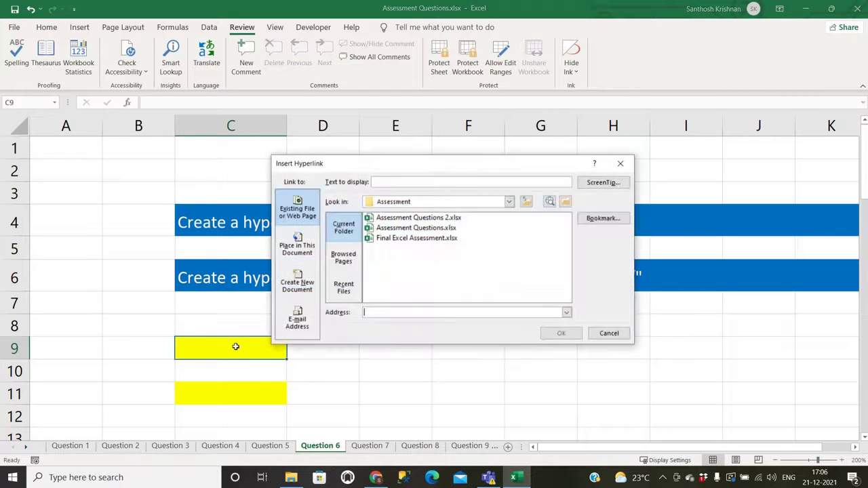
key(Escape)
right_click(229, 344)
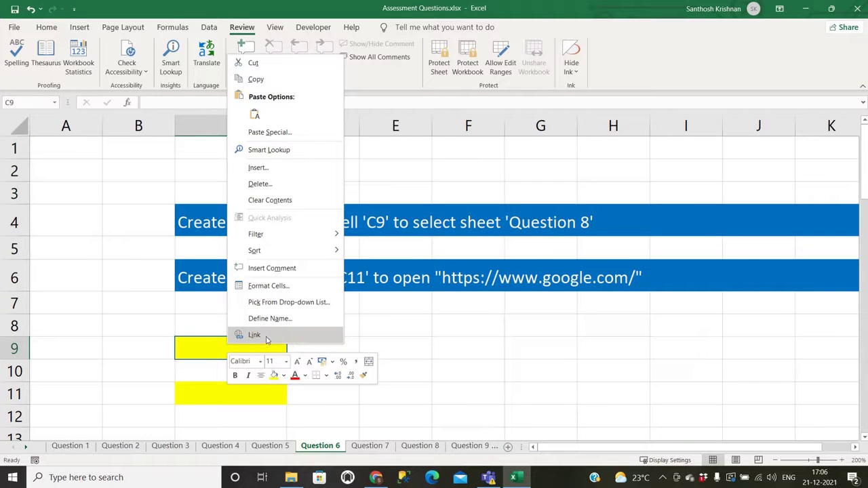
click(272, 335)
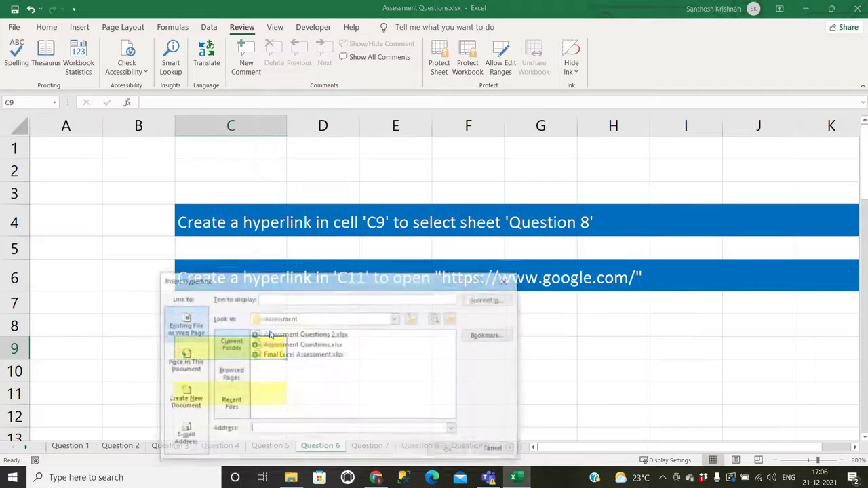
drag(304, 280, 396, 200)
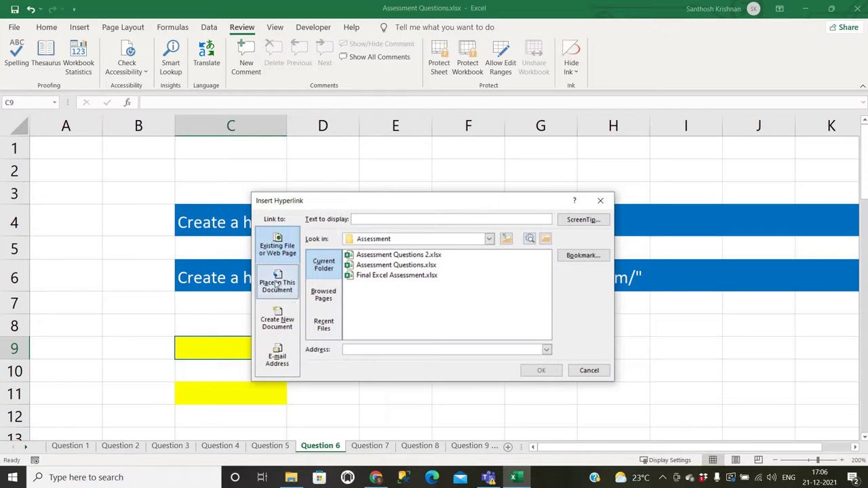
click(277, 285)
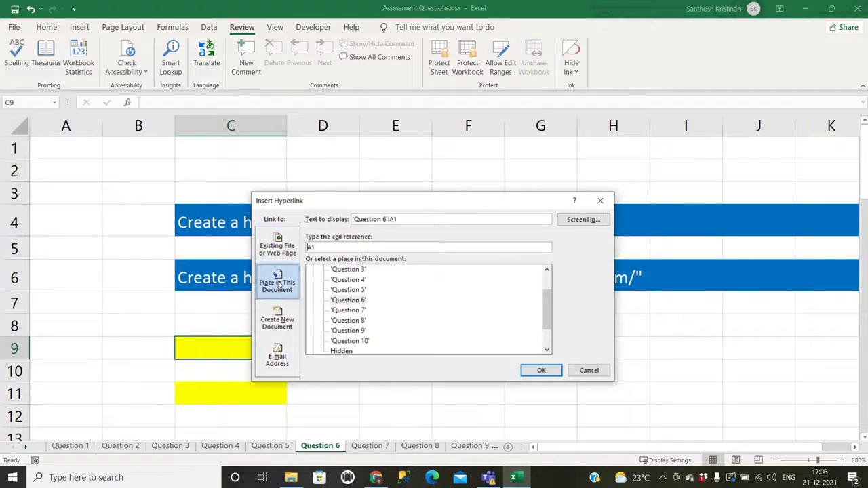
drag(334, 207, 366, 209)
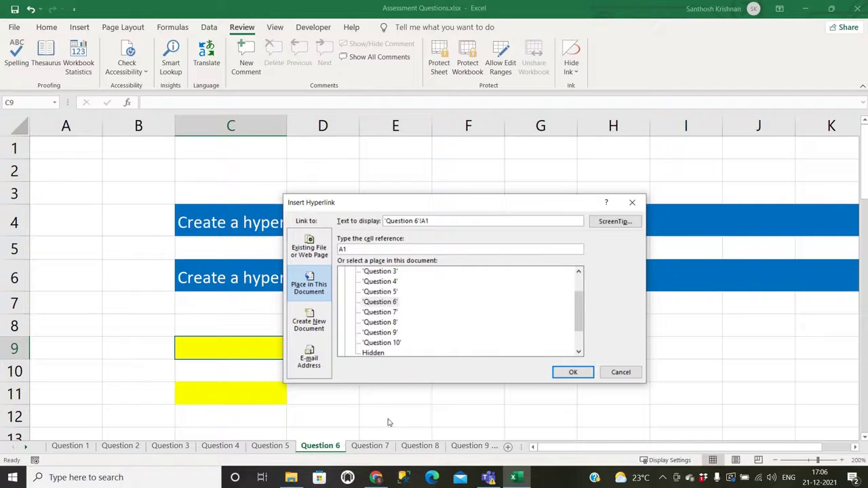
click(390, 325)
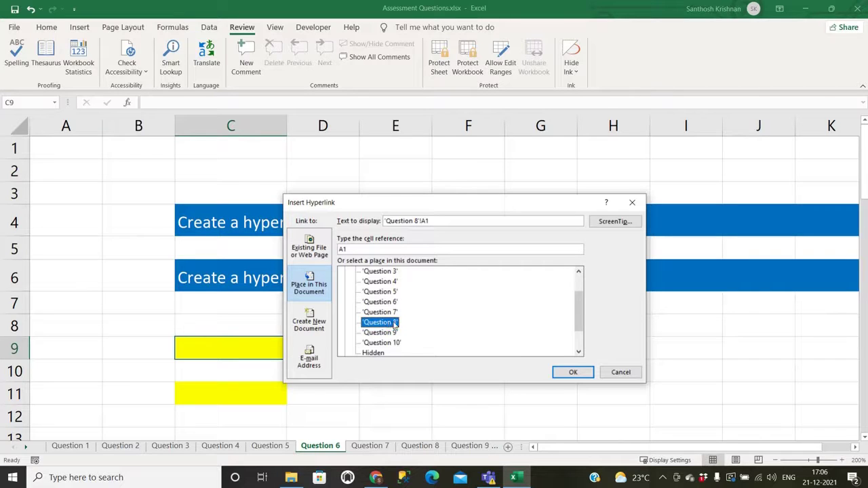
click(573, 373)
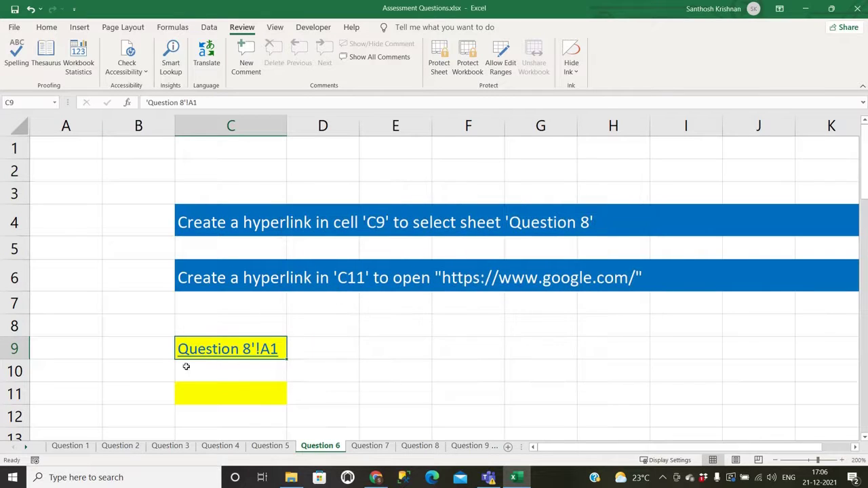
Test the C9 link to Question 8, then return to Question 6 and select C11.
click(148, 366)
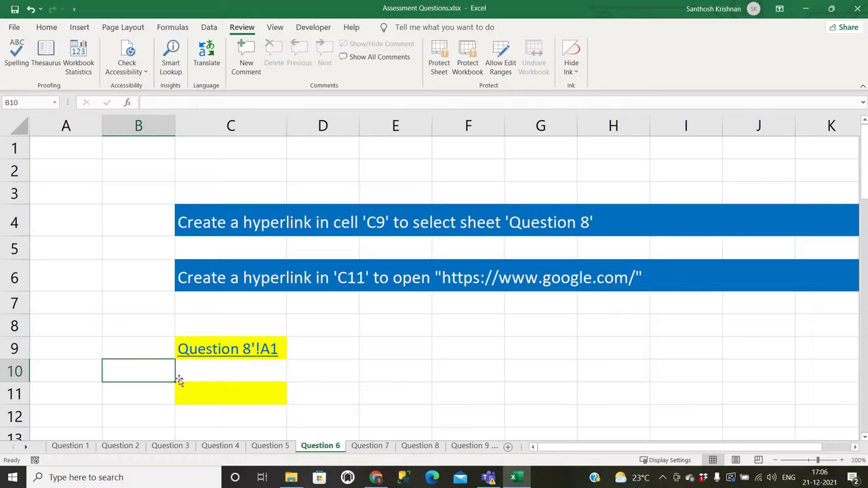
click(249, 350)
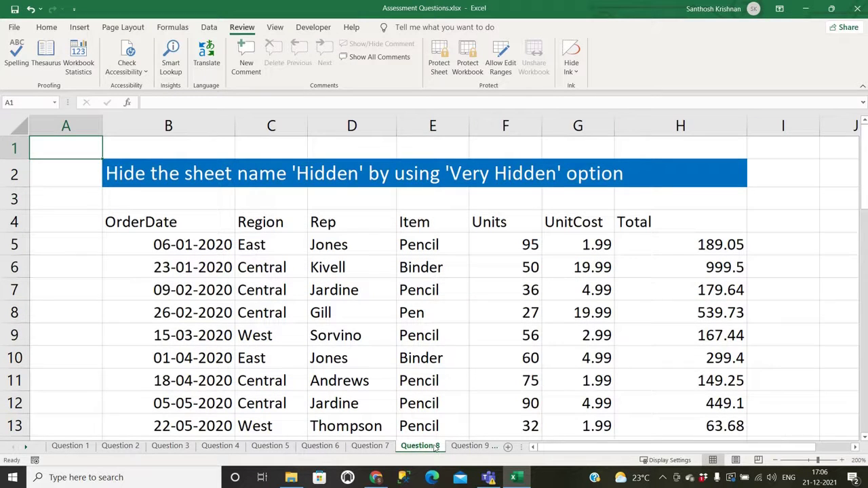
click(319, 446)
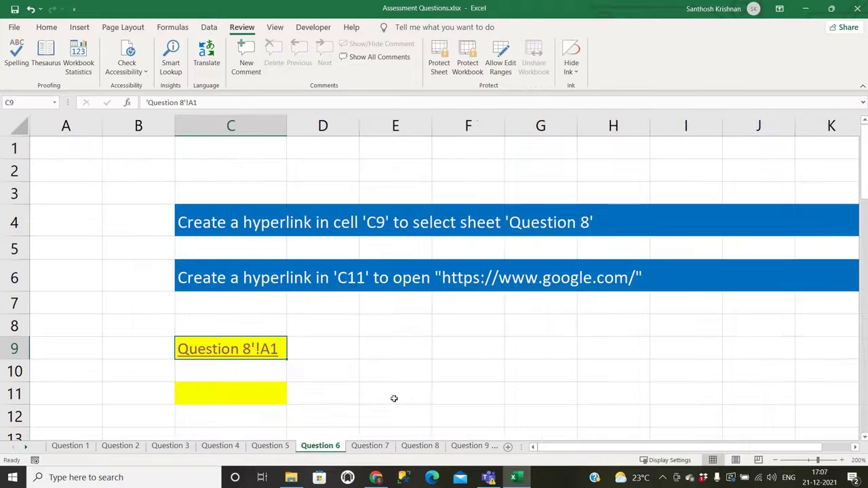
click(246, 394)
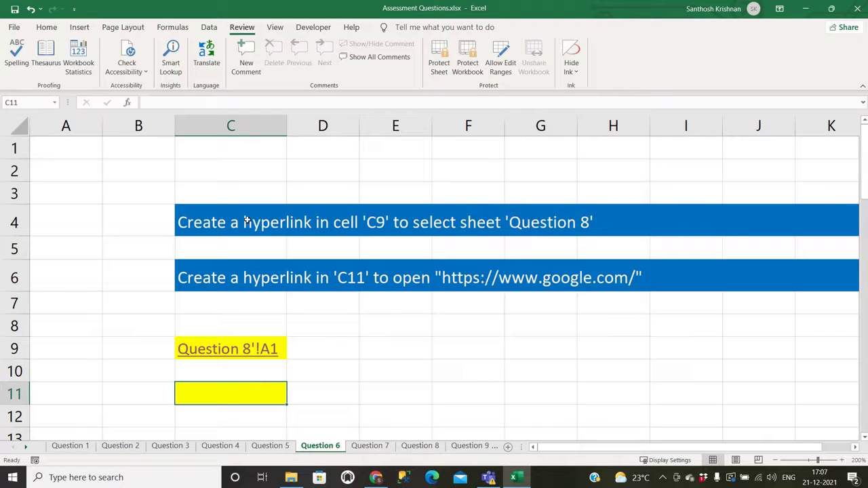
click(234, 274)
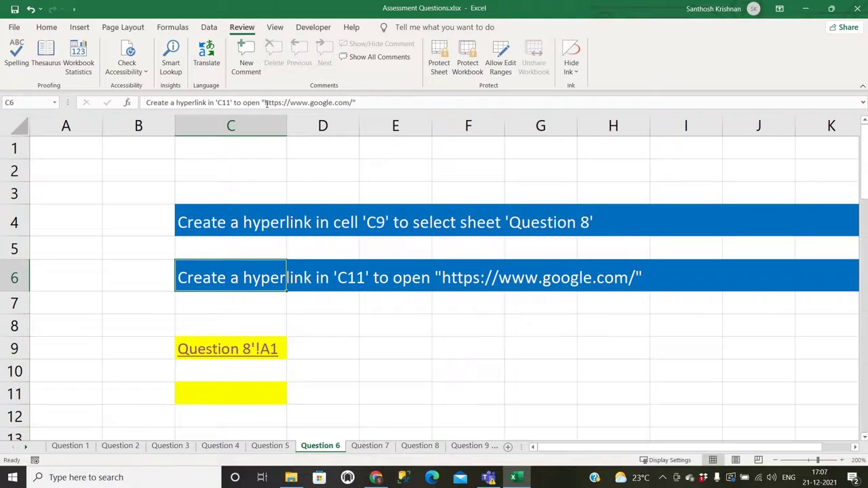
drag(265, 103, 350, 110)
key(ctrl+c)
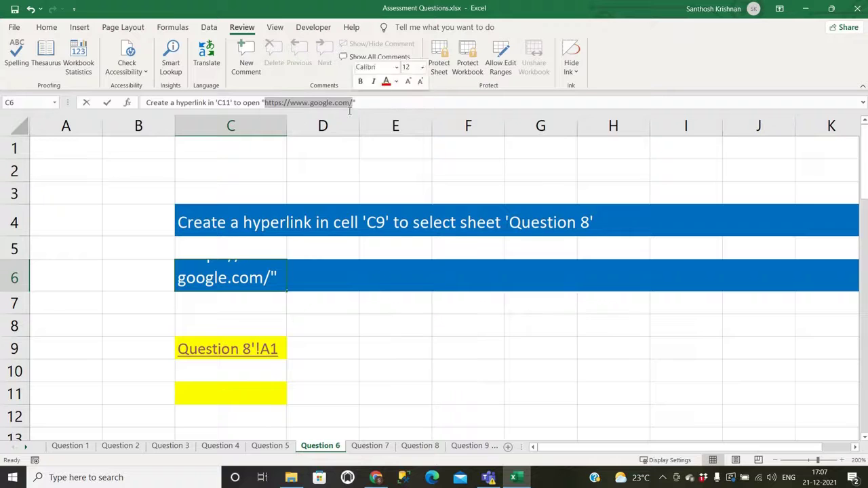
click(249, 390)
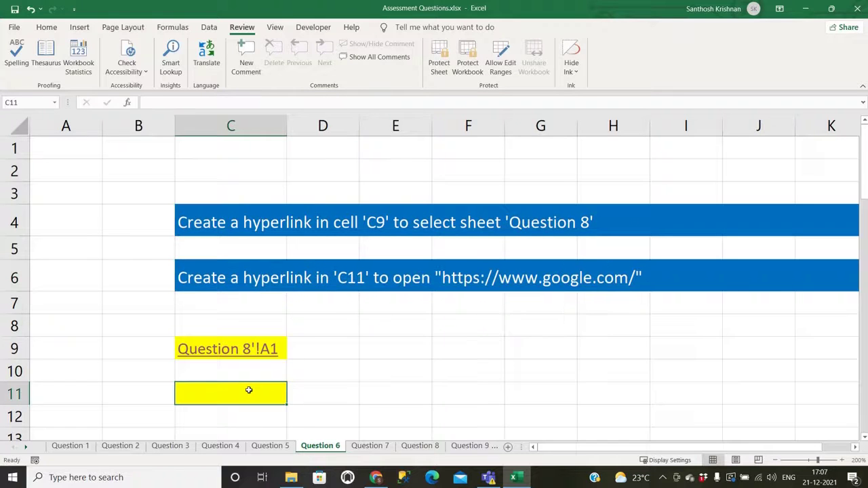
key(ctrl+k)
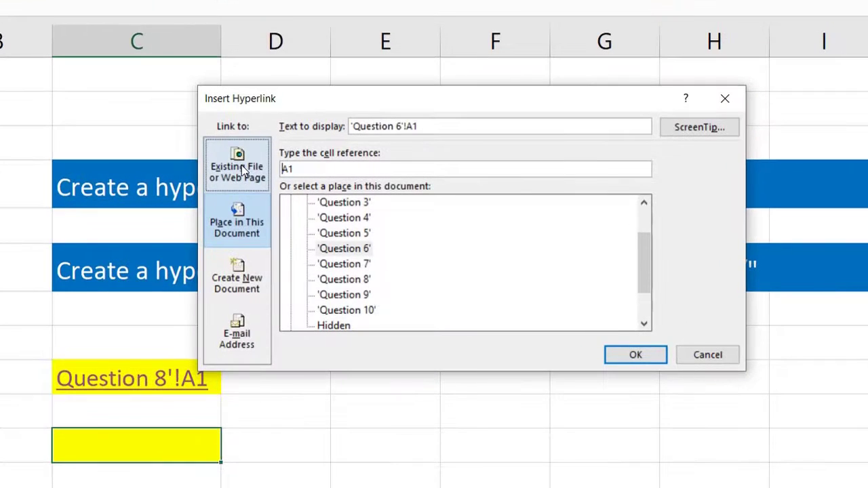
click(244, 171)
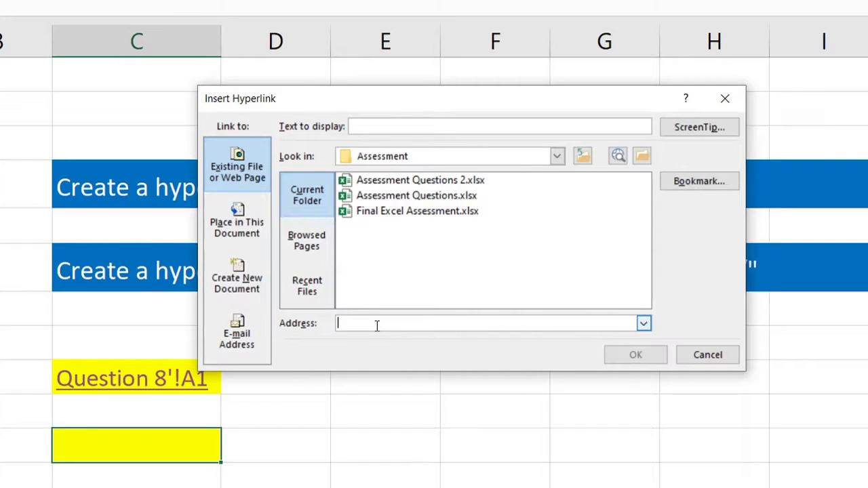
key(ctrl+v)
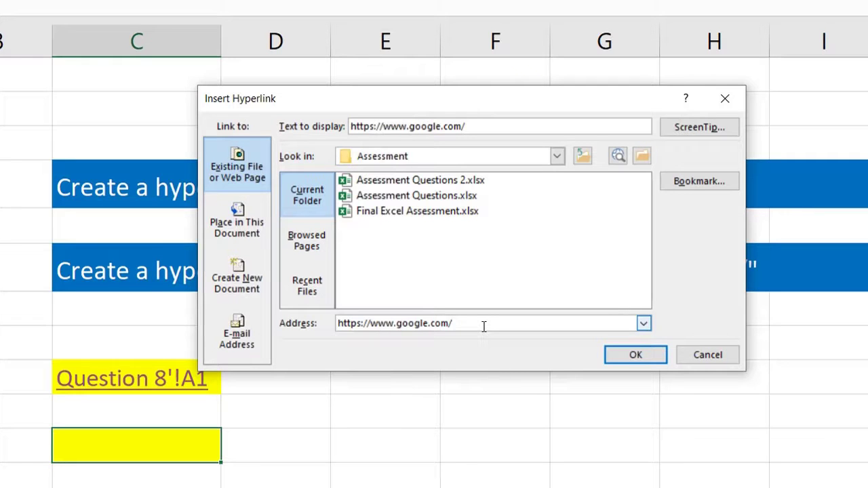
click(634, 354)
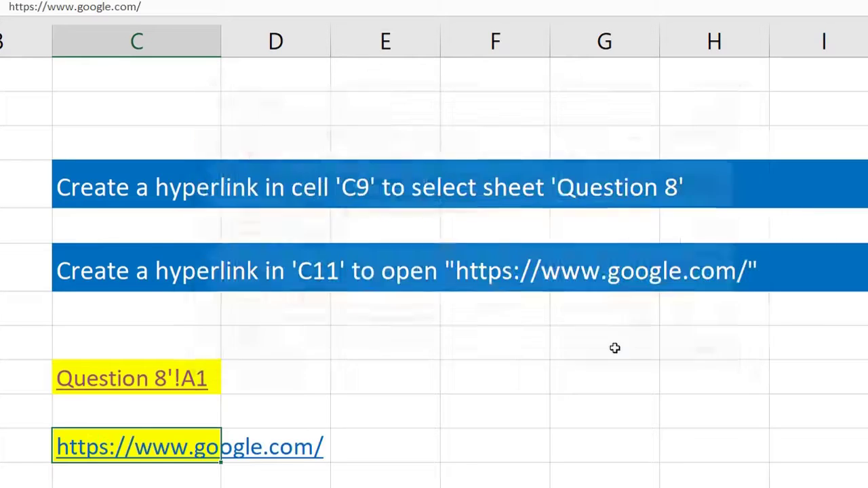
click(363, 372)
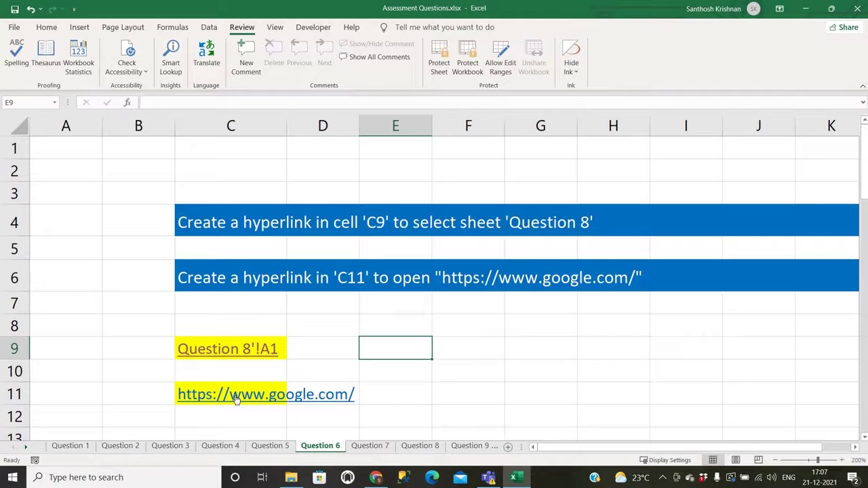
click(236, 400)
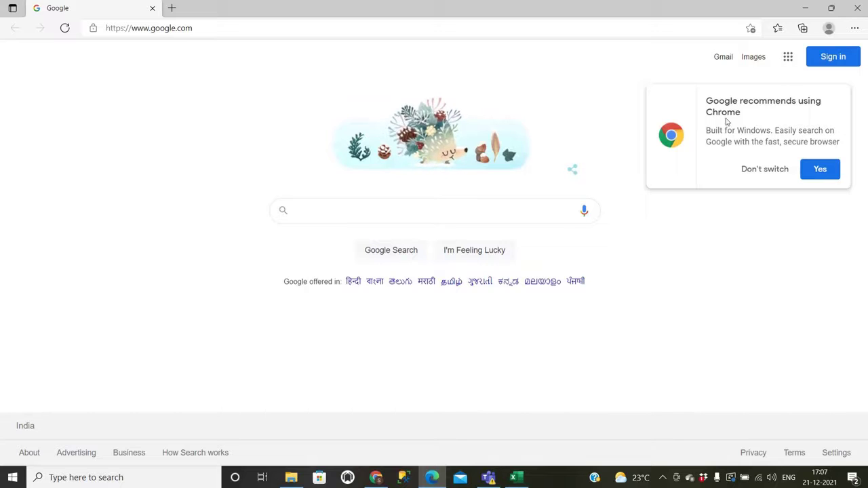
Close the Google browser window and switch from Question 6 to the Question 7 sheet.
click(857, 9)
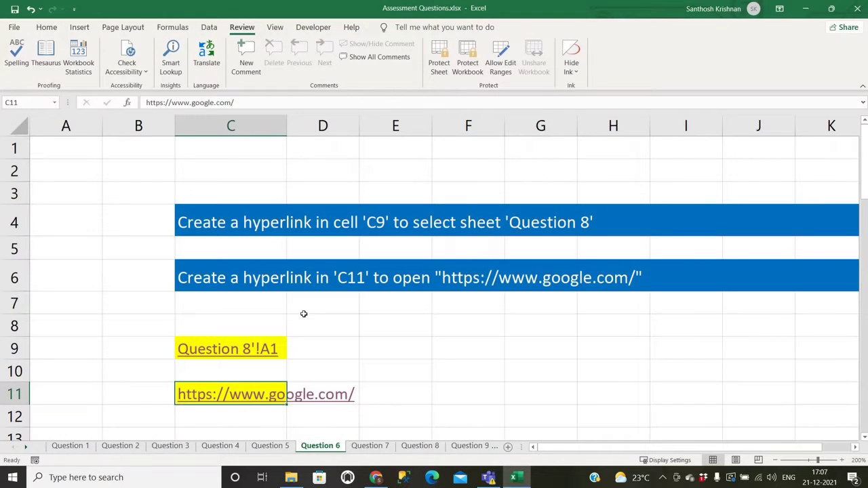
click(290, 353)
drag(243, 222, 240, 326)
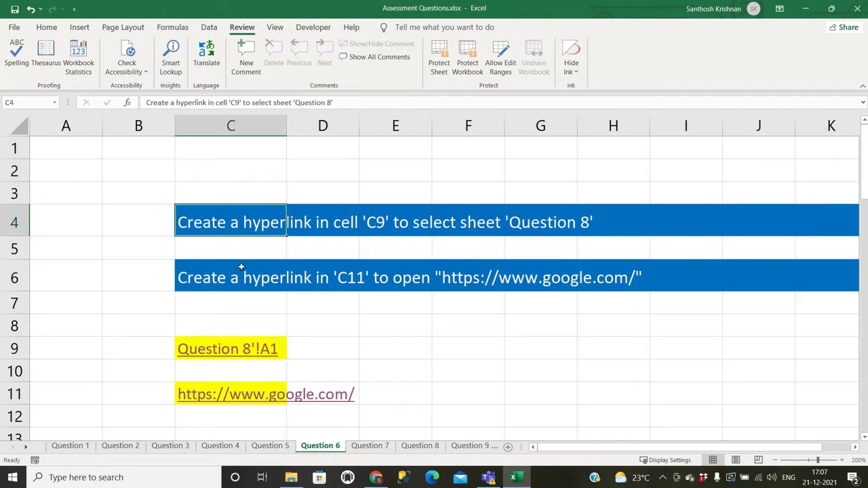
click(241, 326)
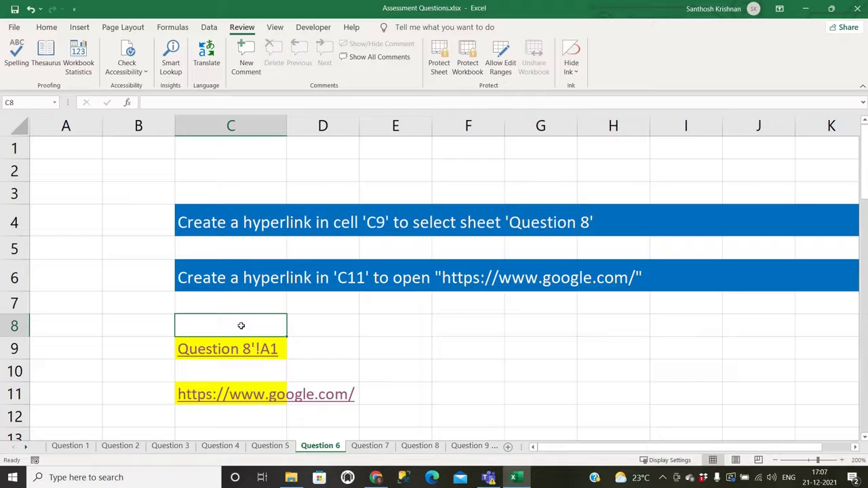
click(317, 346)
click(370, 446)
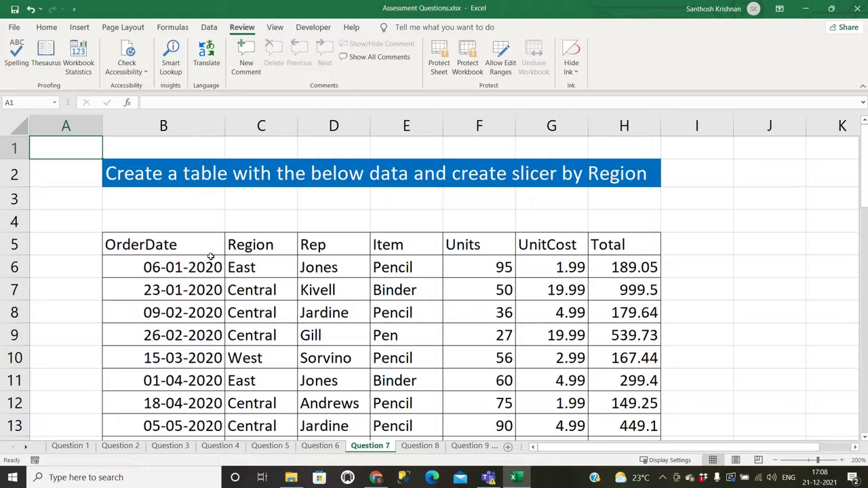
Select the order data B5:H48 and insert it as Table1 with headers.
click(210, 248)
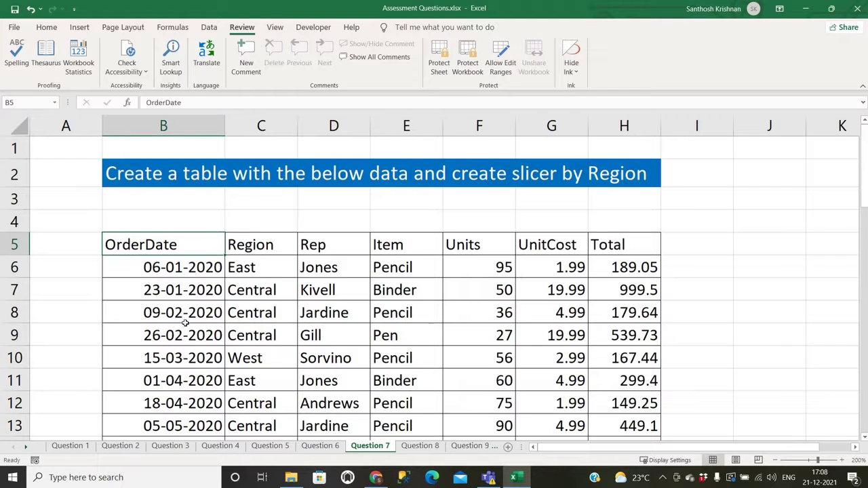
key(ctrl+shift+Right)
key(ctrl+shift+Down)
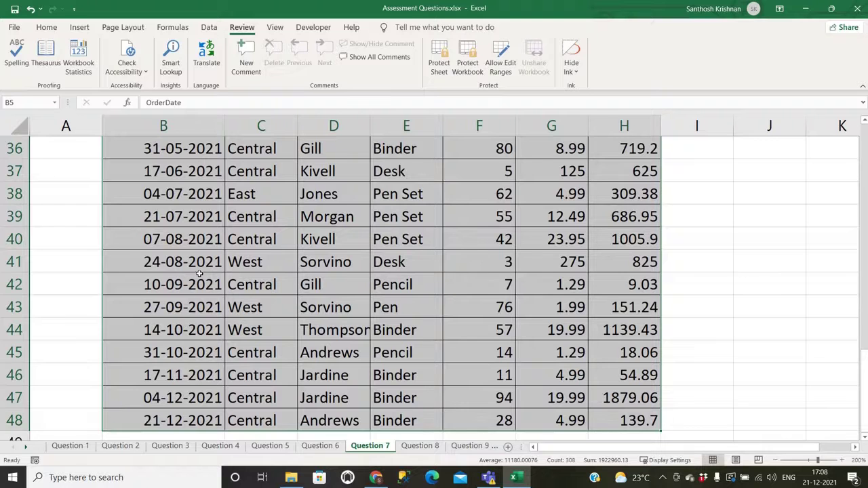
scroll(198, 300, up, 4)
scroll(199, 284, up, 8)
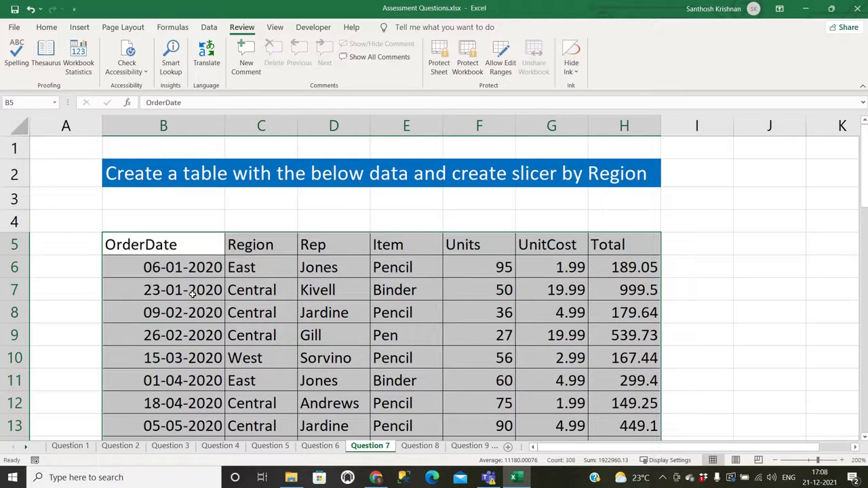
click(80, 27)
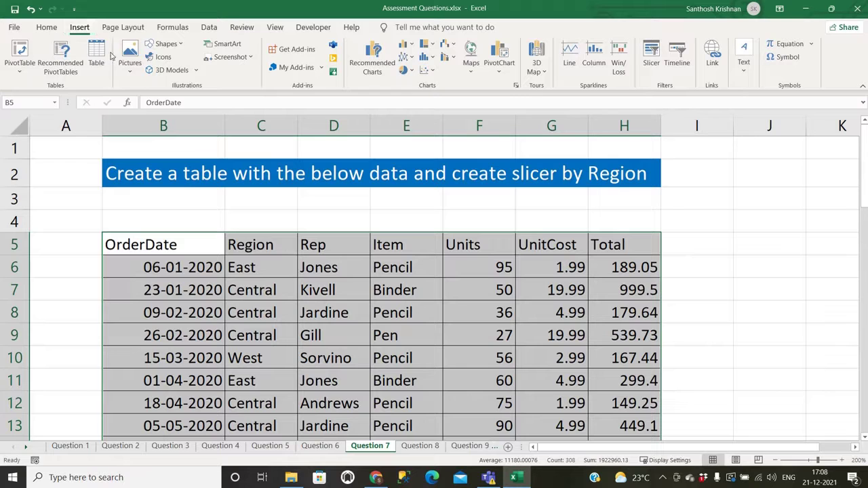
click(98, 54)
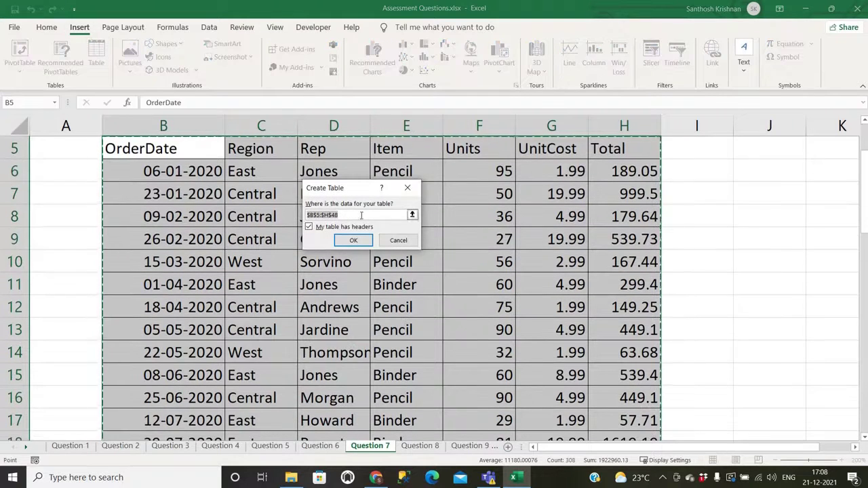
drag(332, 190, 272, 160)
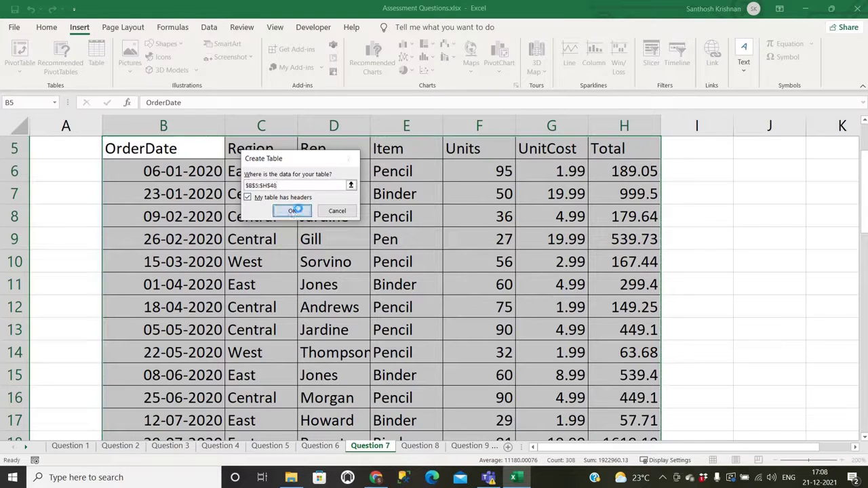
click(293, 212)
scroll(278, 207, up, 2)
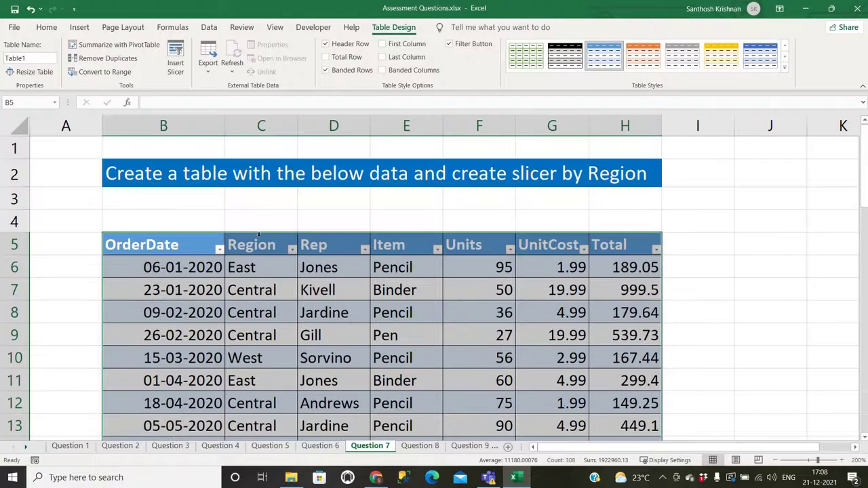
With Region header C5 selected, insert a slicer for the Region field.
click(261, 220)
click(261, 246)
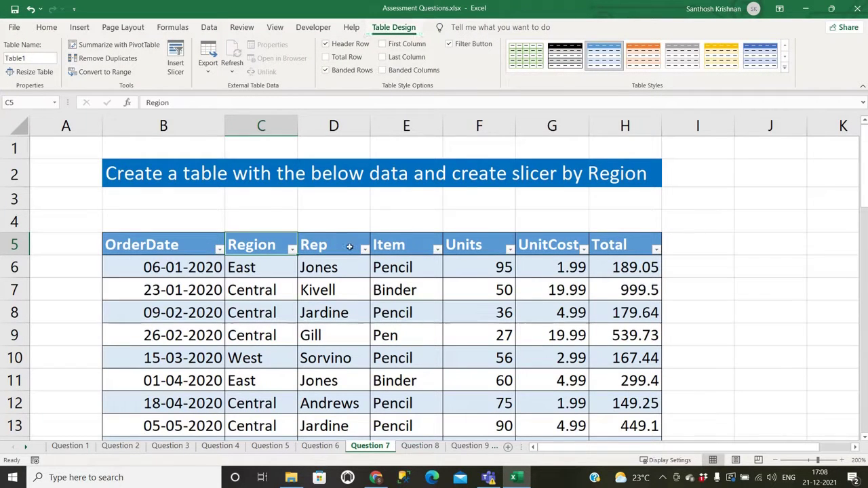
click(325, 246)
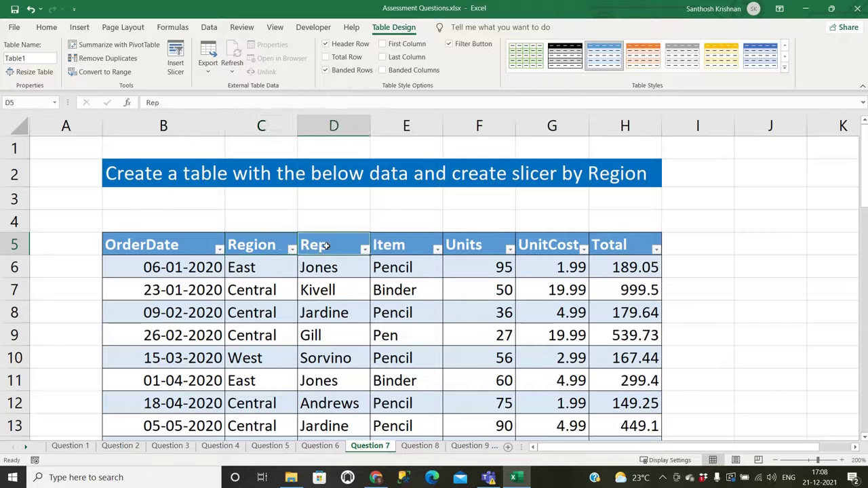
click(250, 248)
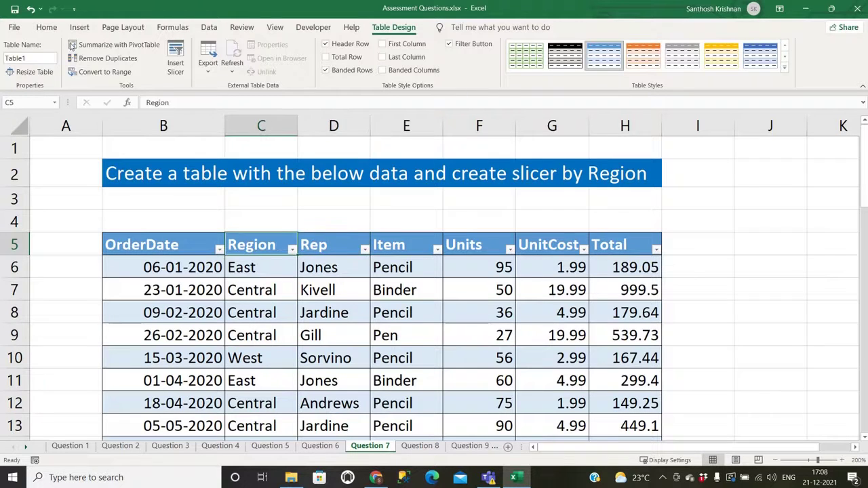
click(78, 27)
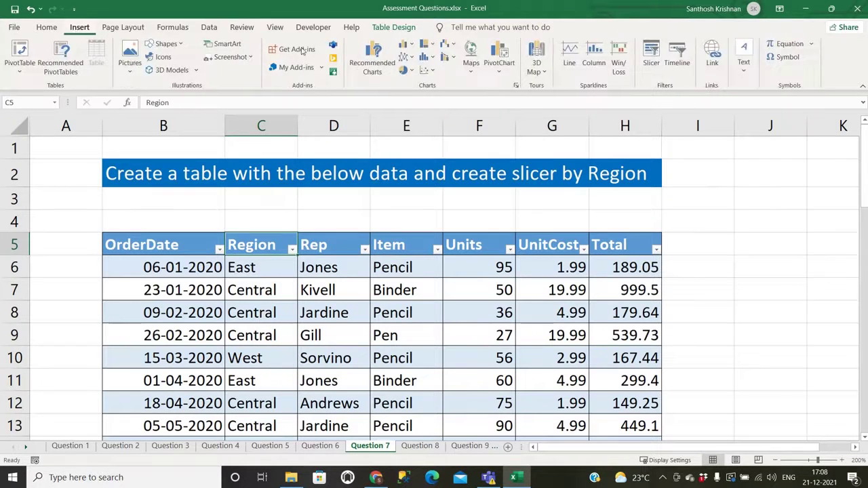
click(651, 55)
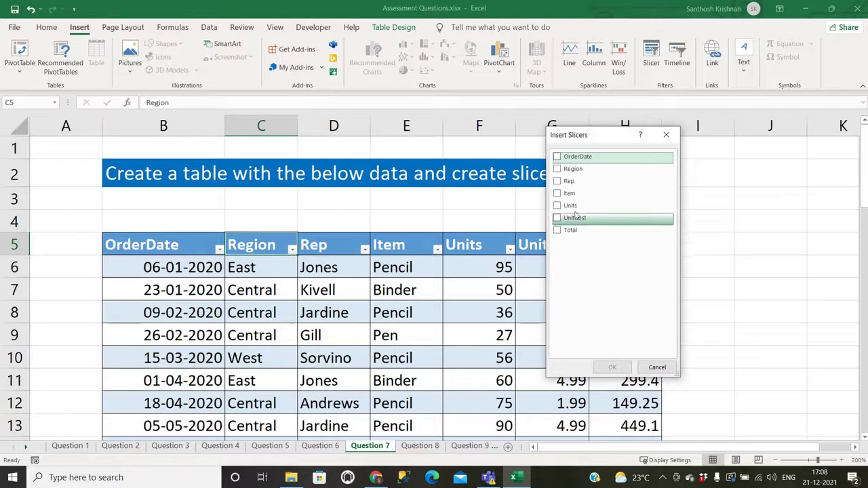
click(570, 169)
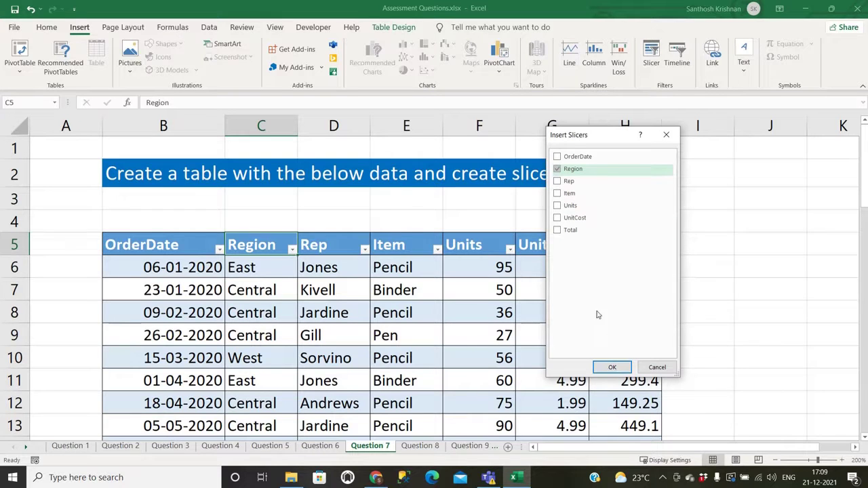
click(610, 367)
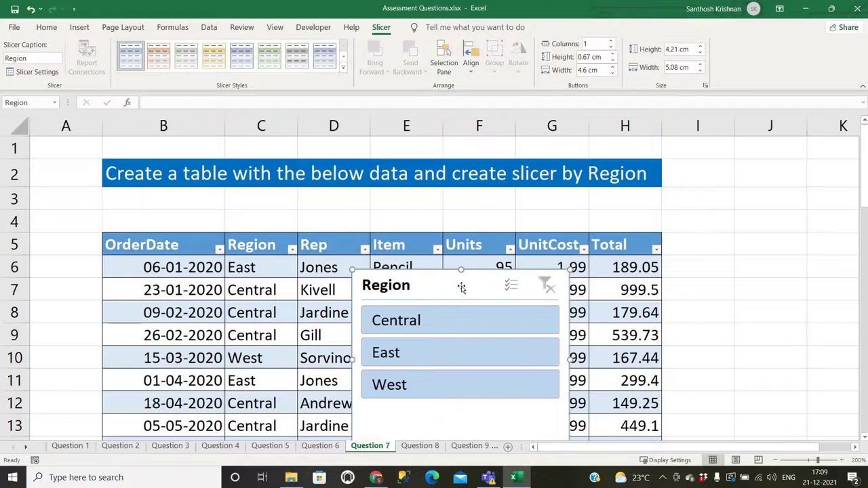
Narrow the Region slicer and place it beside the table past column H.
mouse_move(461, 285)
mouse_down()
mouse_move(686, 210)
mouse_move(718, 185)
mouse_up()
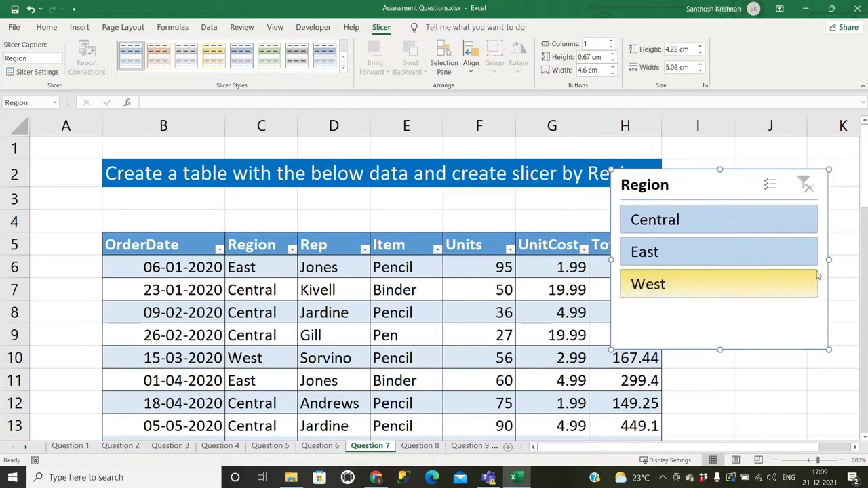
drag(828, 259, 746, 260)
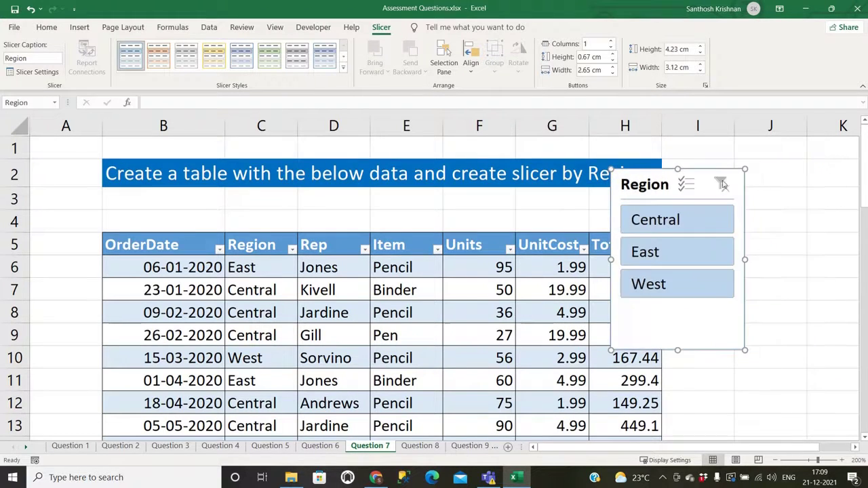
drag(675, 186, 752, 191)
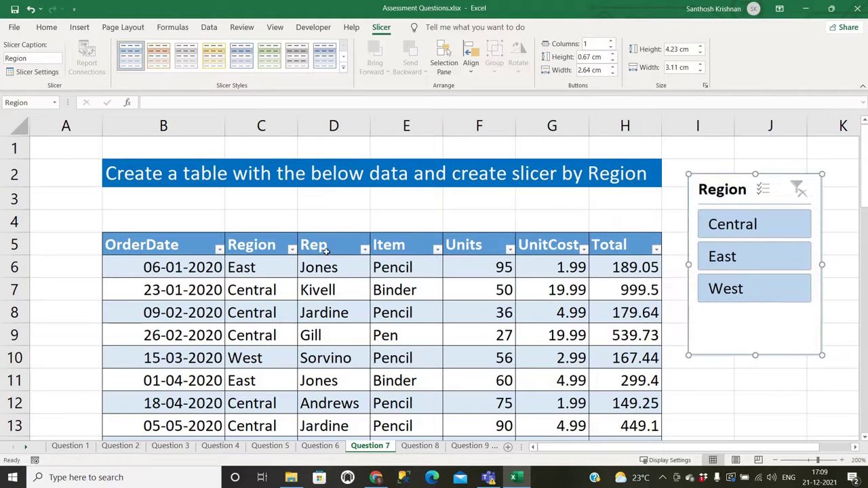
click(265, 246)
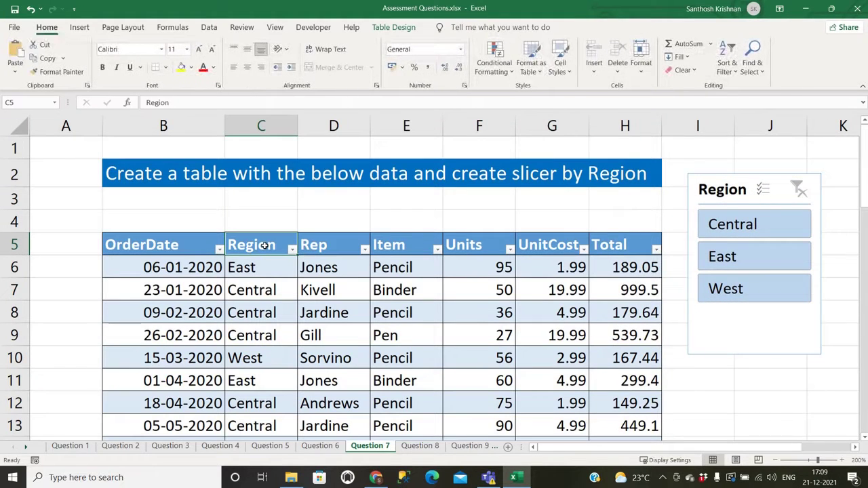
click(292, 250)
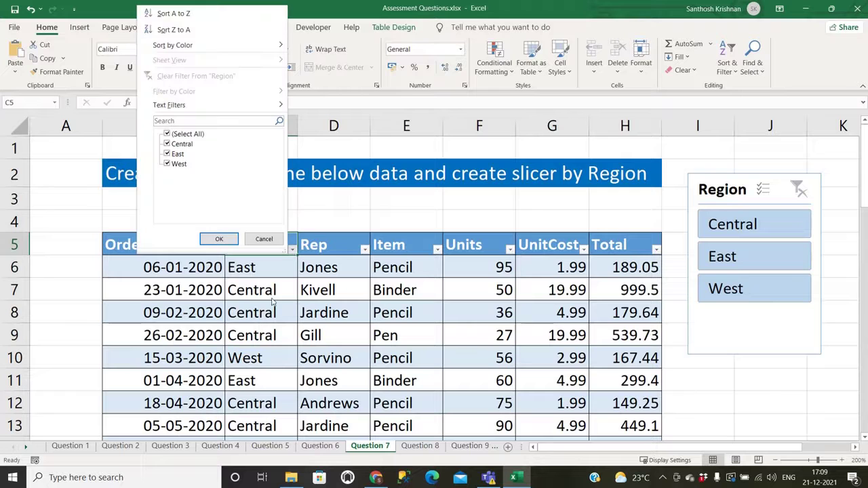
click(373, 213)
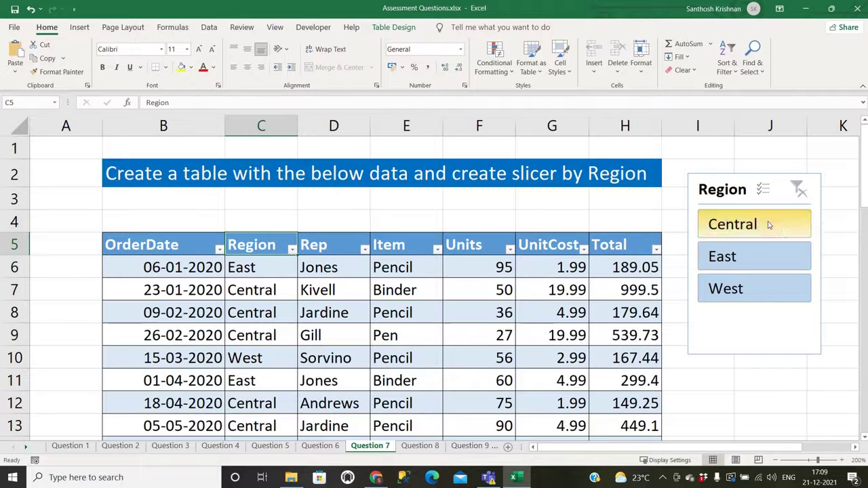
Filter the table to Central, then East, then clear the Region slicer filter.
click(768, 224)
scroll(279, 298, down, 5)
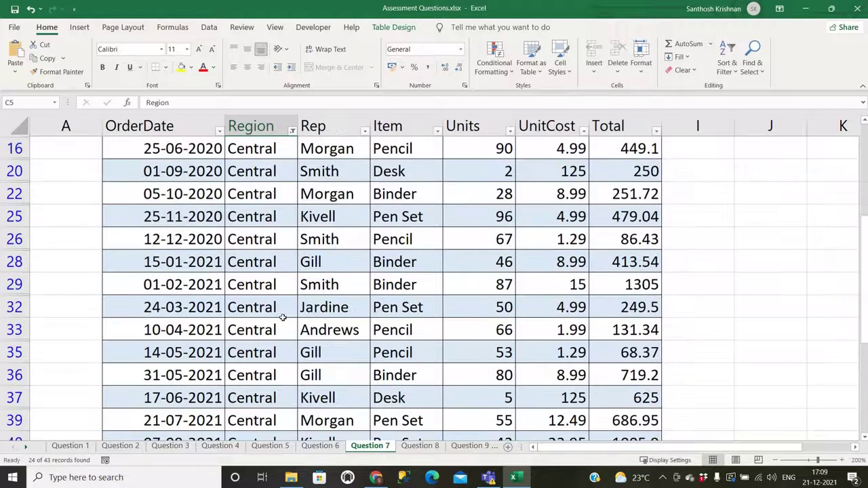
scroll(279, 317, up, 2)
scroll(305, 312, up, 3)
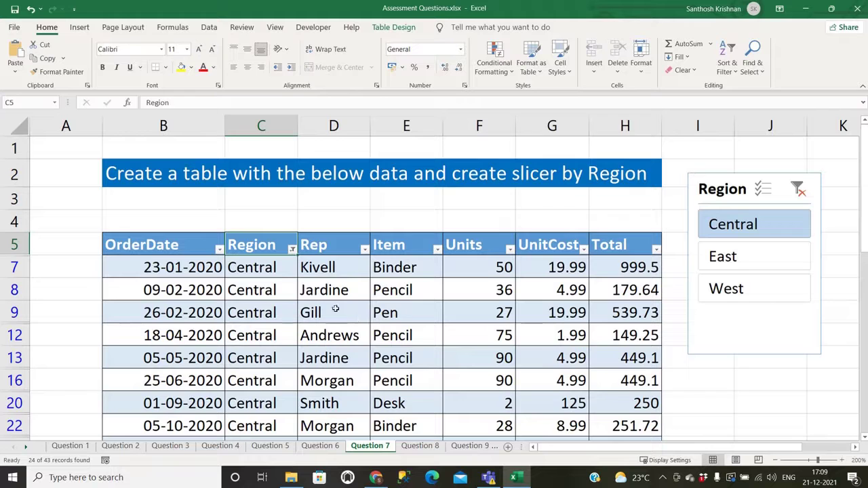
click(726, 258)
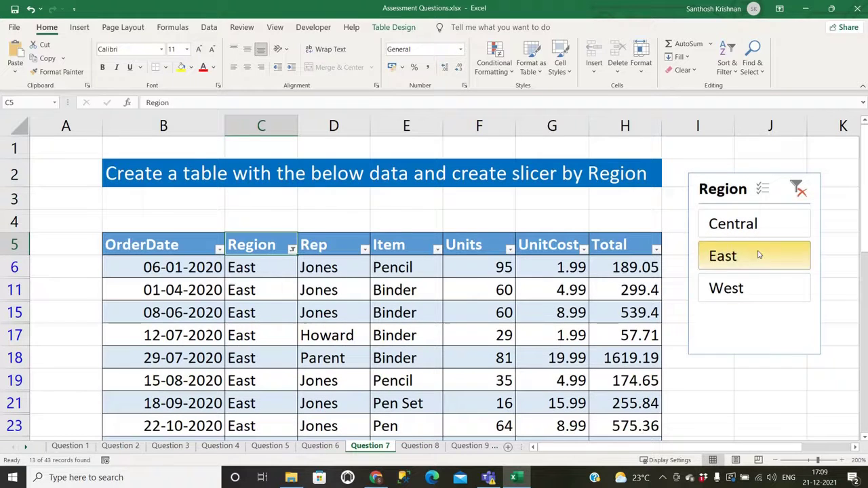
scroll(344, 303, down, 4)
scroll(294, 323, up, 4)
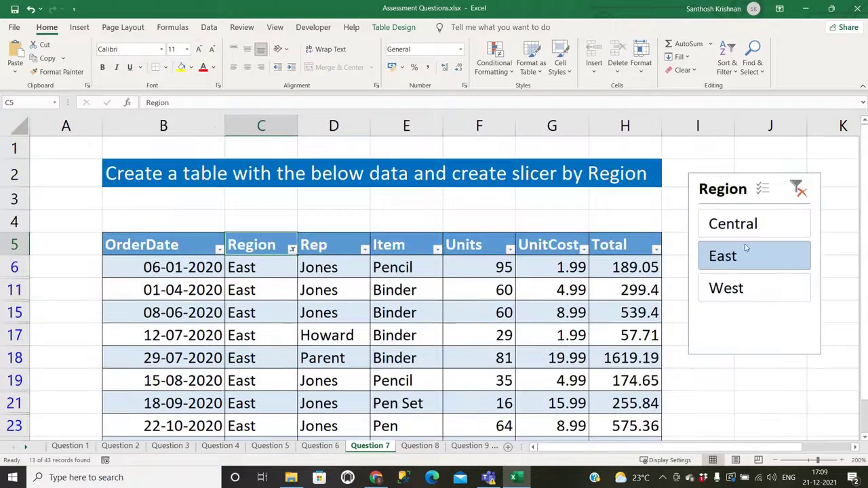
click(798, 190)
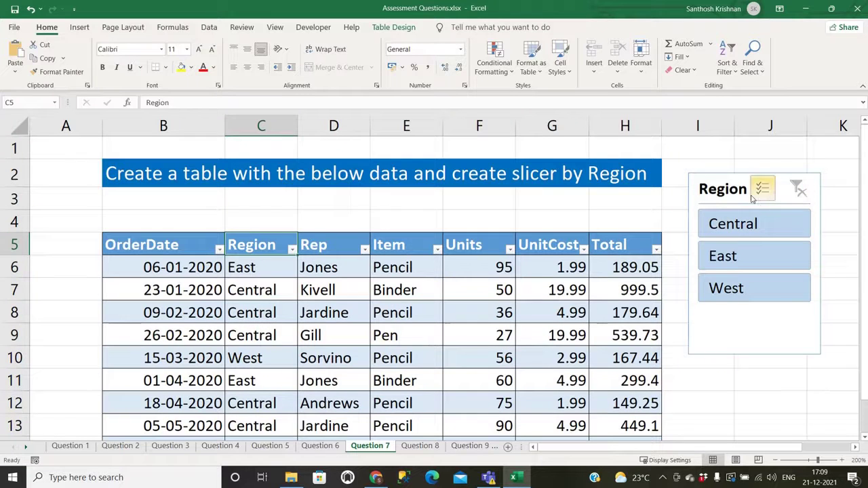
click(438, 223)
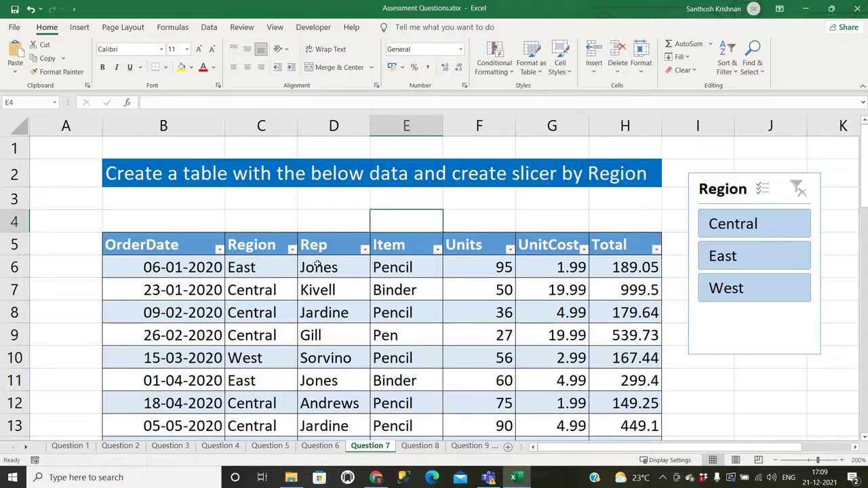
Read the Question 8 task, then bring up the context menu for the Hidden sheet tab.
click(412, 447)
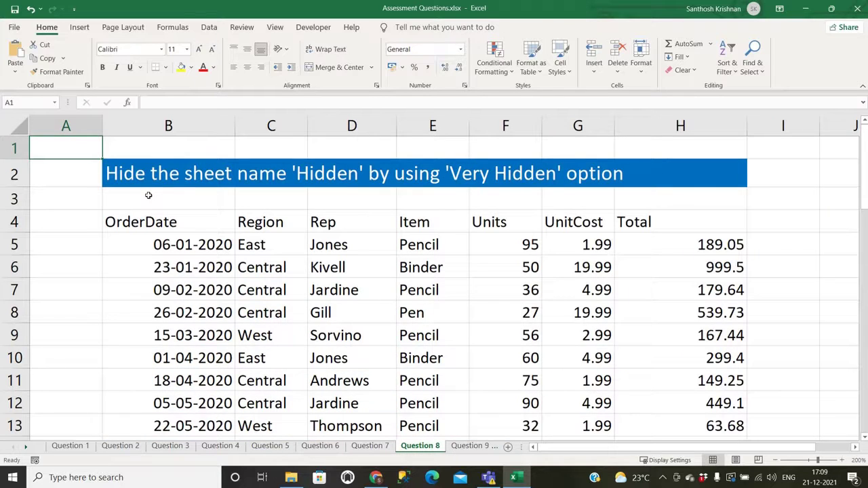
click(148, 195)
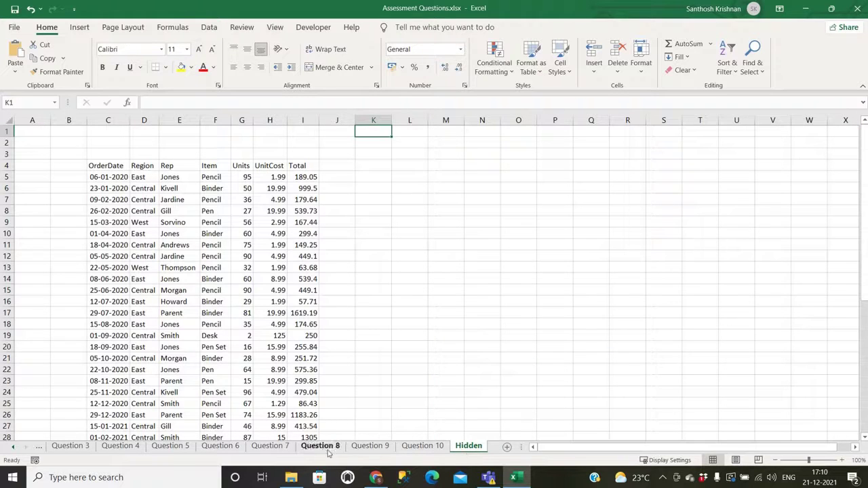
click(319, 445)
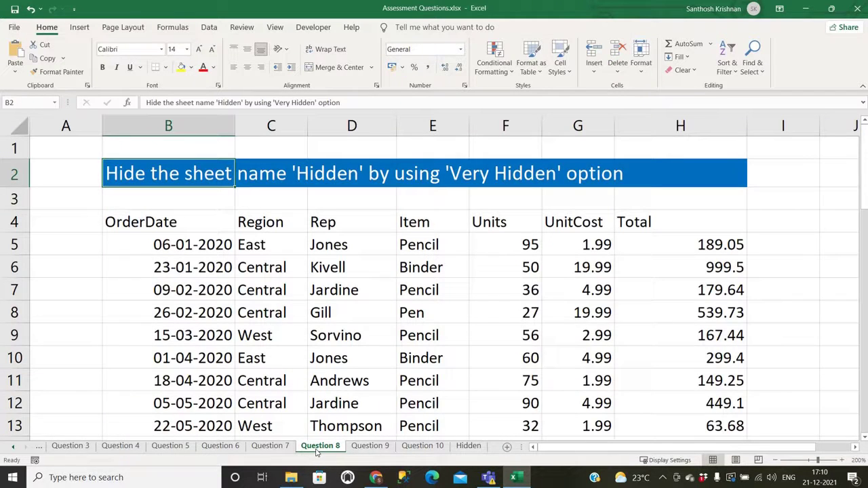
right_click(316, 450)
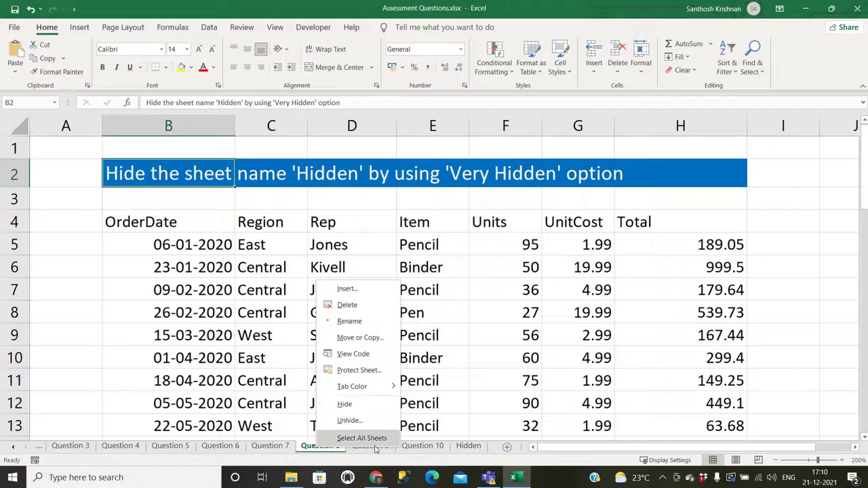
click(464, 448)
right_click(467, 447)
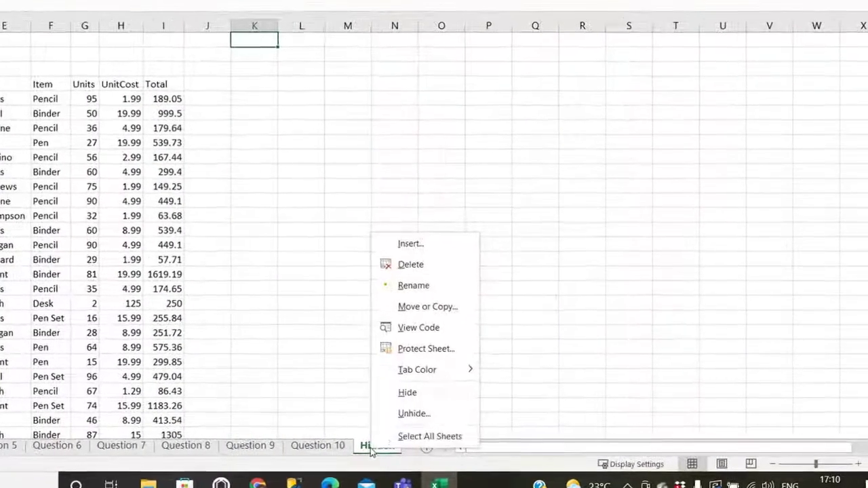
Via View Code, set the Hidden sheet's Visible property to 2 - xlSheetVeryHidden.
click(418, 327)
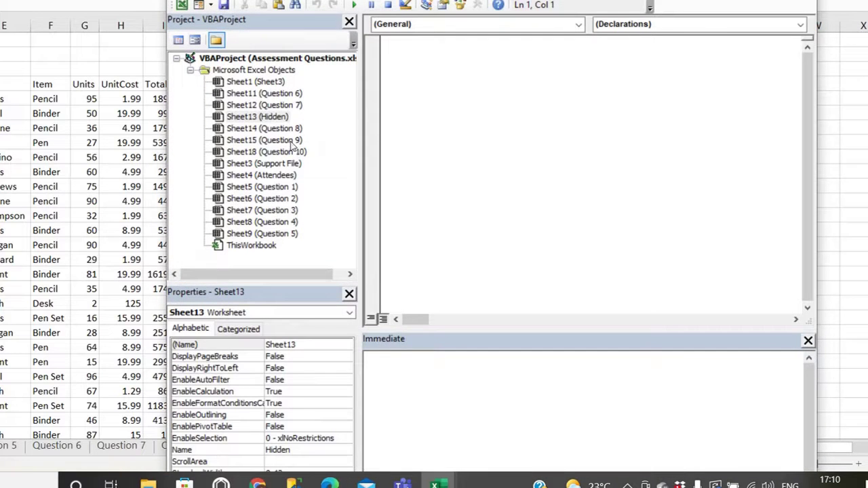
click(277, 119)
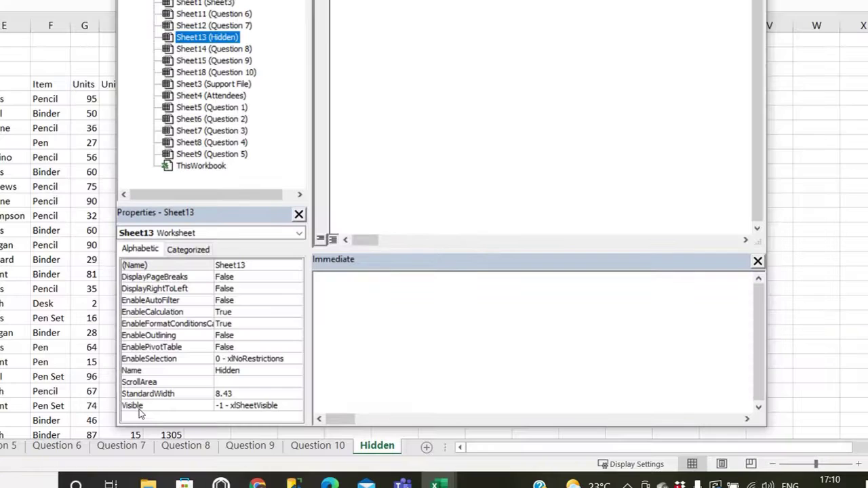
click(258, 407)
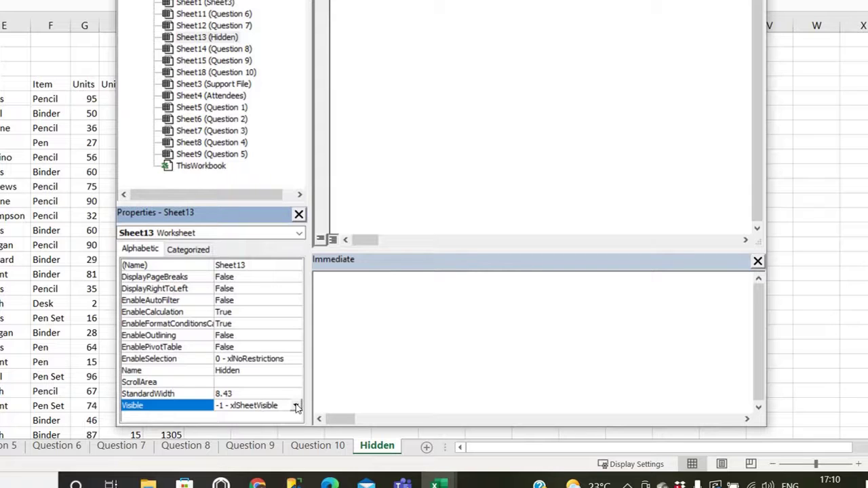
click(296, 405)
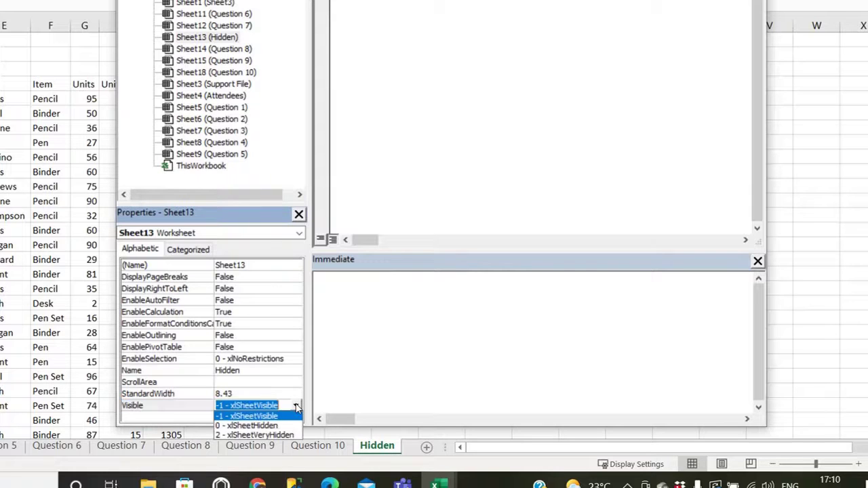
click(265, 435)
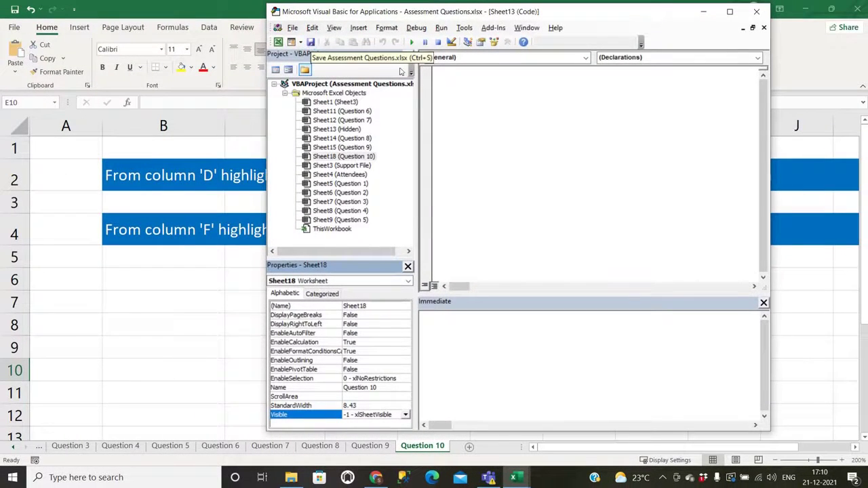
Close the VBA editor and check that Question 8's Unhide list offers only Attendees.
click(756, 11)
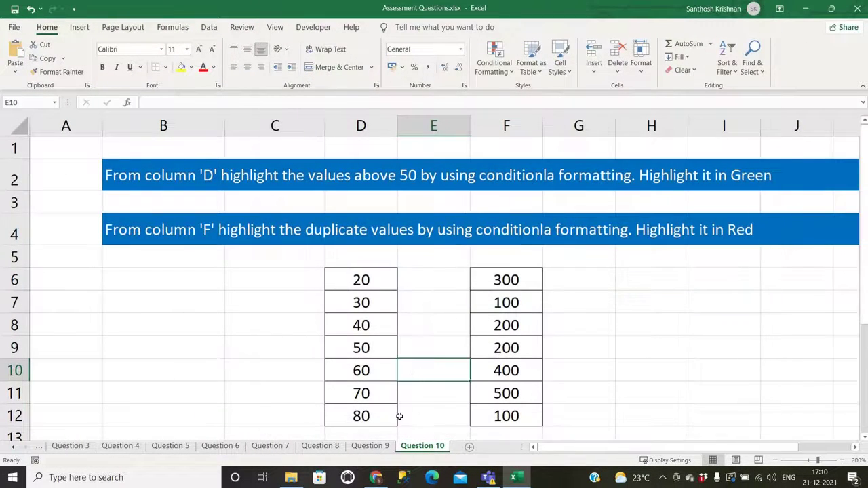
right_click(320, 447)
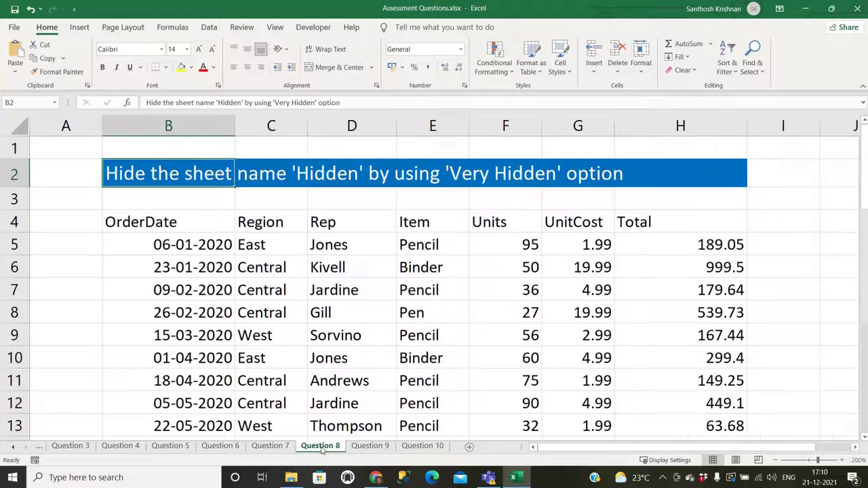
click(352, 421)
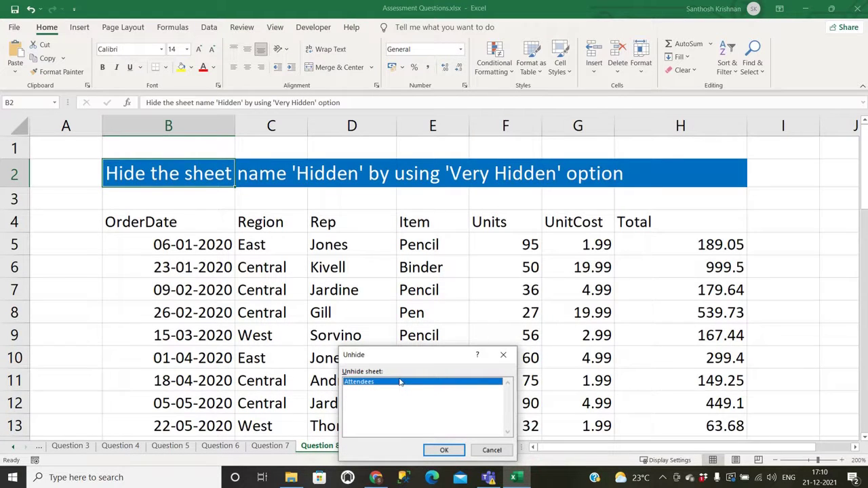
key(Escape)
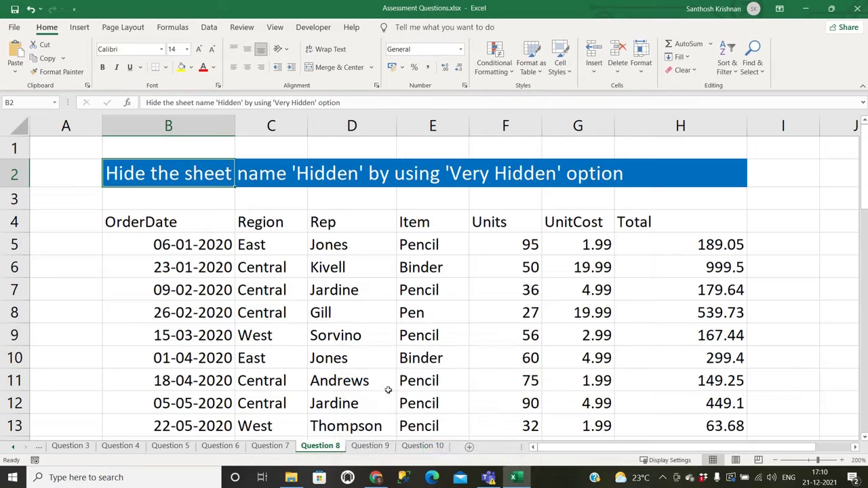
Recheck the Unhide list twice more, cancelling each time without unhiding any sheet.
right_click(343, 445)
click(353, 420)
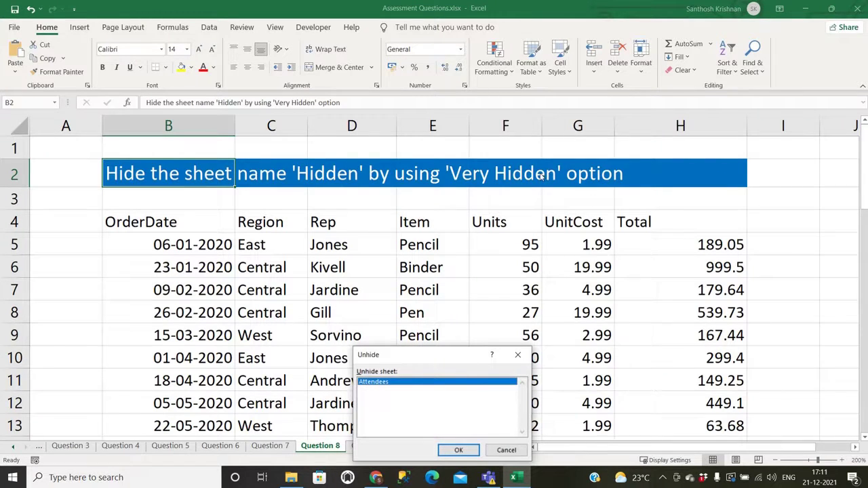
click(506, 450)
right_click(329, 449)
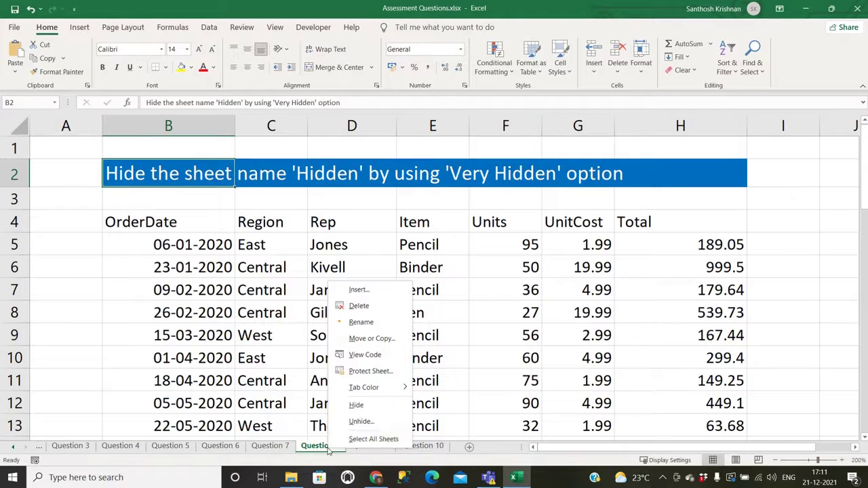
click(353, 420)
click(472, 446)
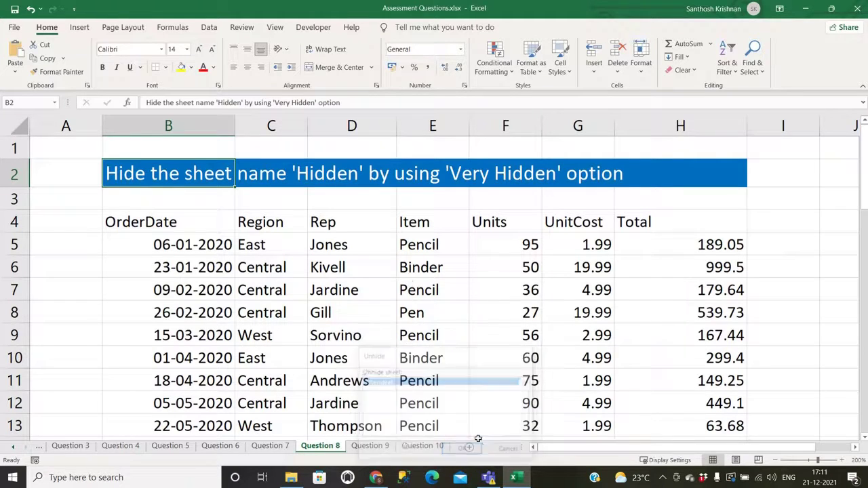
On Question 9, copy the employee IDs in row 5 from D5 and target B5.
click(370, 446)
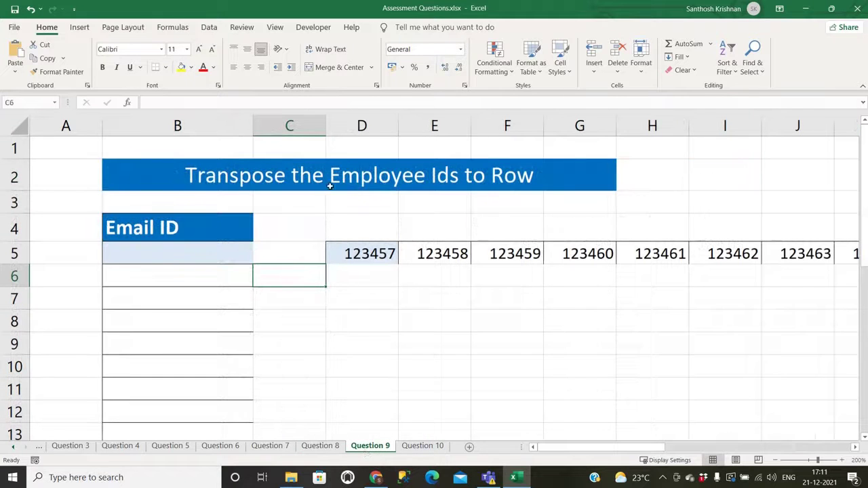
click(358, 251)
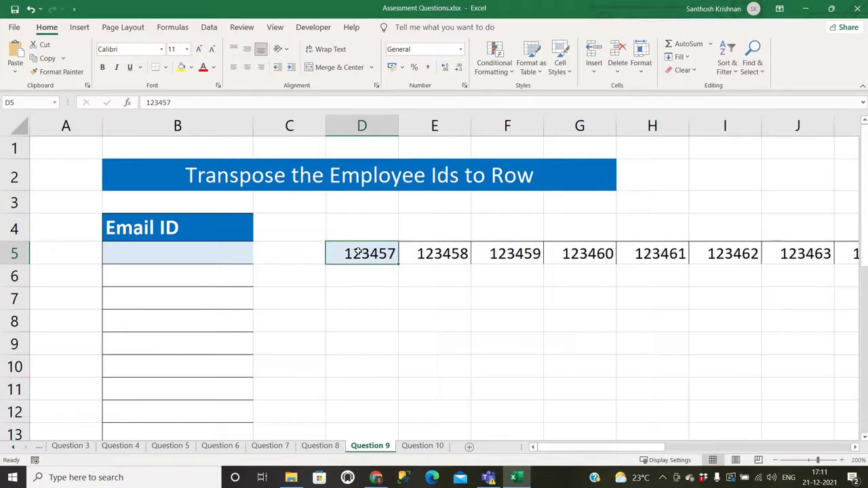
key(ctrl+shift+Right)
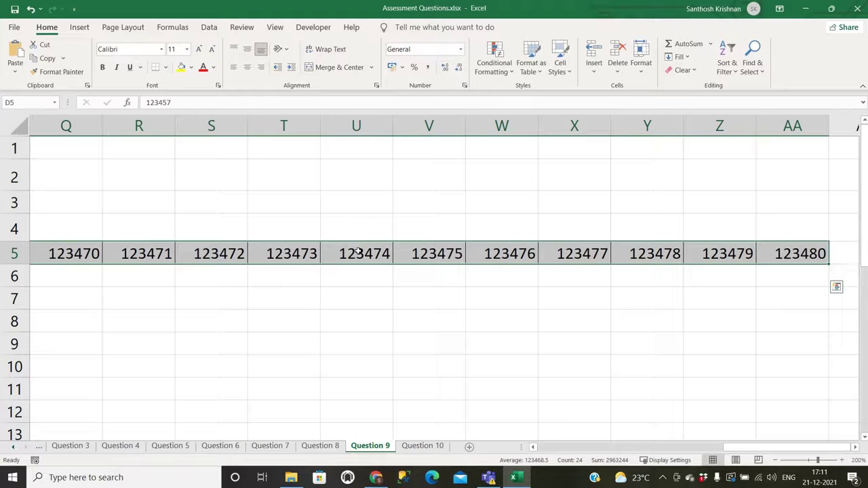
key(ctrl+c)
key(Left)
key(Left)
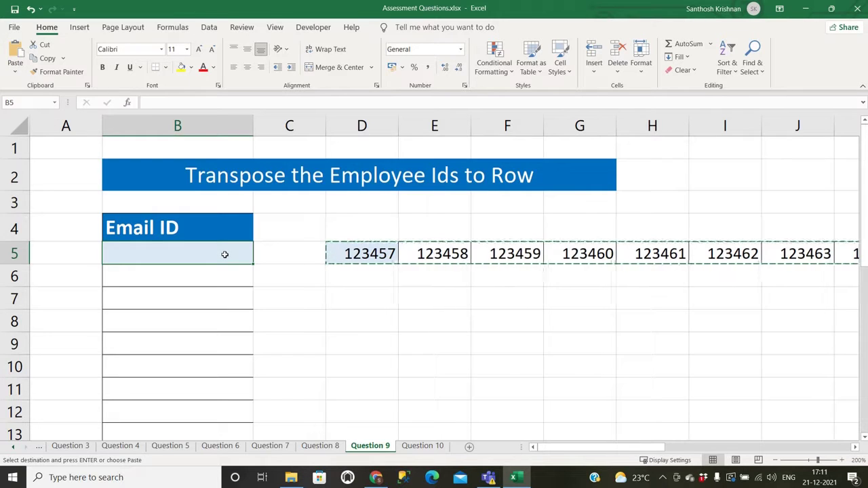
Paste the IDs at B5 with Paste Special Transpose, clear copy mode, and switch to Question 10.
key(alt+e)
key(s)
key(e)
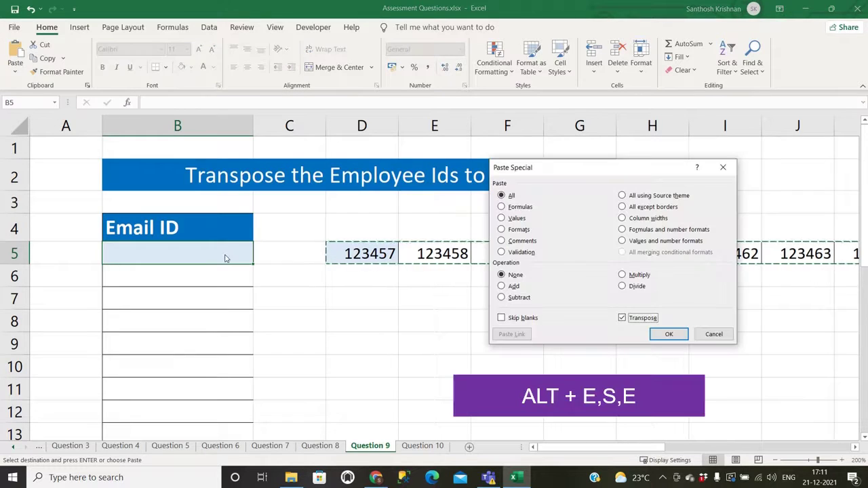
drag(558, 171, 442, 153)
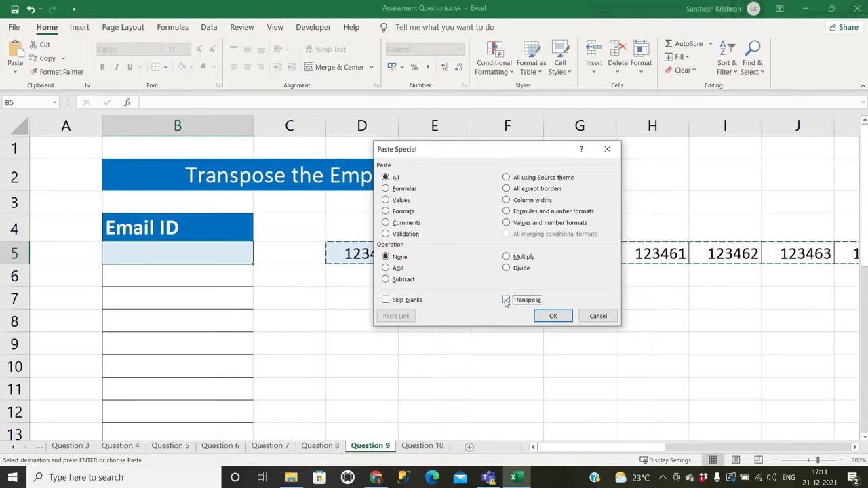
click(551, 317)
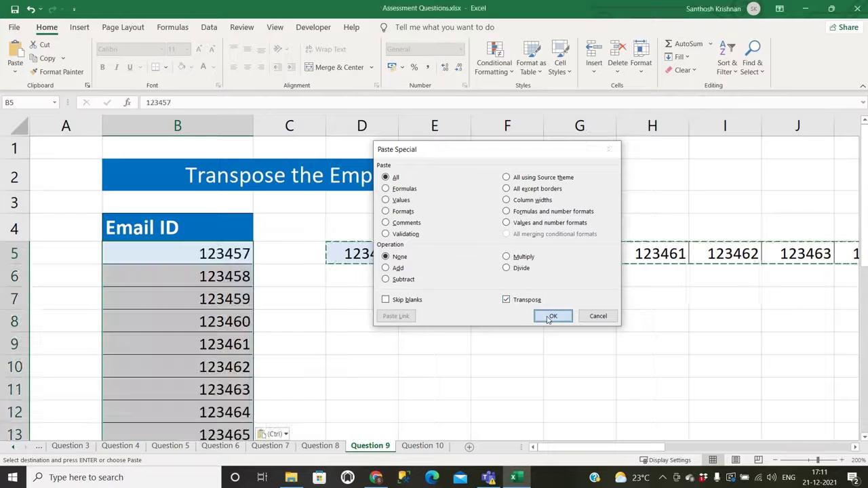
click(388, 289)
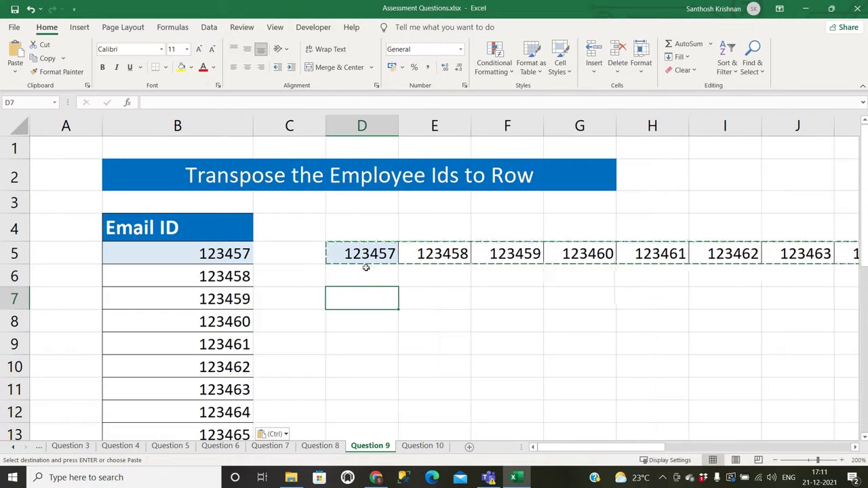
key(Escape)
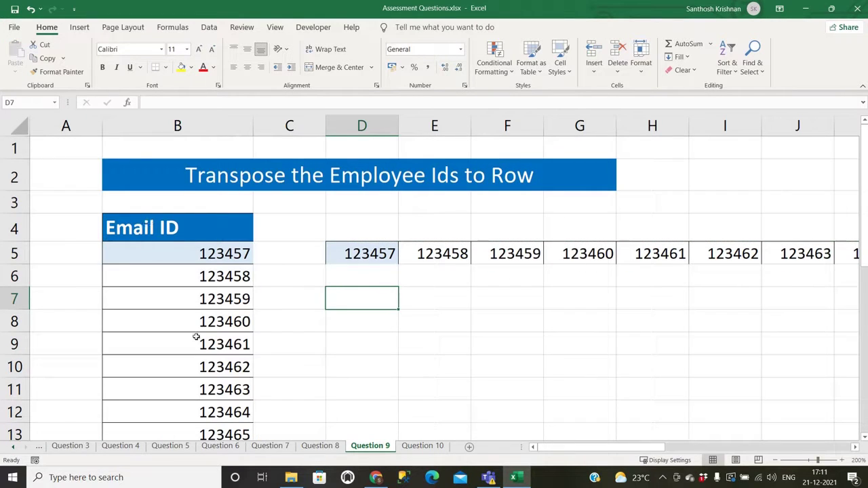
click(272, 227)
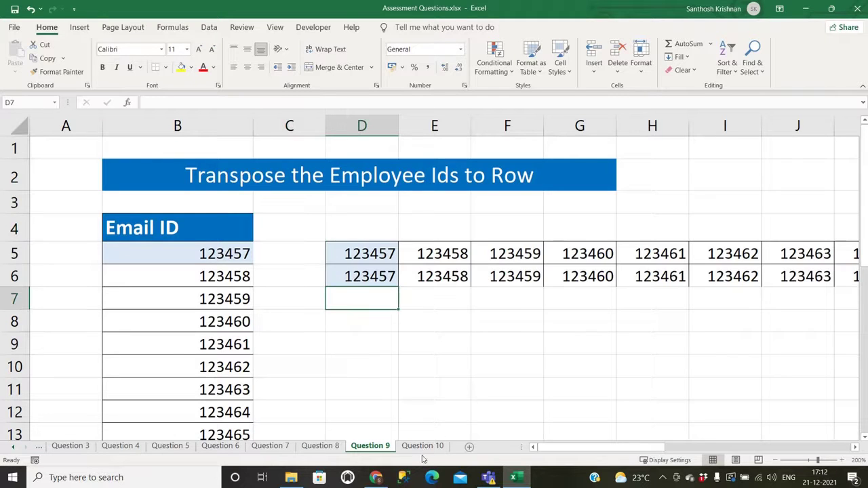
click(421, 446)
click(187, 177)
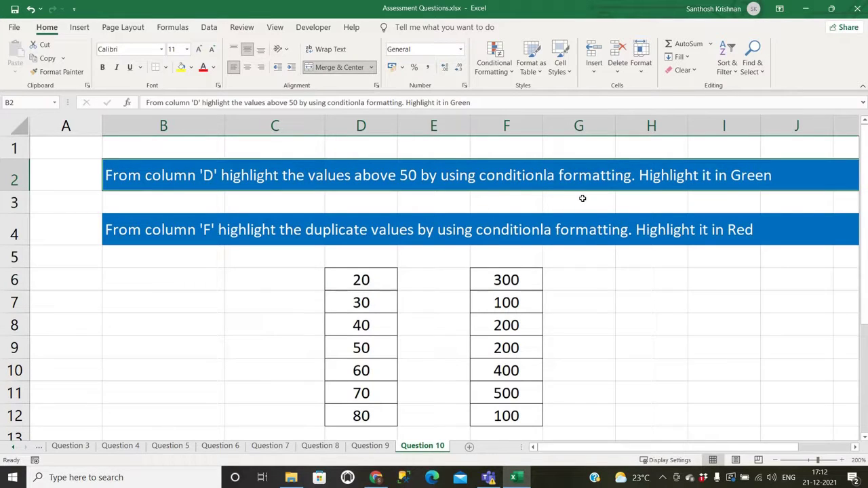
Highlight D6:D12 values greater than 50 with Green Fill with Dark Green Text.
click(582, 198)
drag(350, 278, 366, 419)
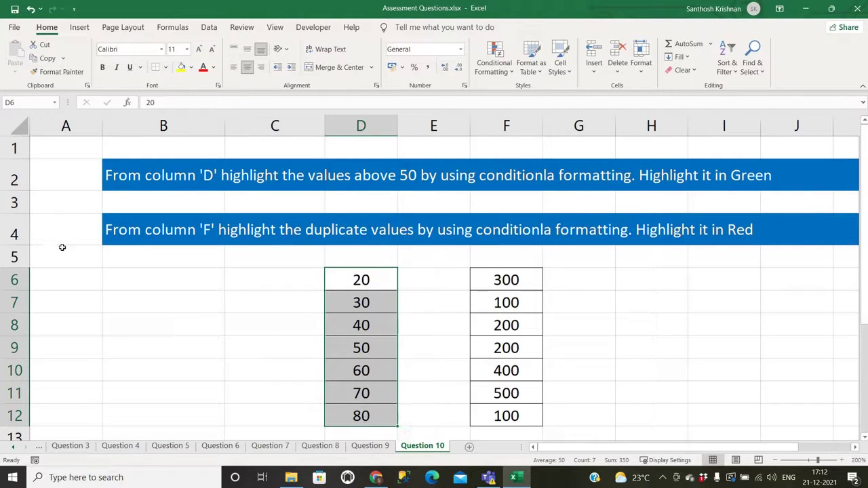
click(139, 229)
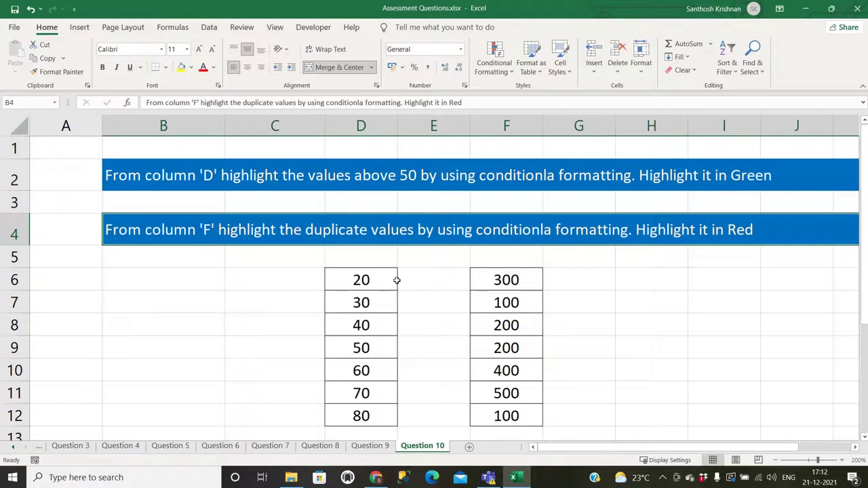
drag(392, 279, 392, 415)
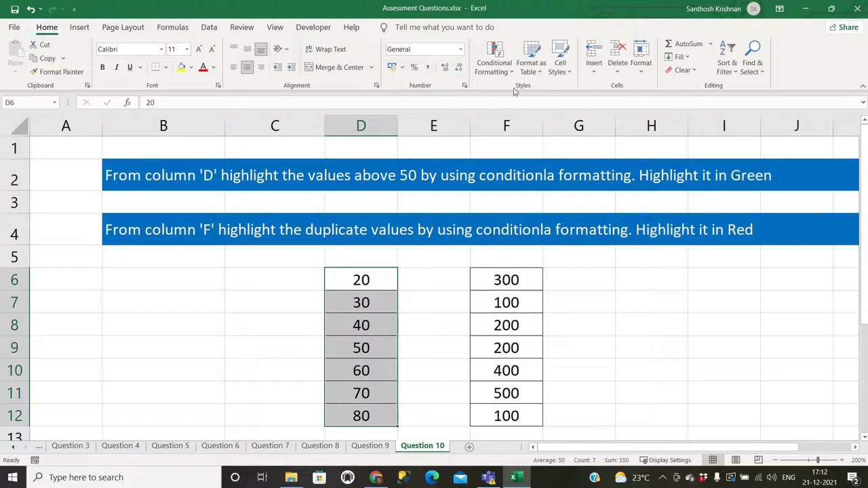
click(493, 63)
mouse_move(537, 95)
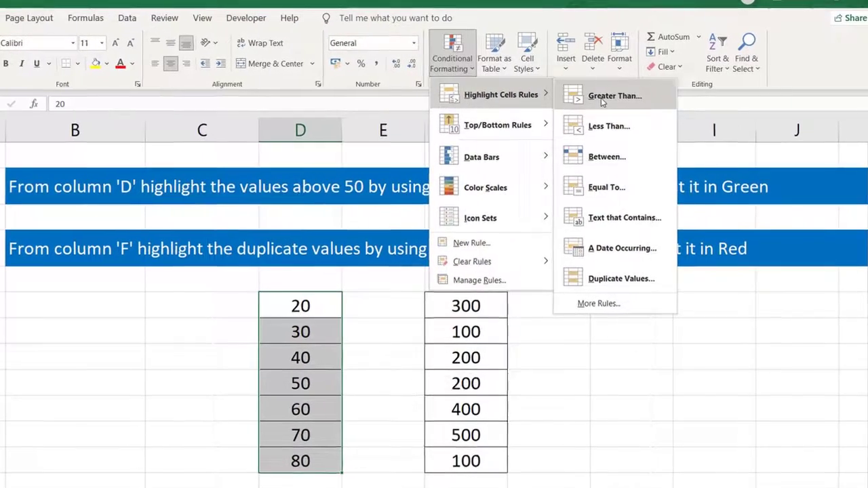
click(635, 95)
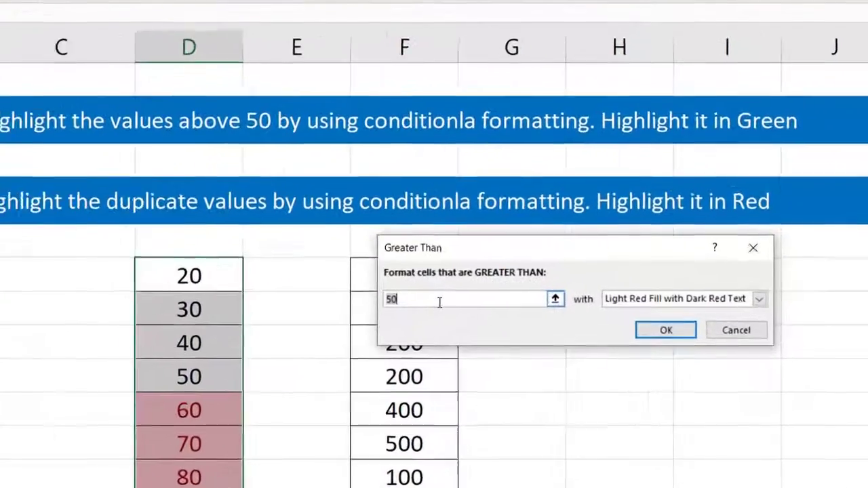
click(489, 325)
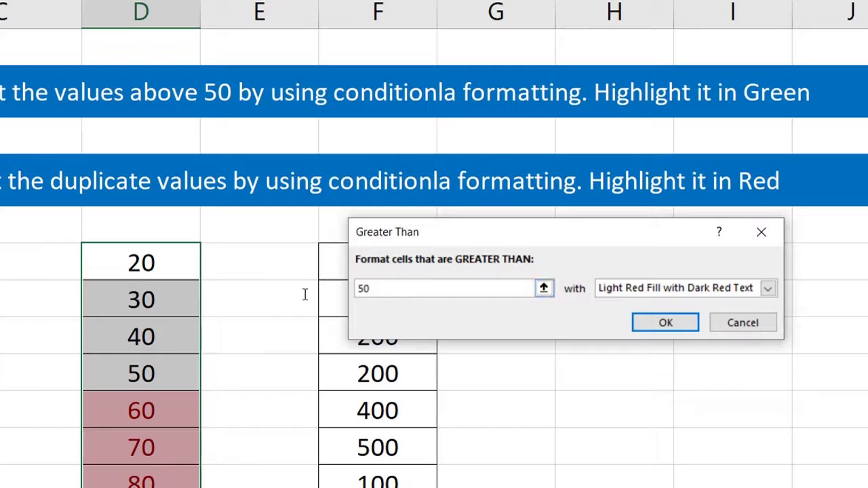
drag(397, 288, 314, 289)
text(5)
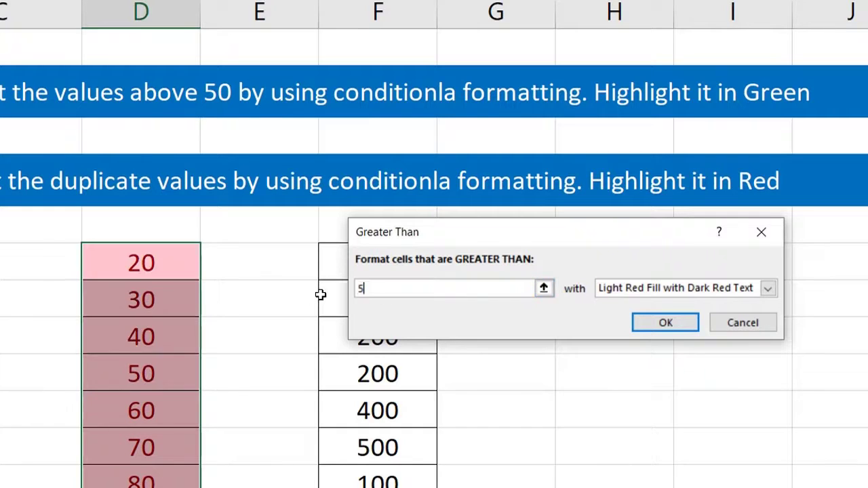
text(0)
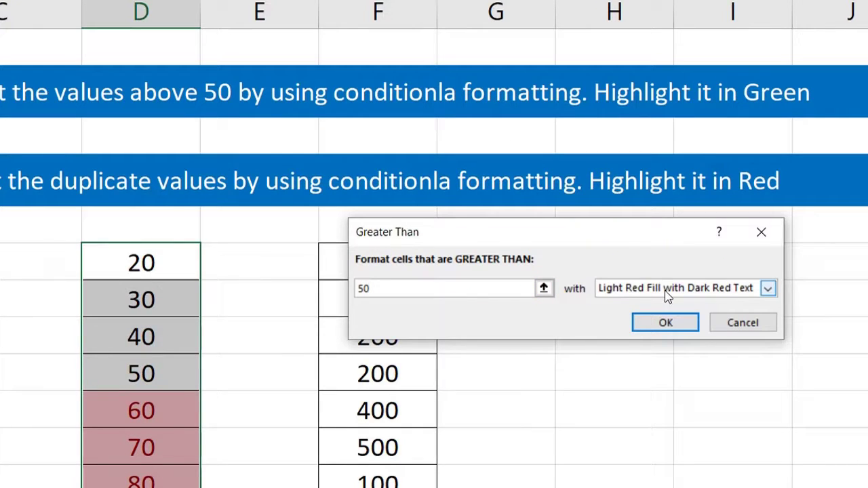
drag(607, 236, 506, 187)
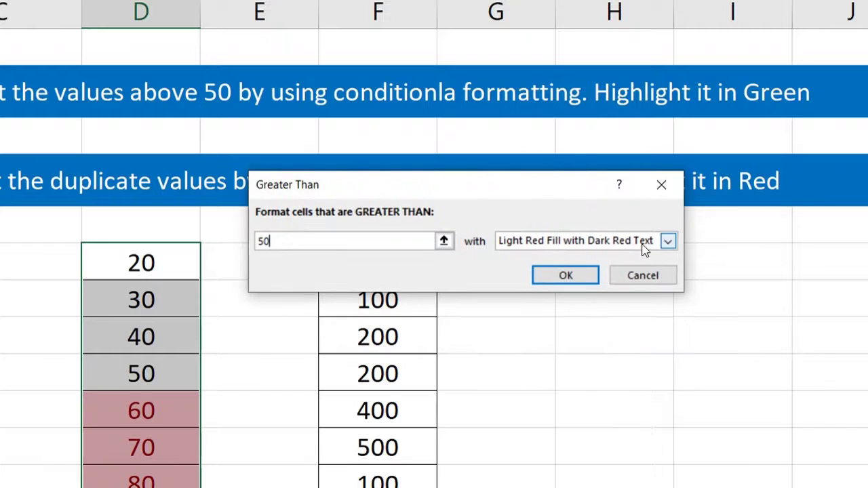
click(669, 245)
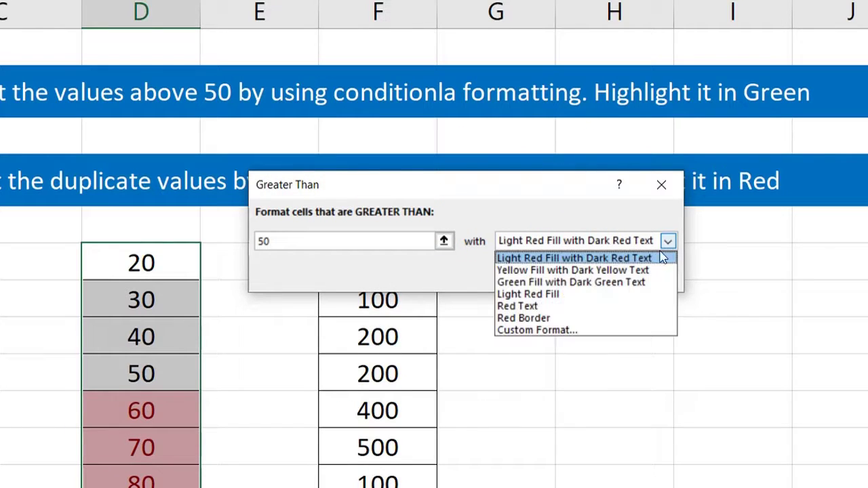
click(558, 280)
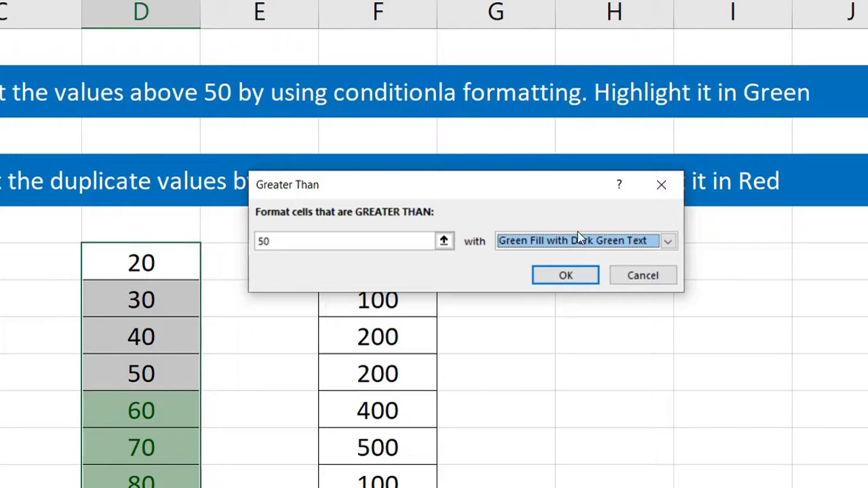
key(Return)
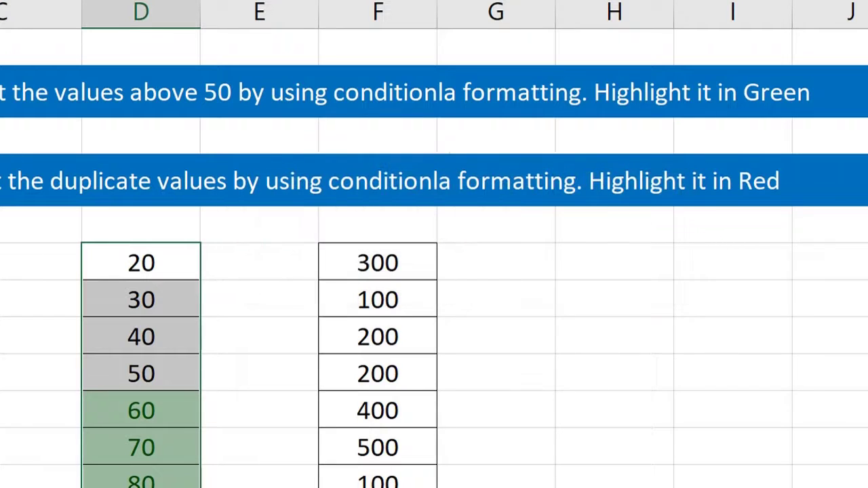
Change D8 from 40 to 51 to test the green highlight.
click(143, 337)
text(1)
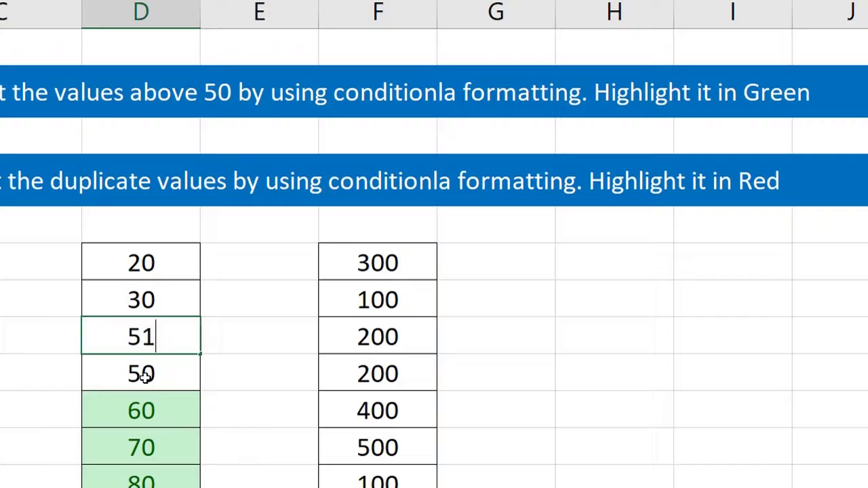
key(Return)
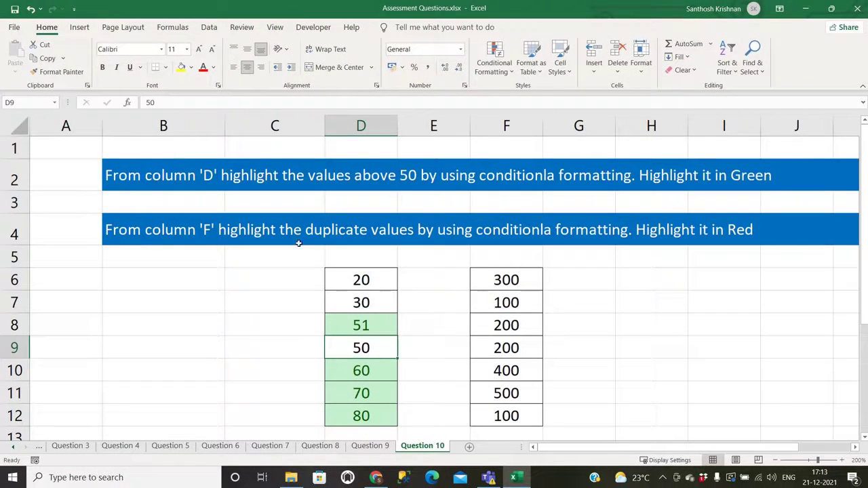
Apply a Duplicate Values rule to F6:F12 using Light Red Fill with Dark Red Text.
click(167, 225)
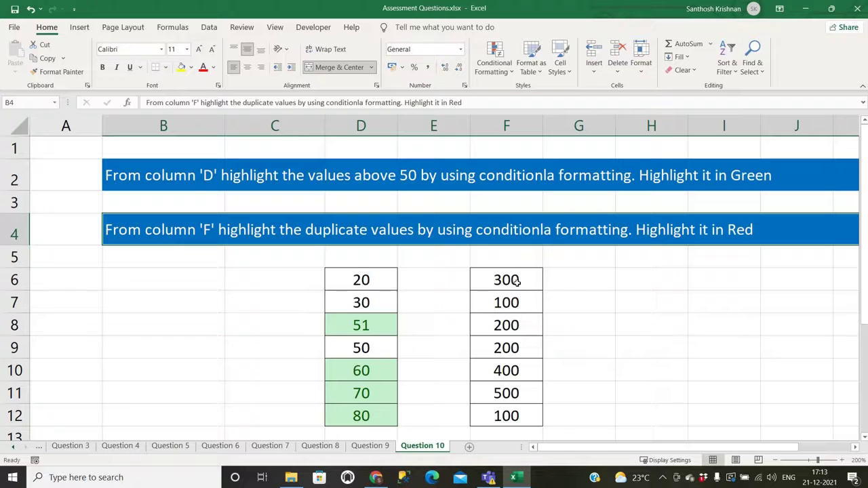
drag(517, 283, 521, 414)
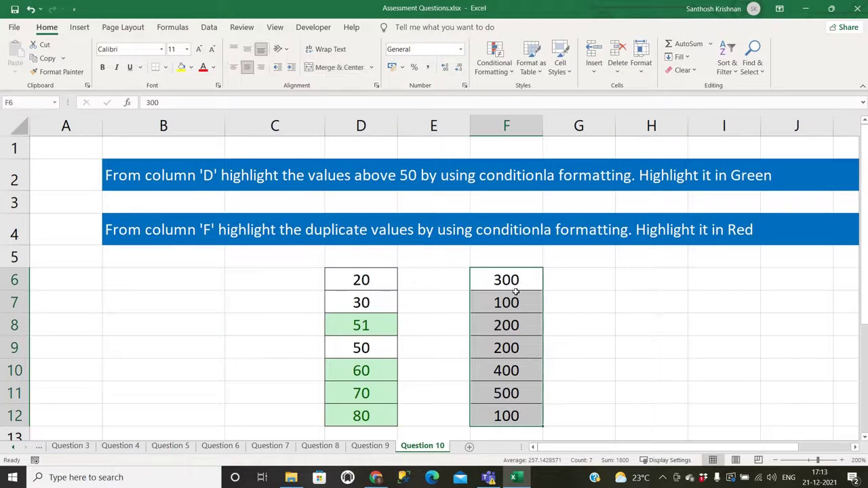
click(503, 77)
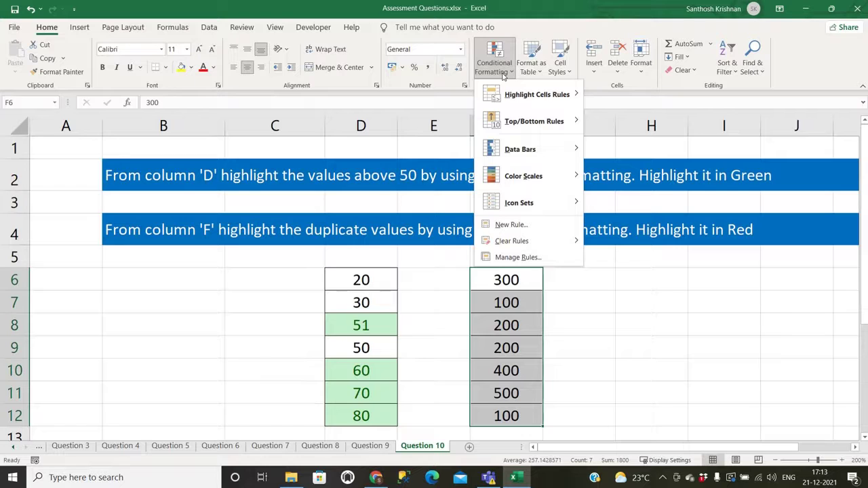
mouse_move(535, 95)
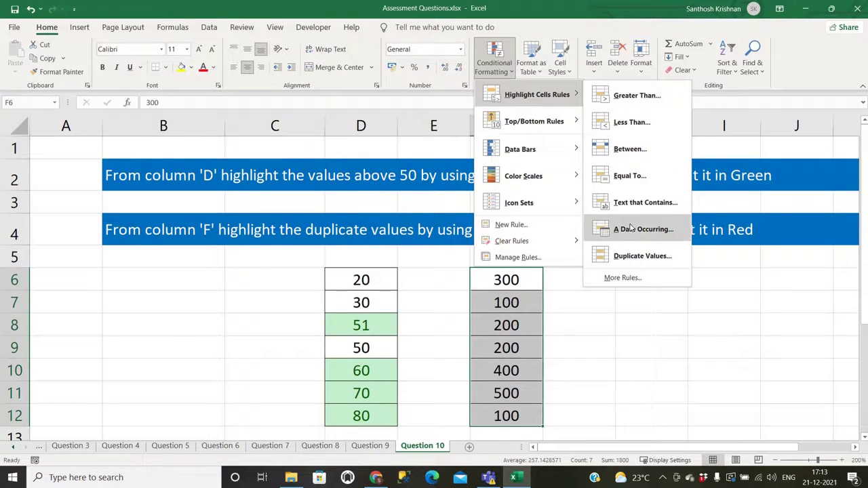
click(640, 257)
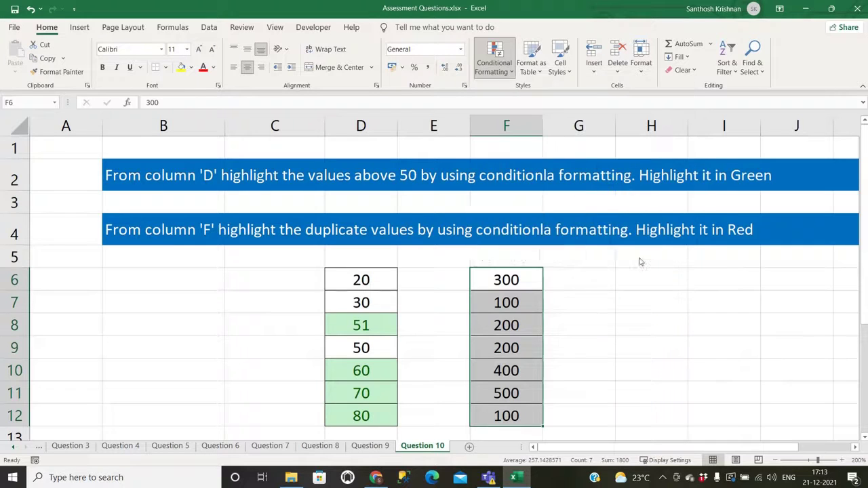
drag(530, 227, 677, 265)
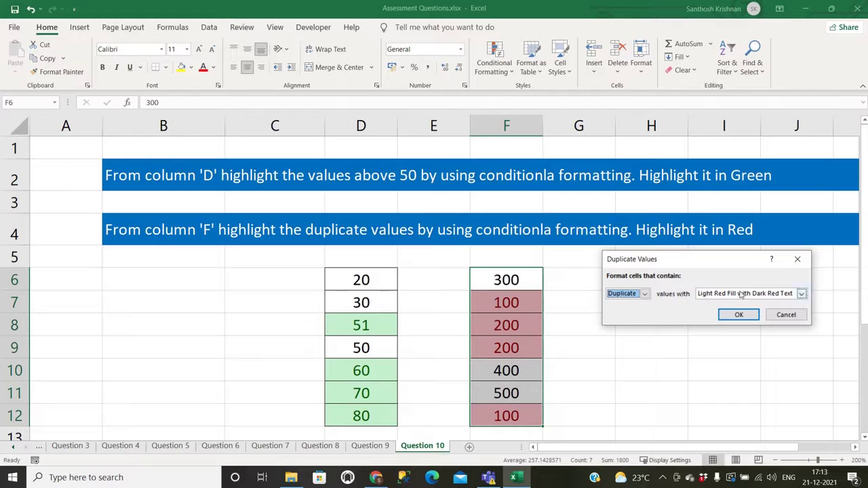
click(735, 293)
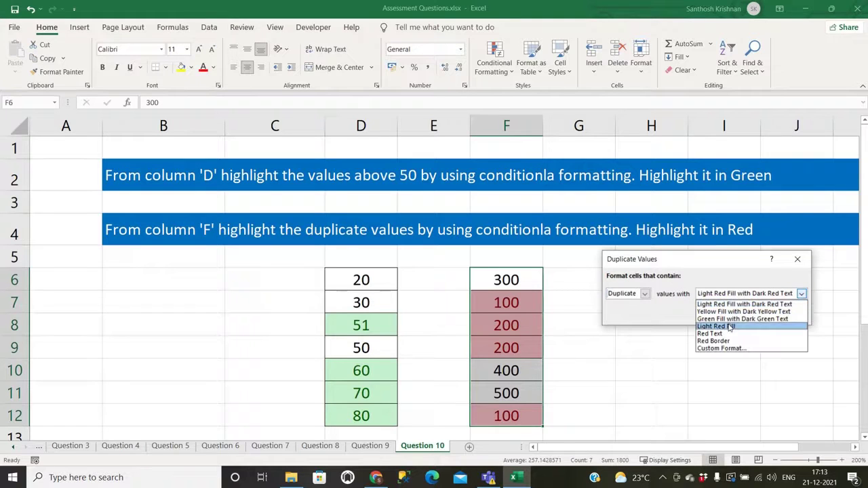
click(714, 276)
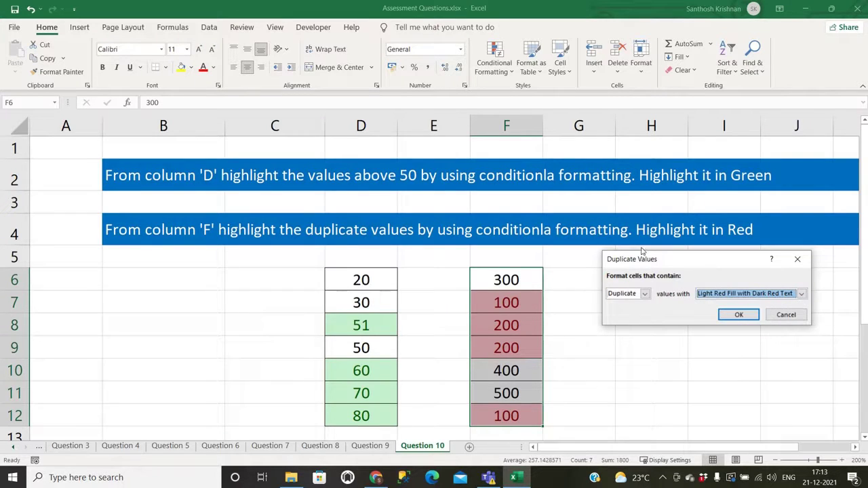
click(738, 315)
Check the red duplicates, then change F11 from 500 to 400 so both 400s turn red.
click(563, 328)
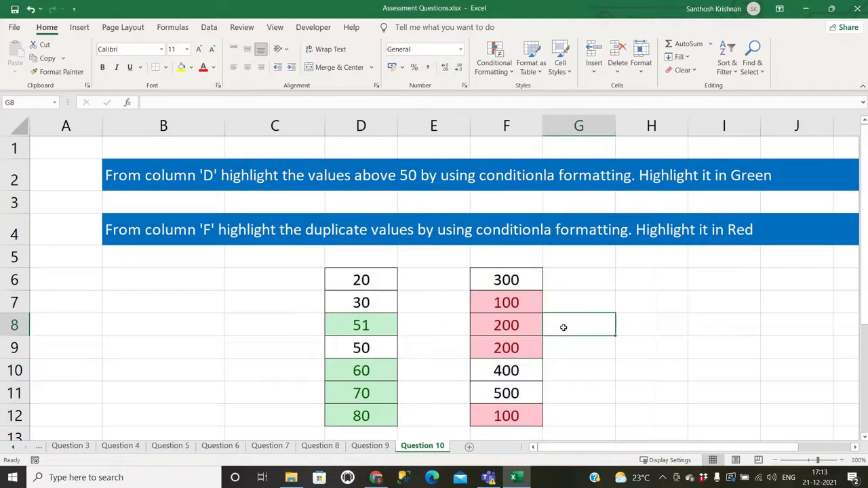
click(518, 305)
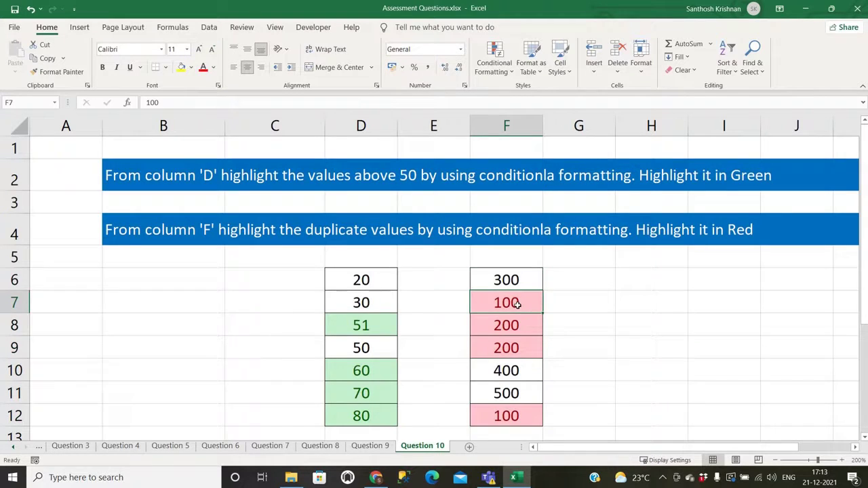
click(509, 416)
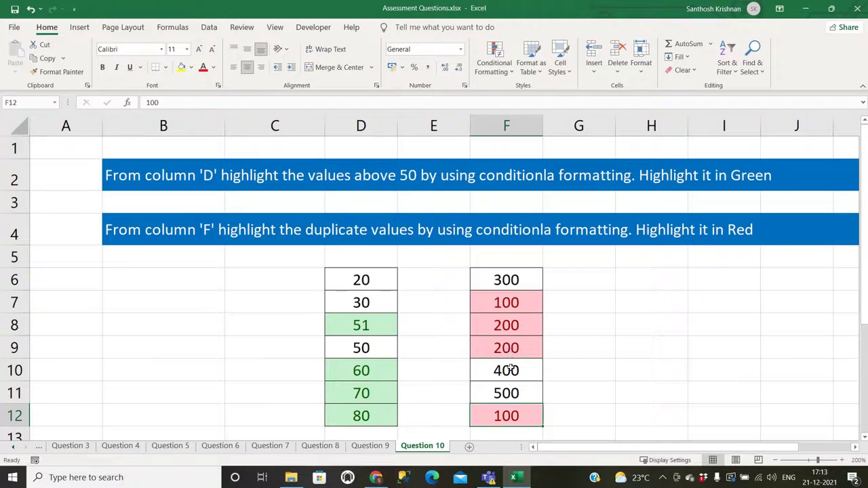
click(510, 369)
click(507, 392)
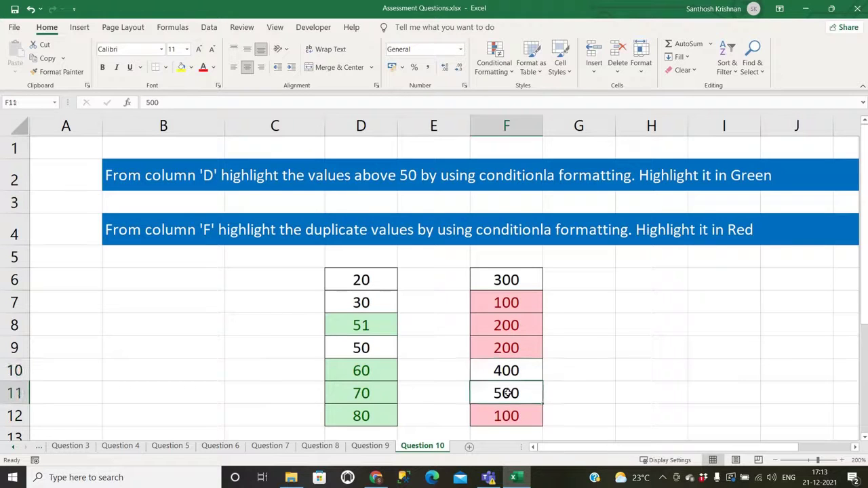
text(400)
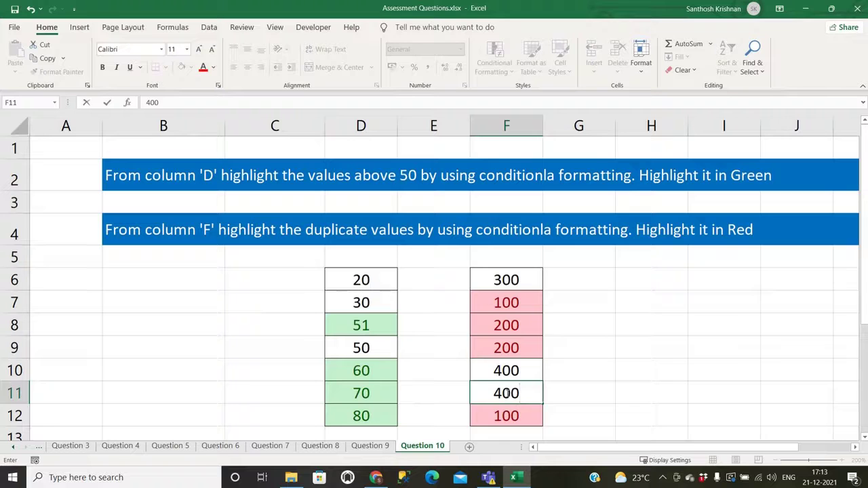
key(Return)
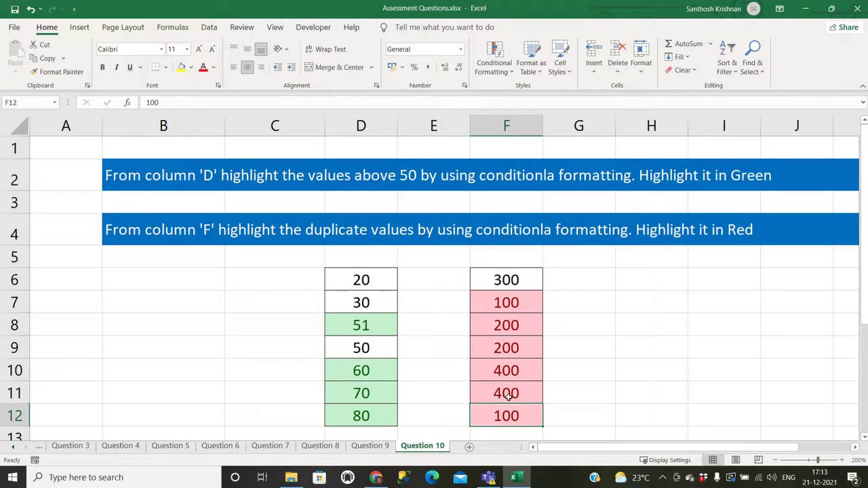
click(504, 306)
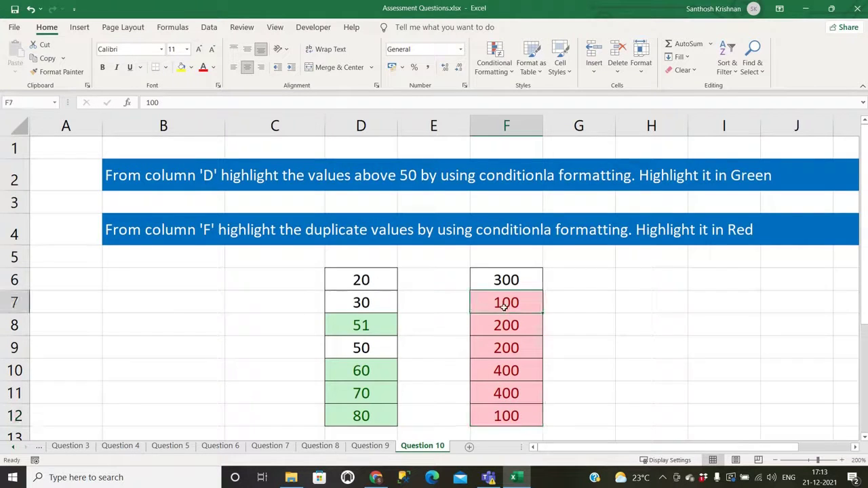
click(607, 307)
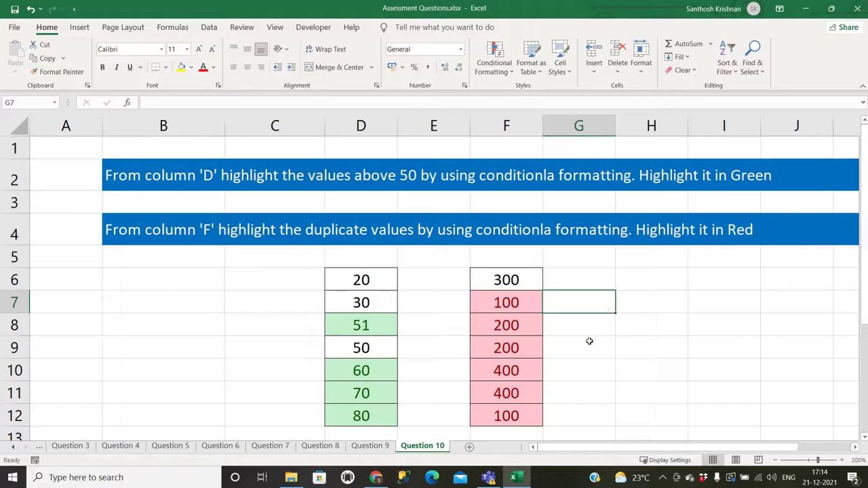